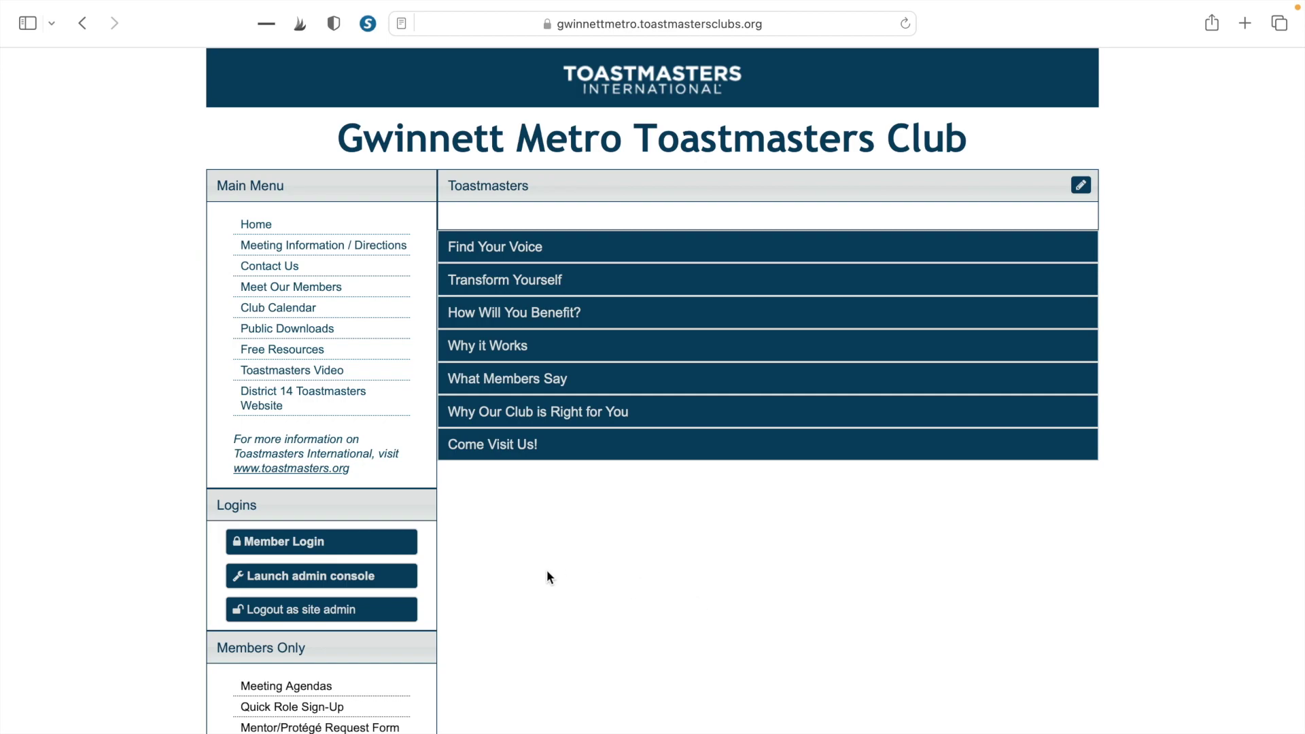
# Step: Open the site admin console, close it, and open the home page settings for editing
pyautogui.click(392, 582)
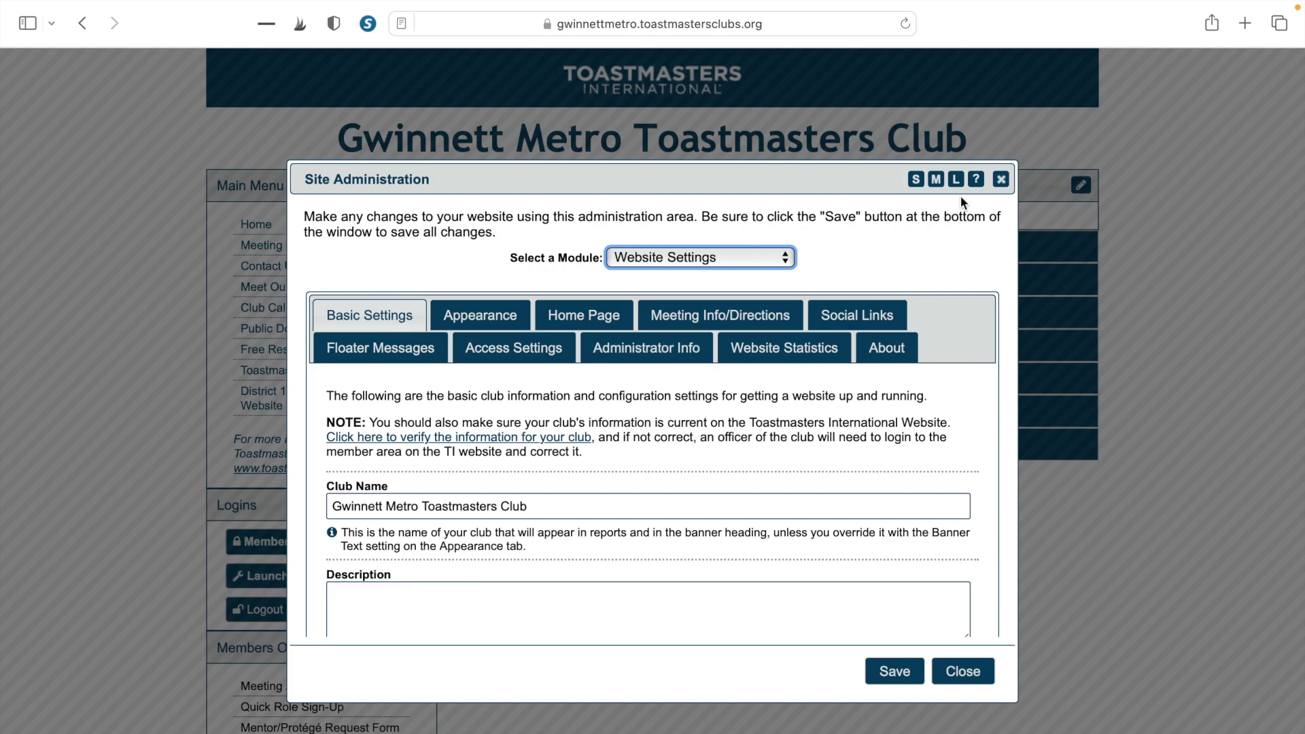
pyautogui.click(1001, 180)
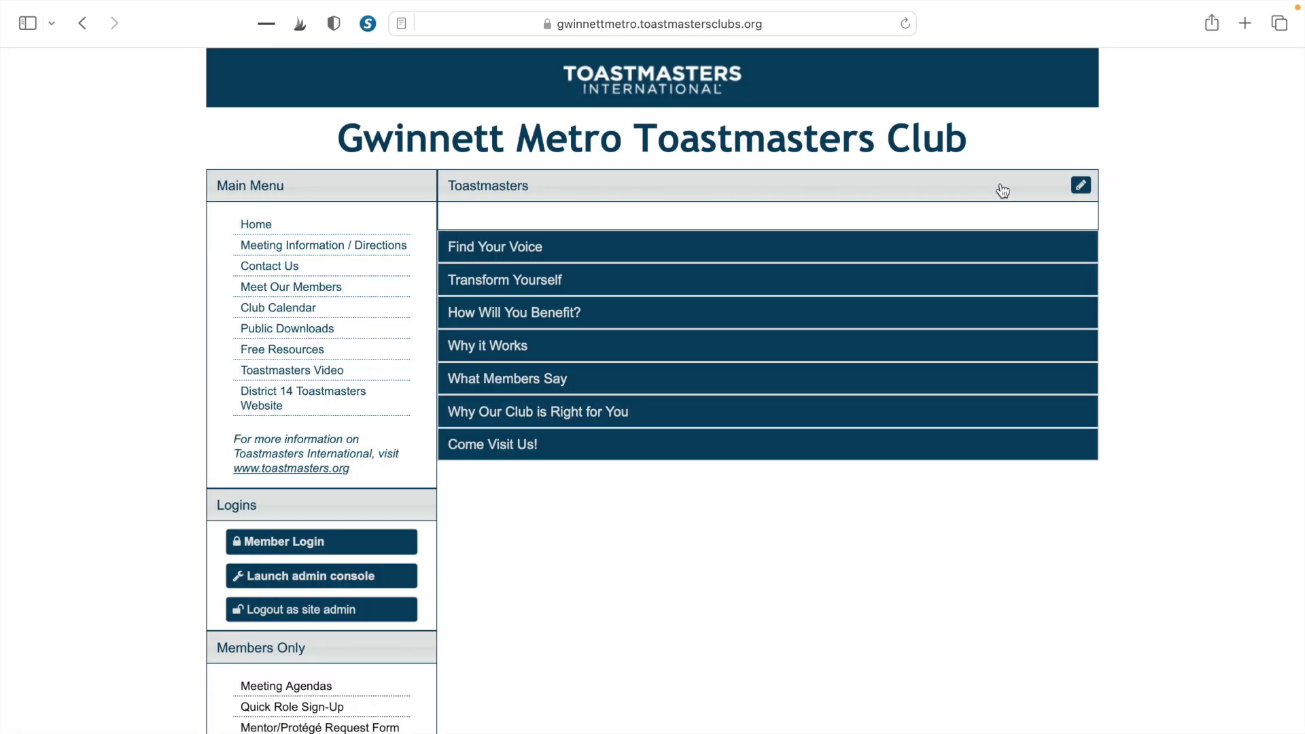
pyautogui.click(1081, 187)
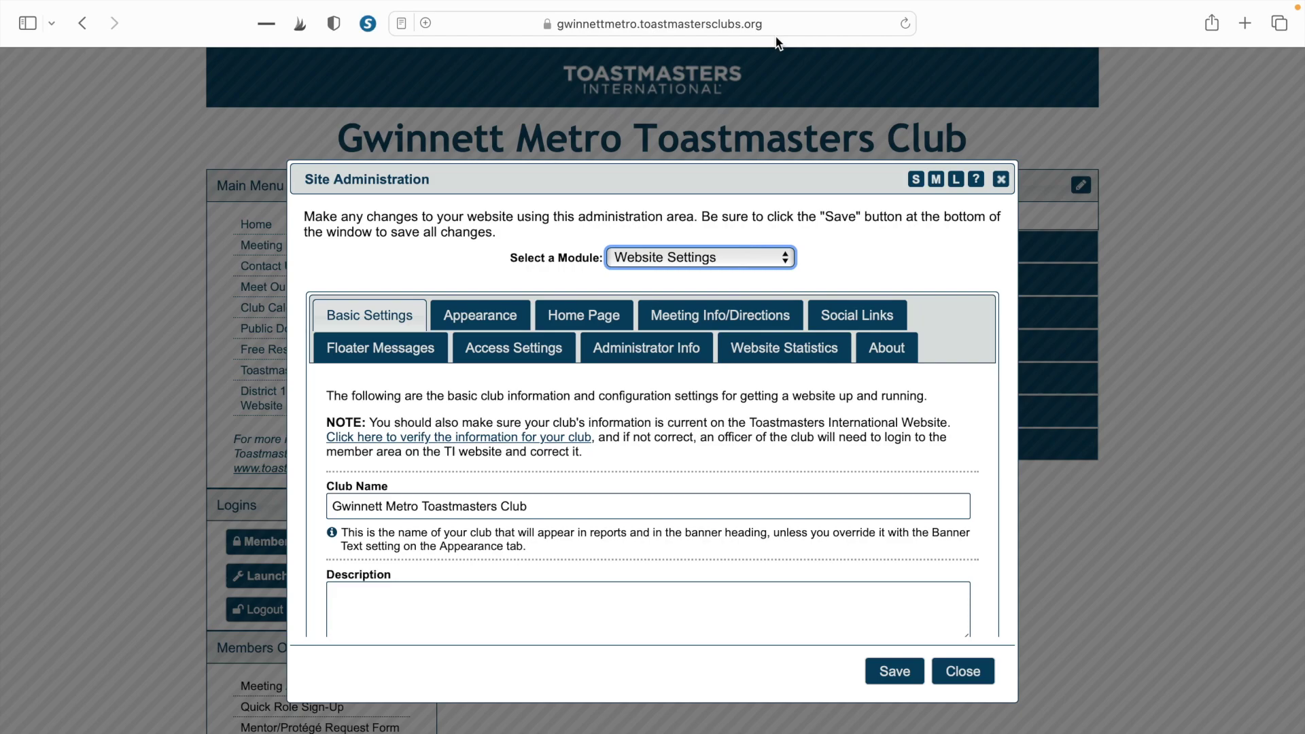
# Step: Review the club name and website alias in the basic website settings and save them
pyautogui.click(852, 506)
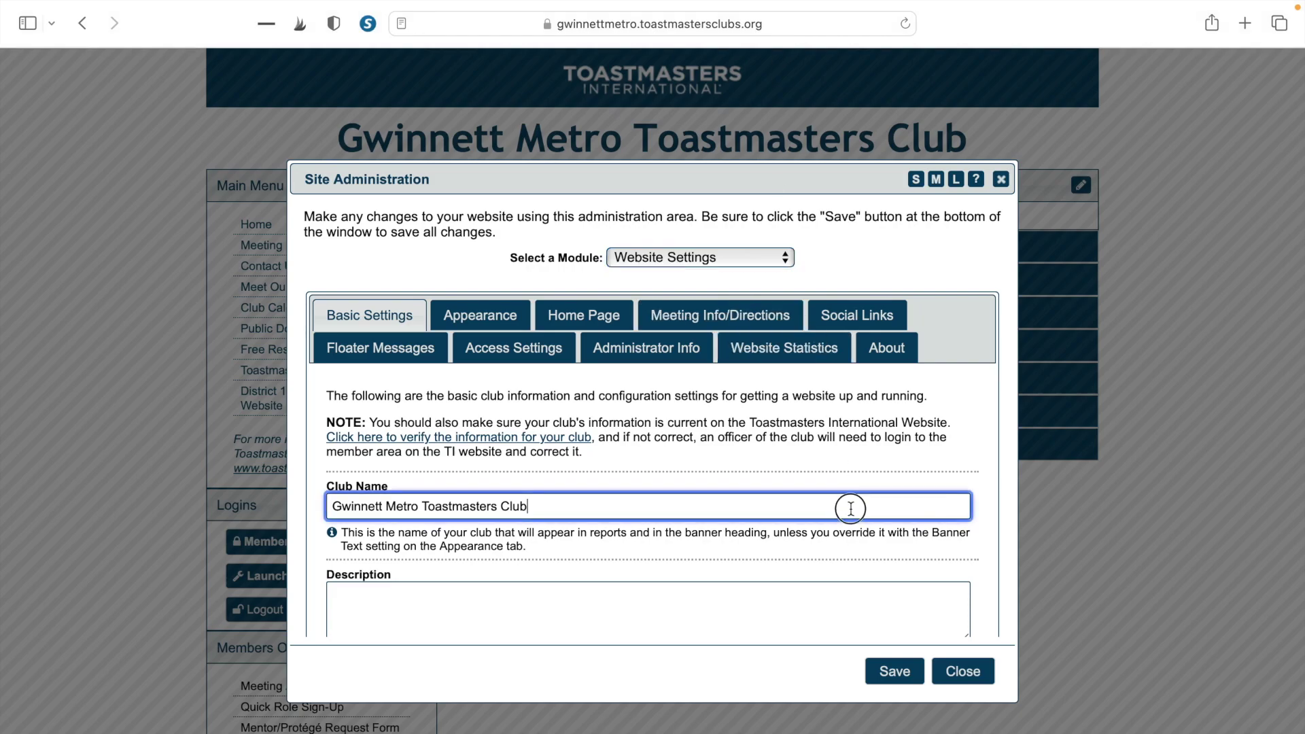
pyautogui.scroll(-6, 833, 629)
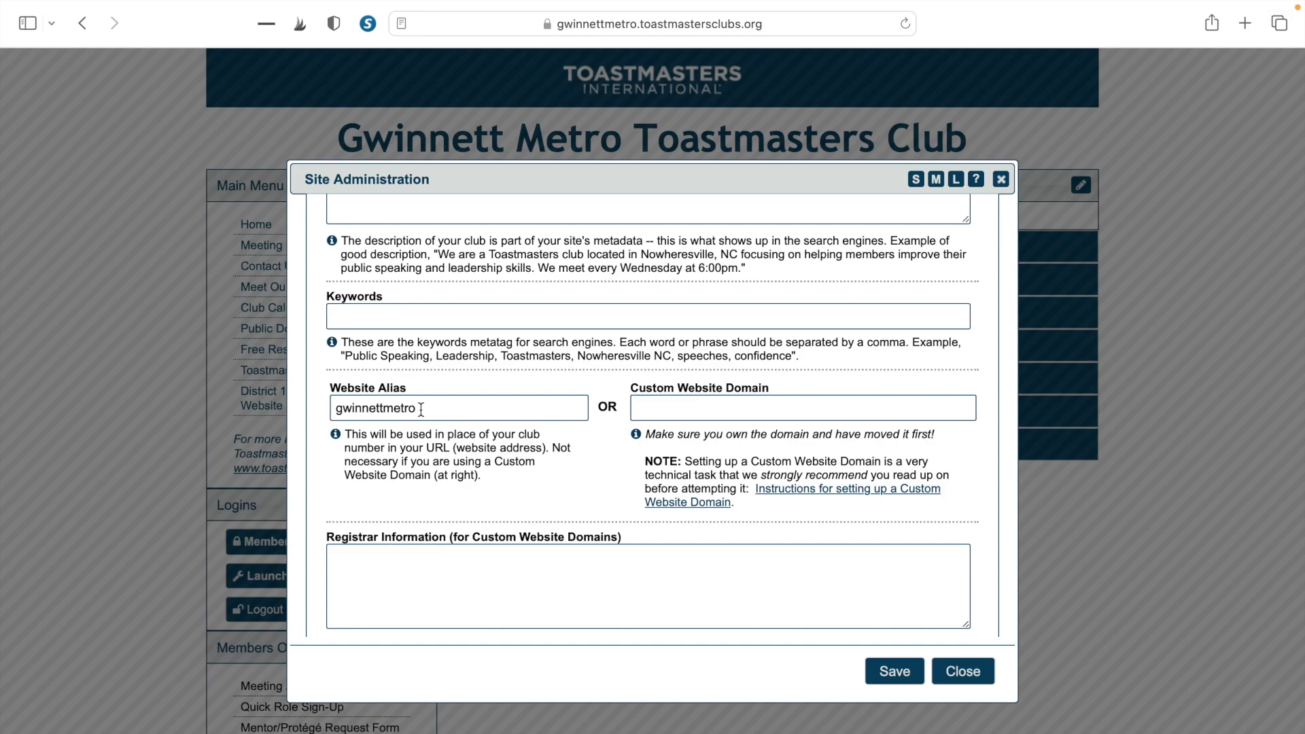
pyautogui.click(421, 410)
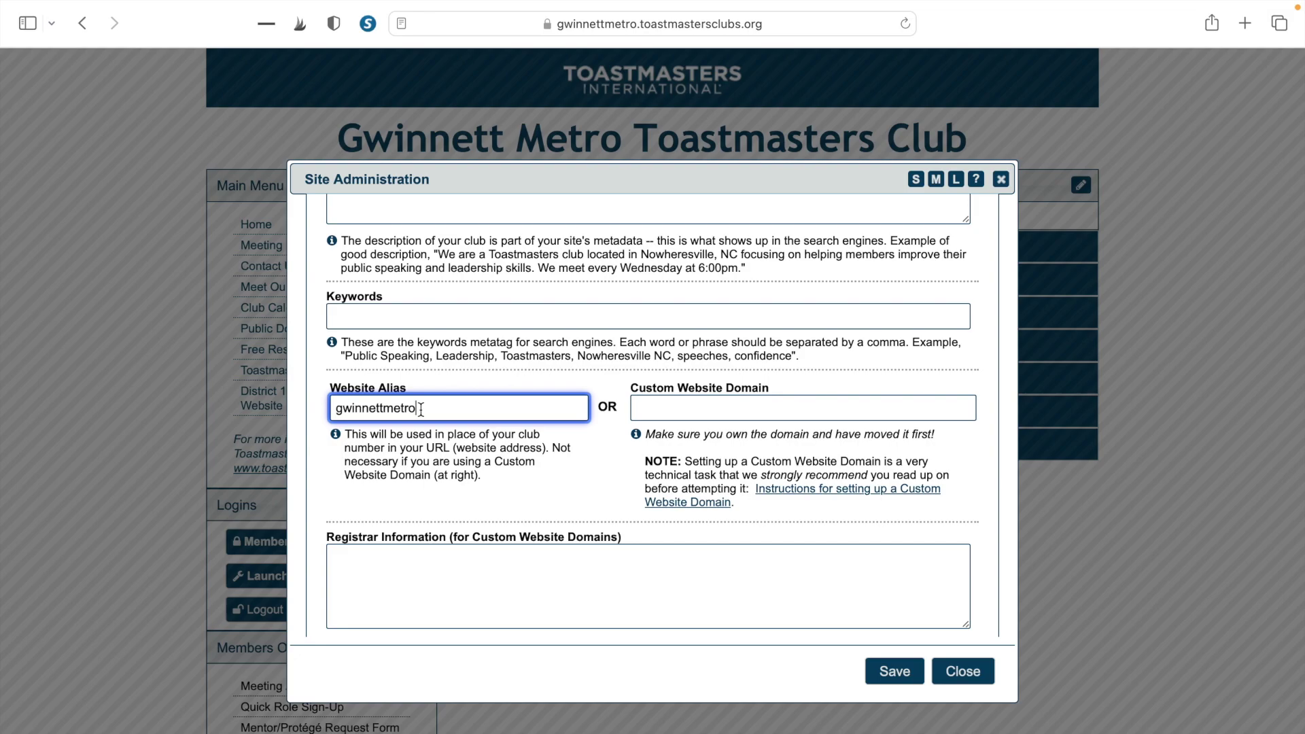
pyautogui.click(902, 677)
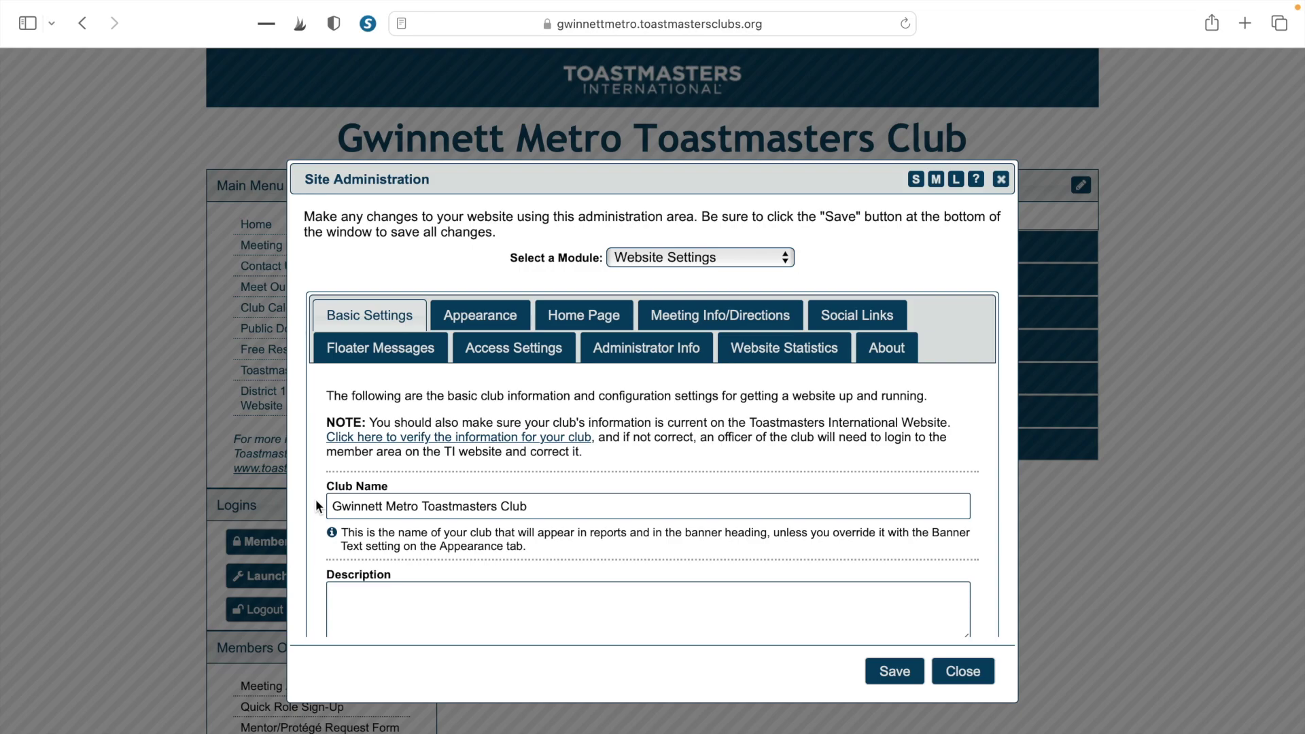
# Step: Enter a club description covering the Lawrenceville, GA location, public speaking and leadership focus, and 2nd and 4th Thursday meetings from 6:30 PM to 7:45 PM
pyautogui.click(385, 596)
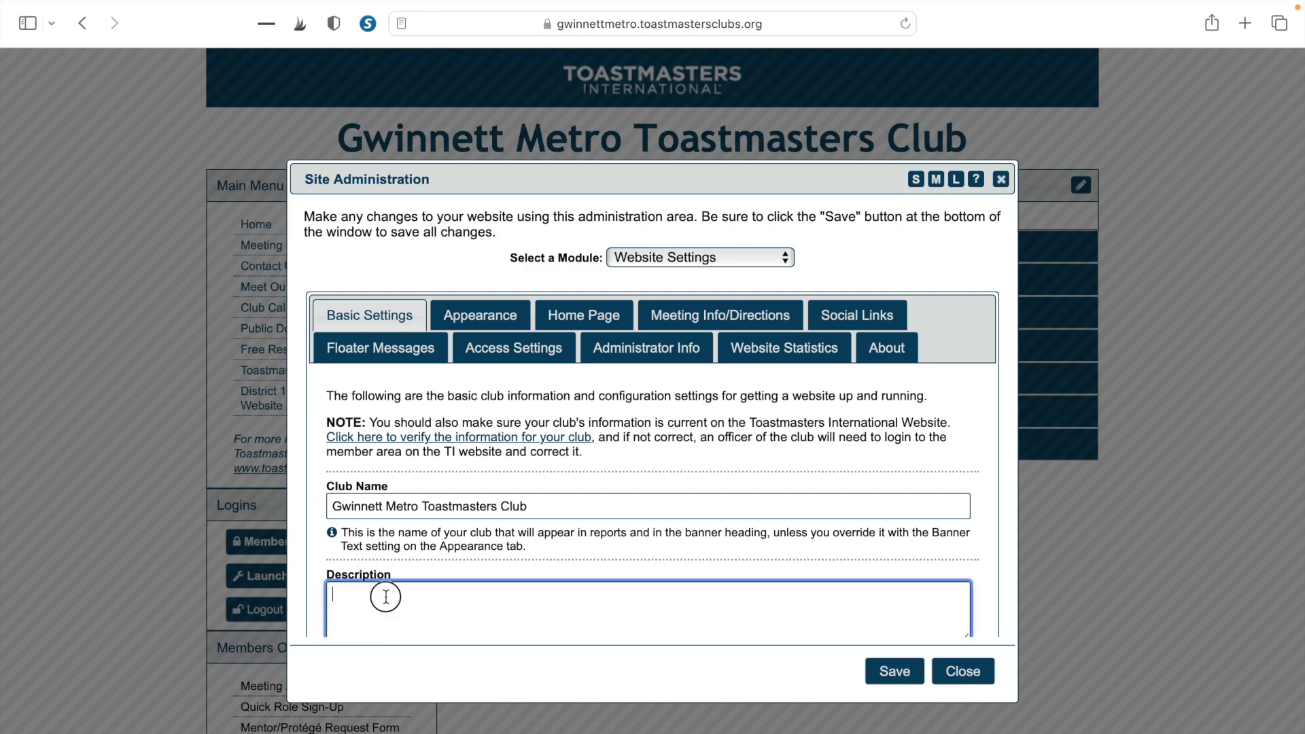
pyautogui.scroll(-3, 385, 597)
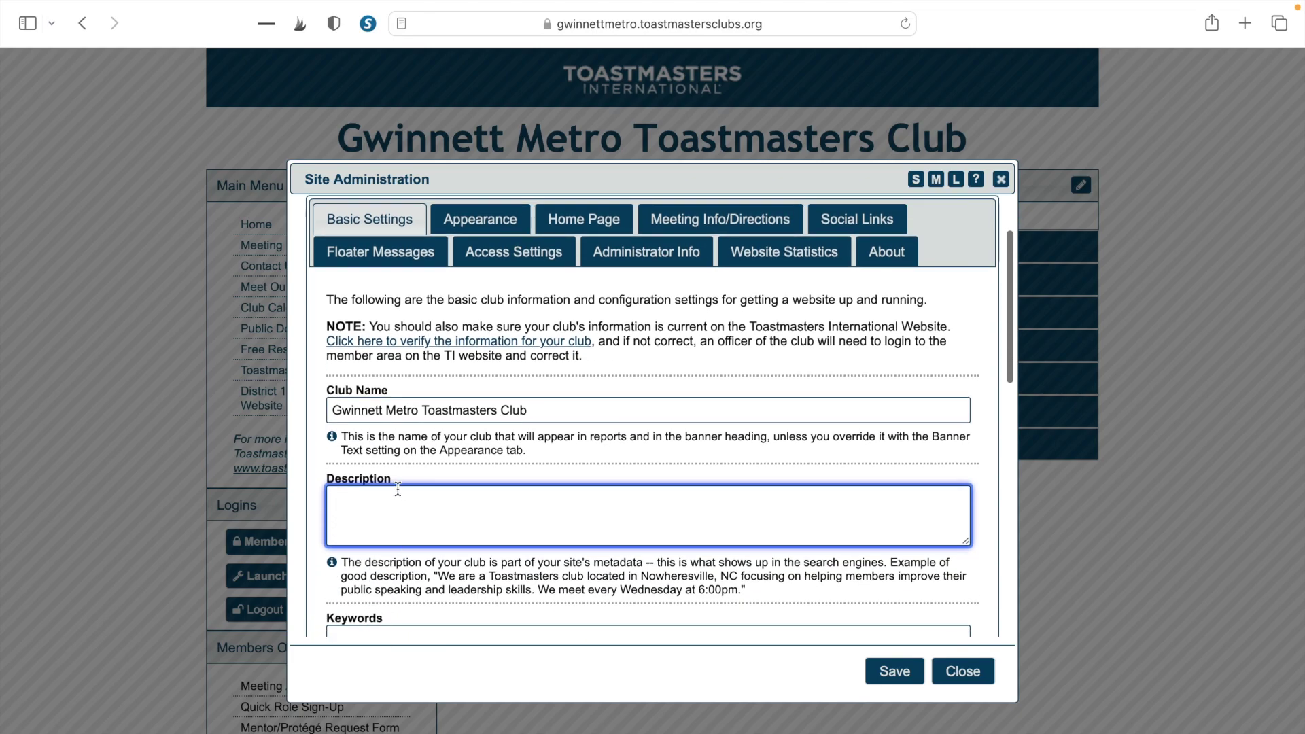
pyautogui.click(397, 481)
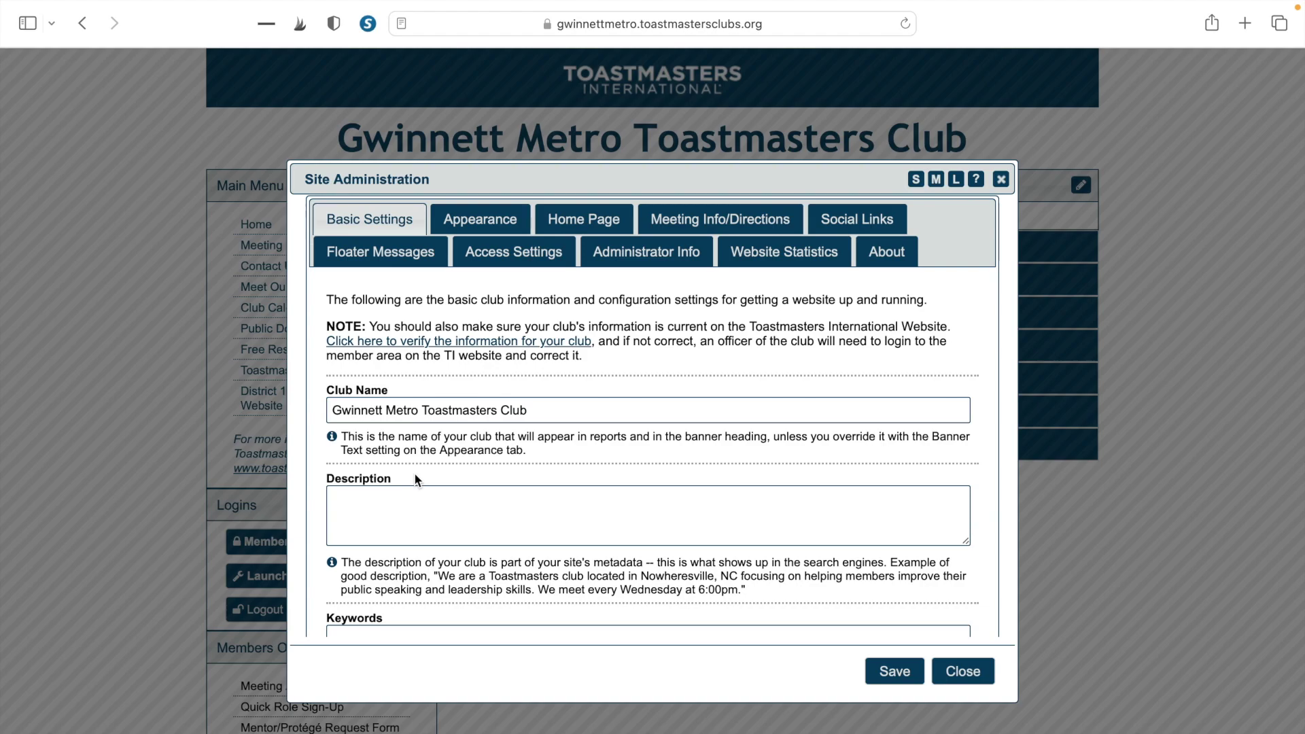
pyautogui.click(436, 510)
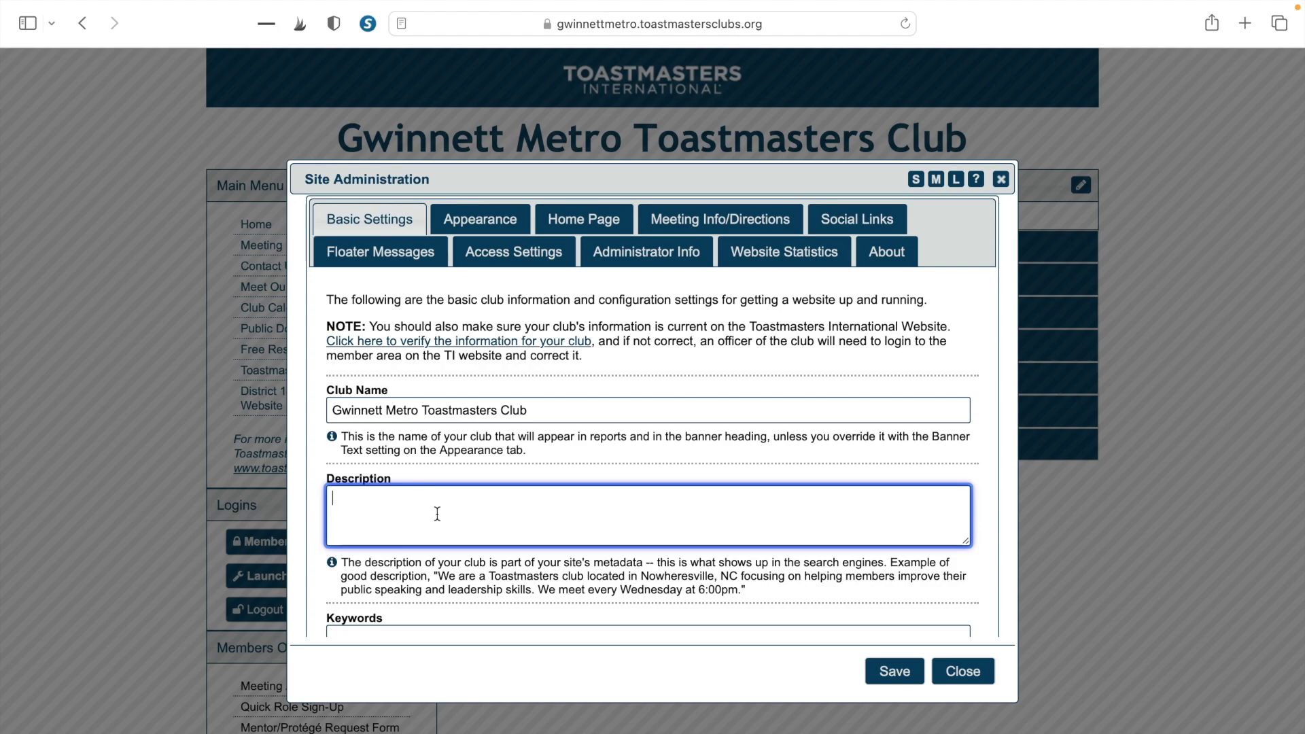
pyautogui.write('The Gwinnett Metro Toastmasters Club is located in Lawrenceville, GA. We focus on helping members improve their public speaking skills and leadership skills. We meet on the 2nd and 4th Thursday of each month from 6:30 PM to 7:45 PM.')
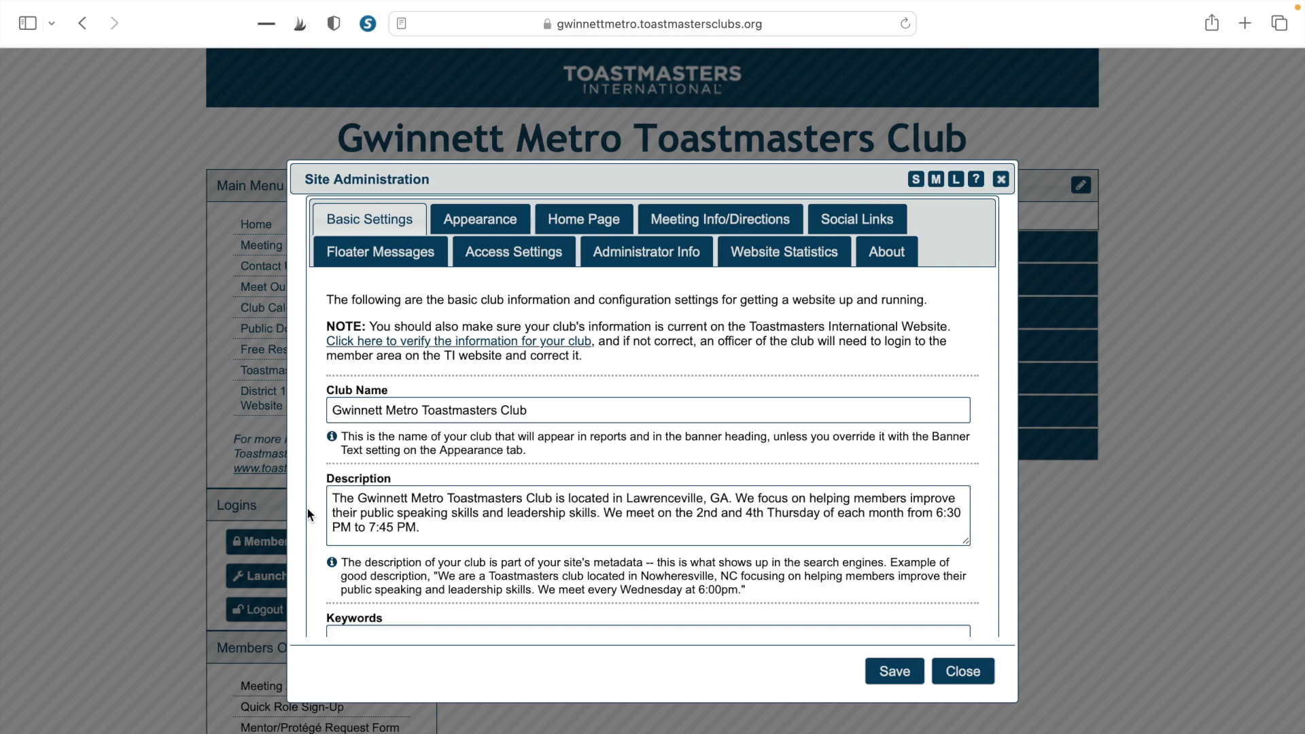
# Step: Add "(Eastern Time)" after the meeting hours at the end of the club description
pyautogui.click(415, 529)
pyautogui.write('(Eas')
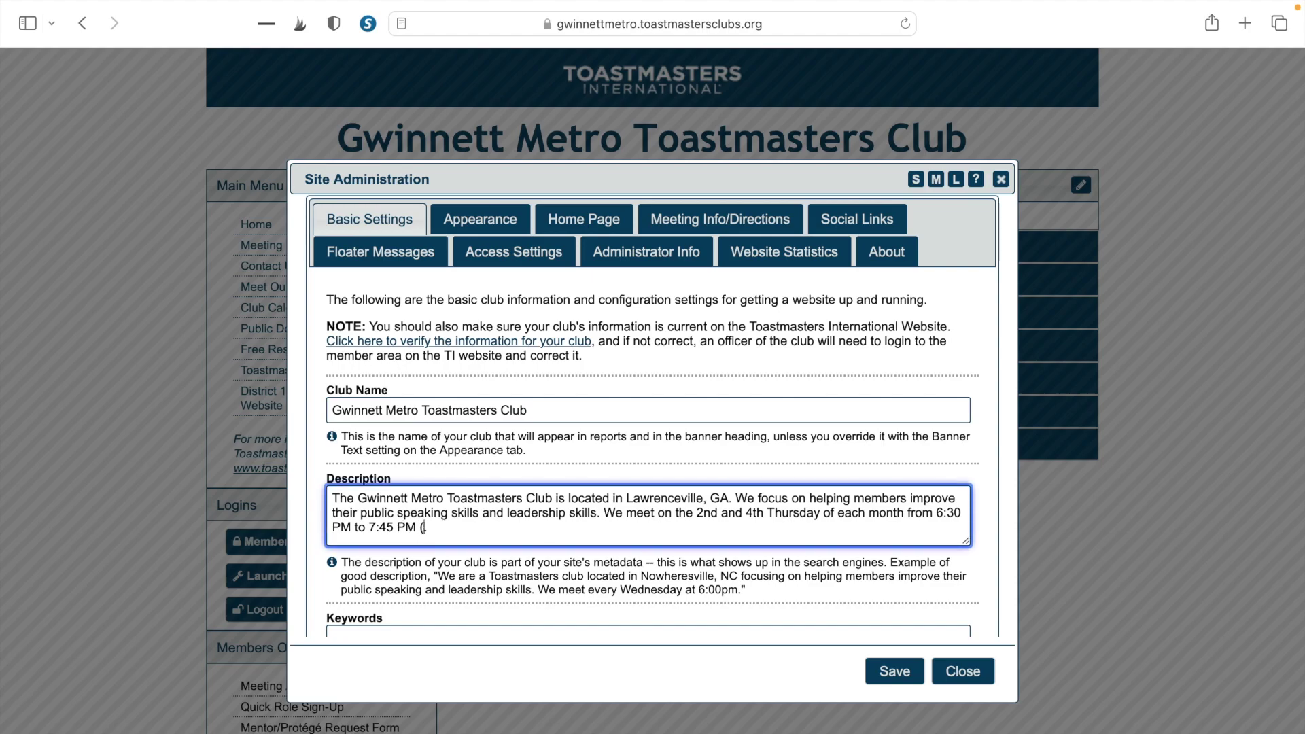
pyautogui.write('tern Time).')
pyautogui.click(535, 459)
# Step: Set the keywords to "Public Speaking, Leadership, Toastmasters, Toastmasters in Lawrenceville GA, Gwinnett Metro, Lawrenceville", then save and close the basic settings
pyautogui.scroll(-3, 536, 460)
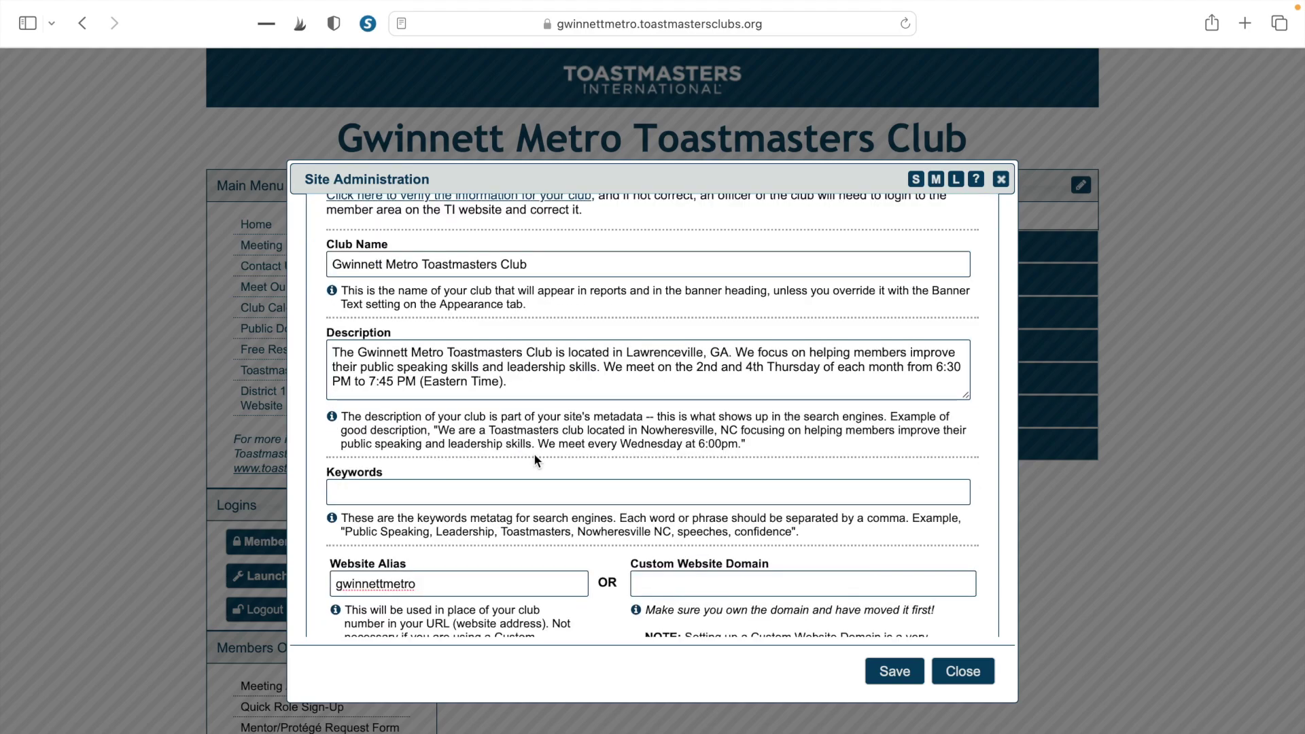
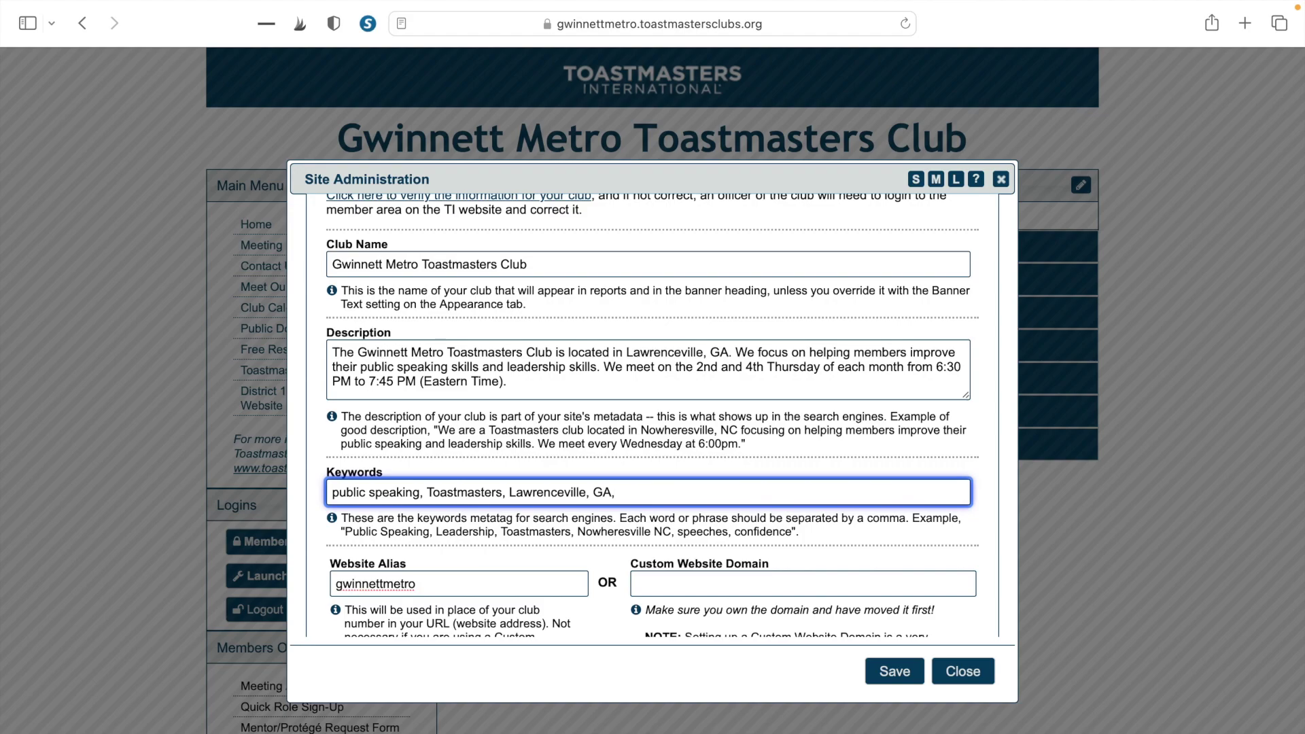
pyautogui.write('small business owners')
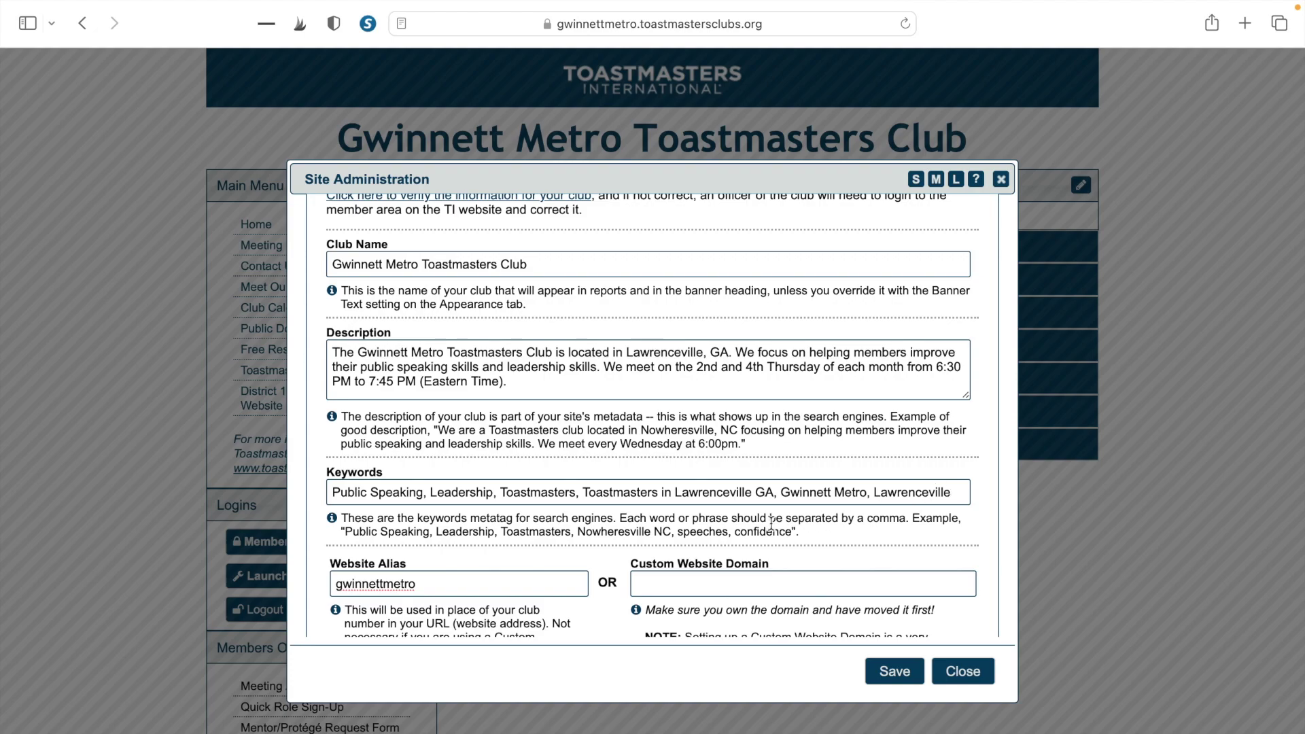
pyautogui.moveTo(786, 518); pyautogui.dragTo(901, 517)
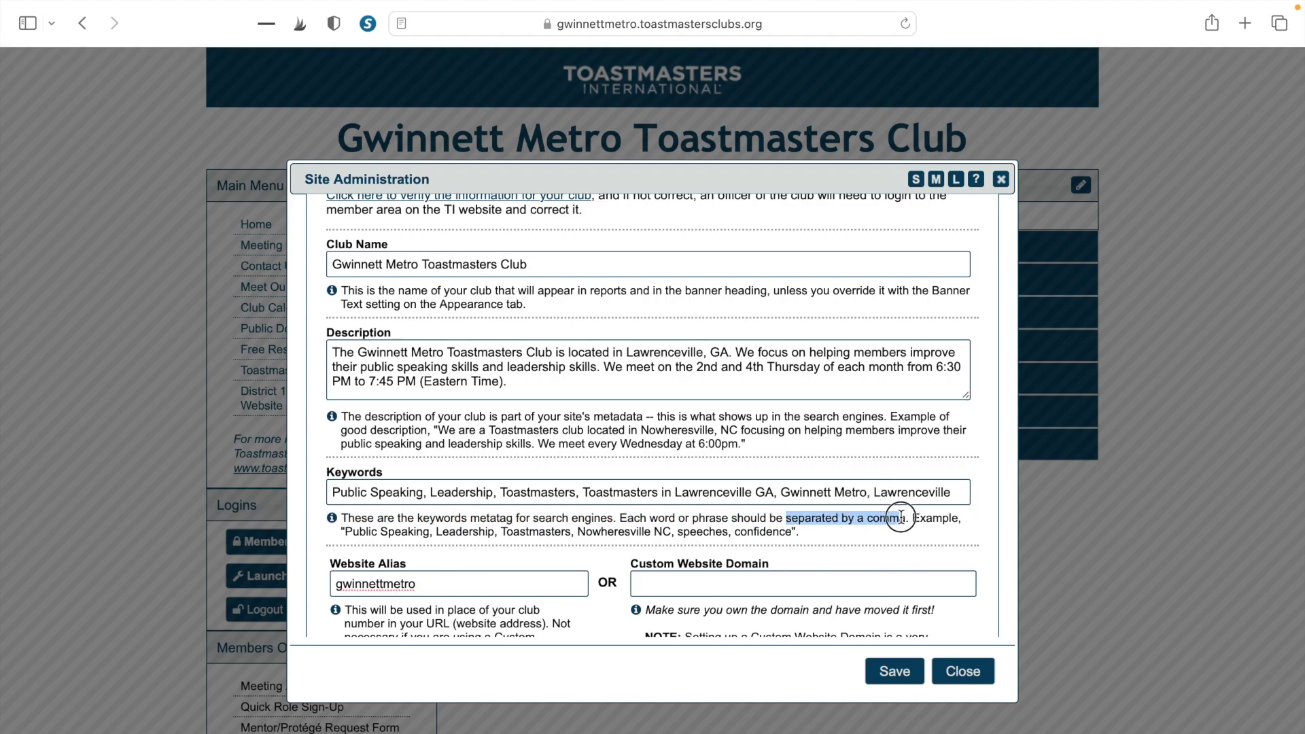
pyautogui.click(506, 513)
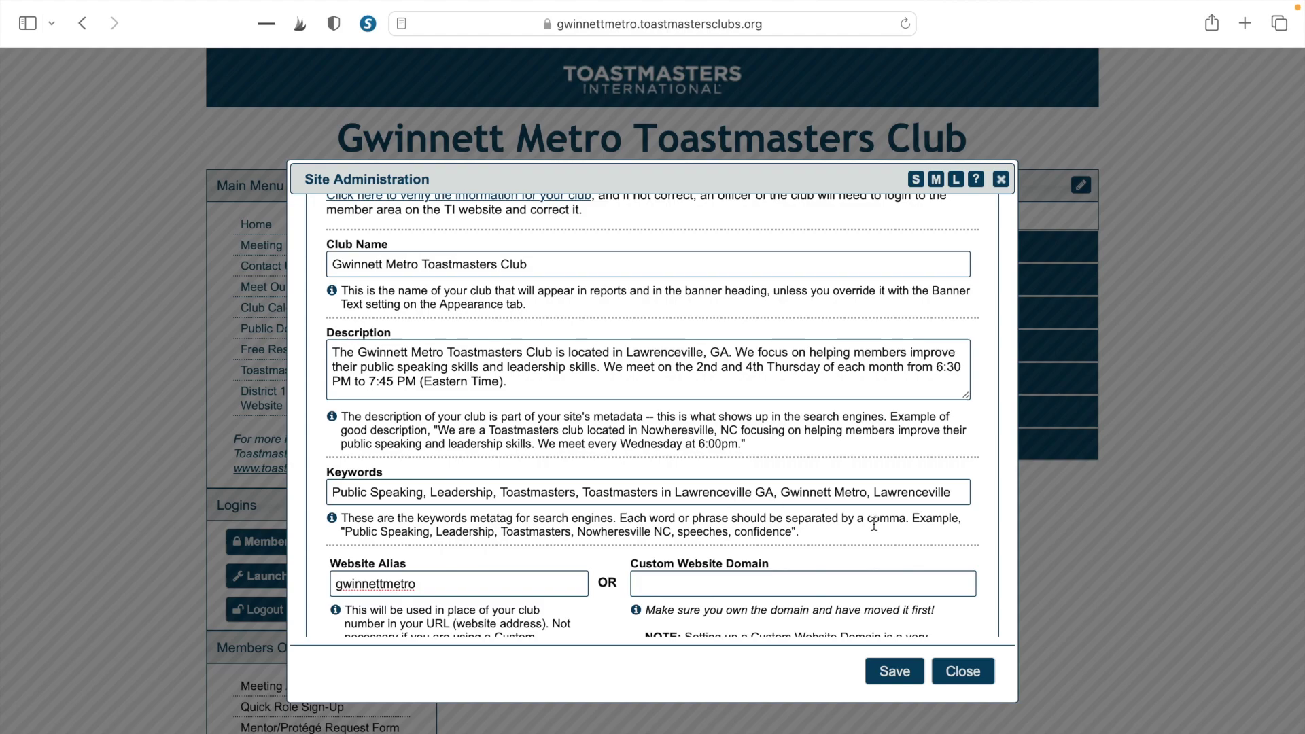
pyautogui.click(895, 681)
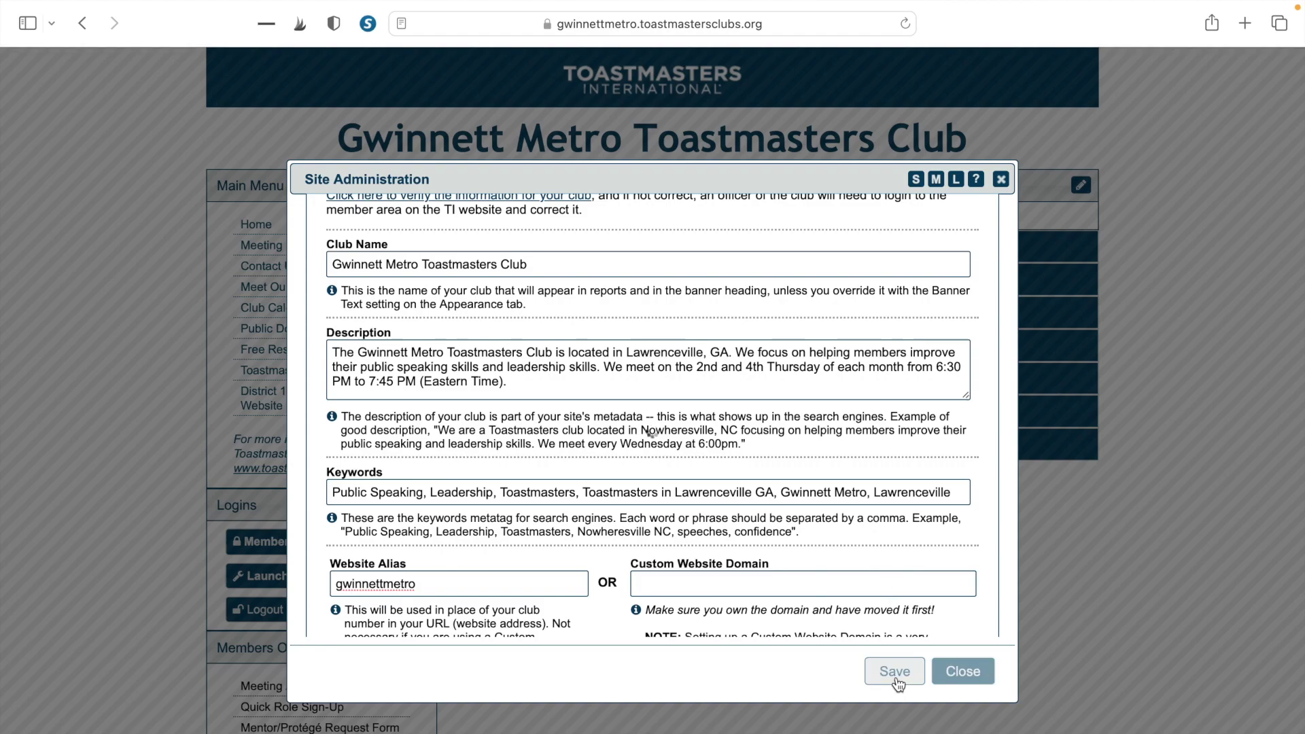
pyautogui.click(962, 671)
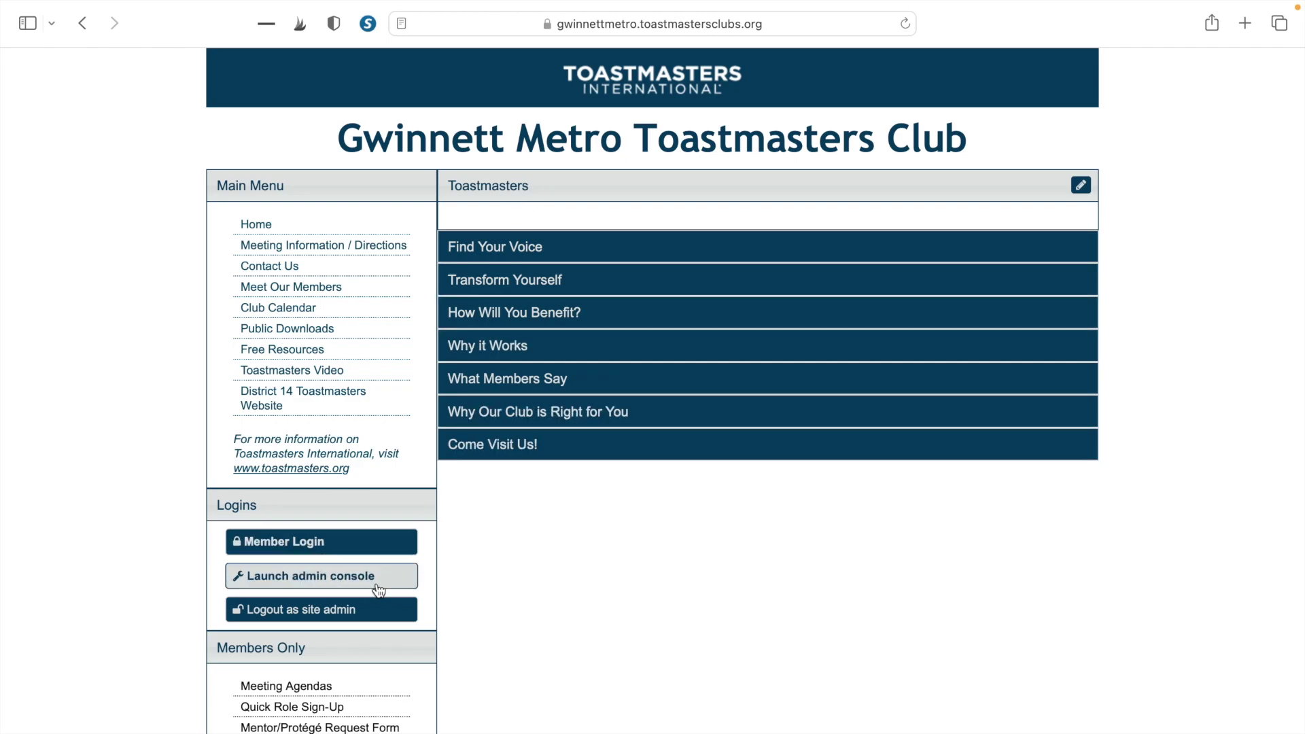
# Step: Change the home page's main heading to "Public Speaking and Leadership Development Group", save it, and close the settings
pyautogui.click(1081, 187)
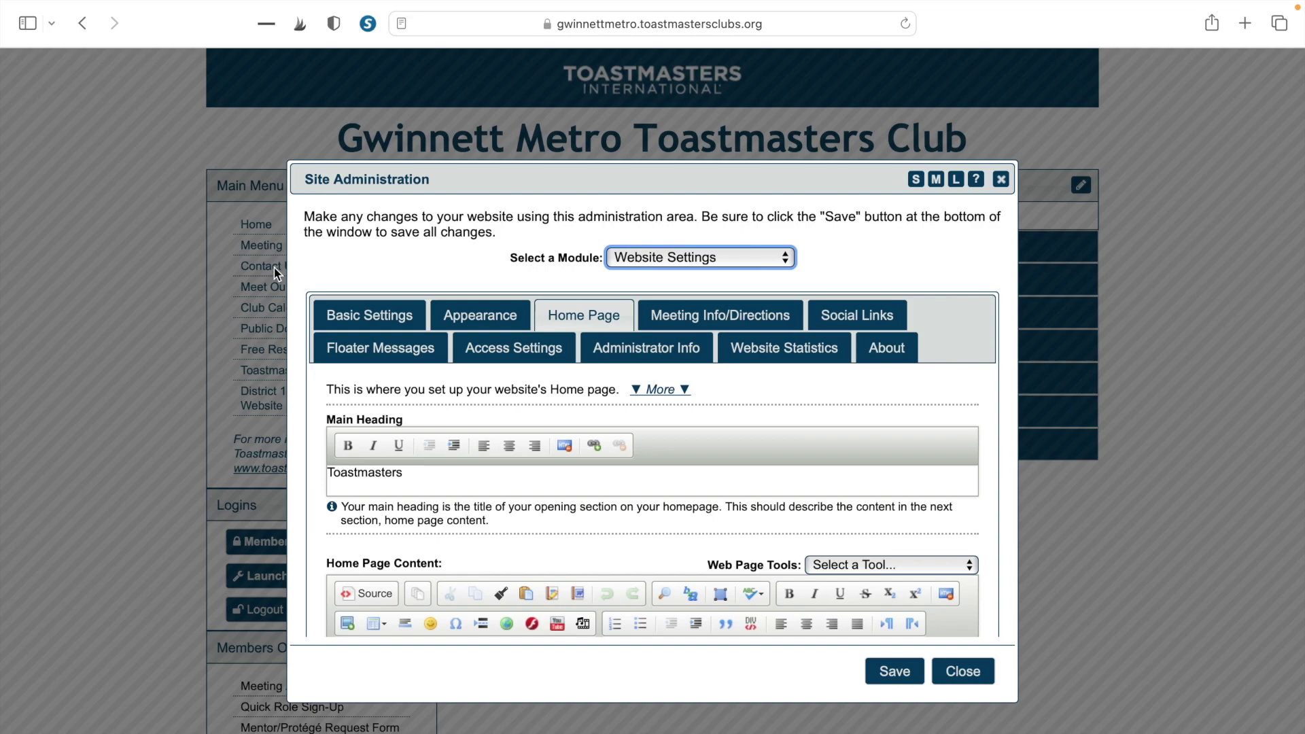
pyautogui.moveTo(411, 474); pyautogui.dragTo(301, 464)
pyautogui.write('Public Speaking and Leadership Development Group')
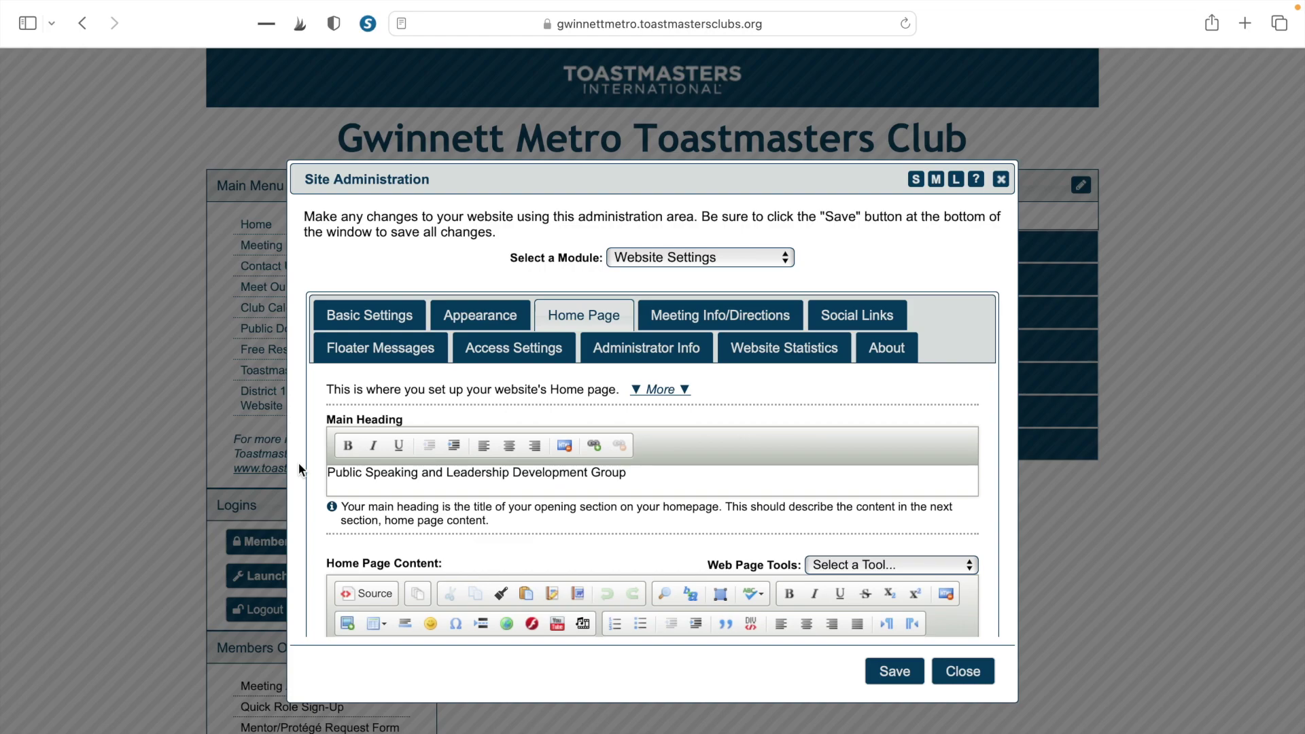
pyautogui.click(648, 483)
pyautogui.click(894, 683)
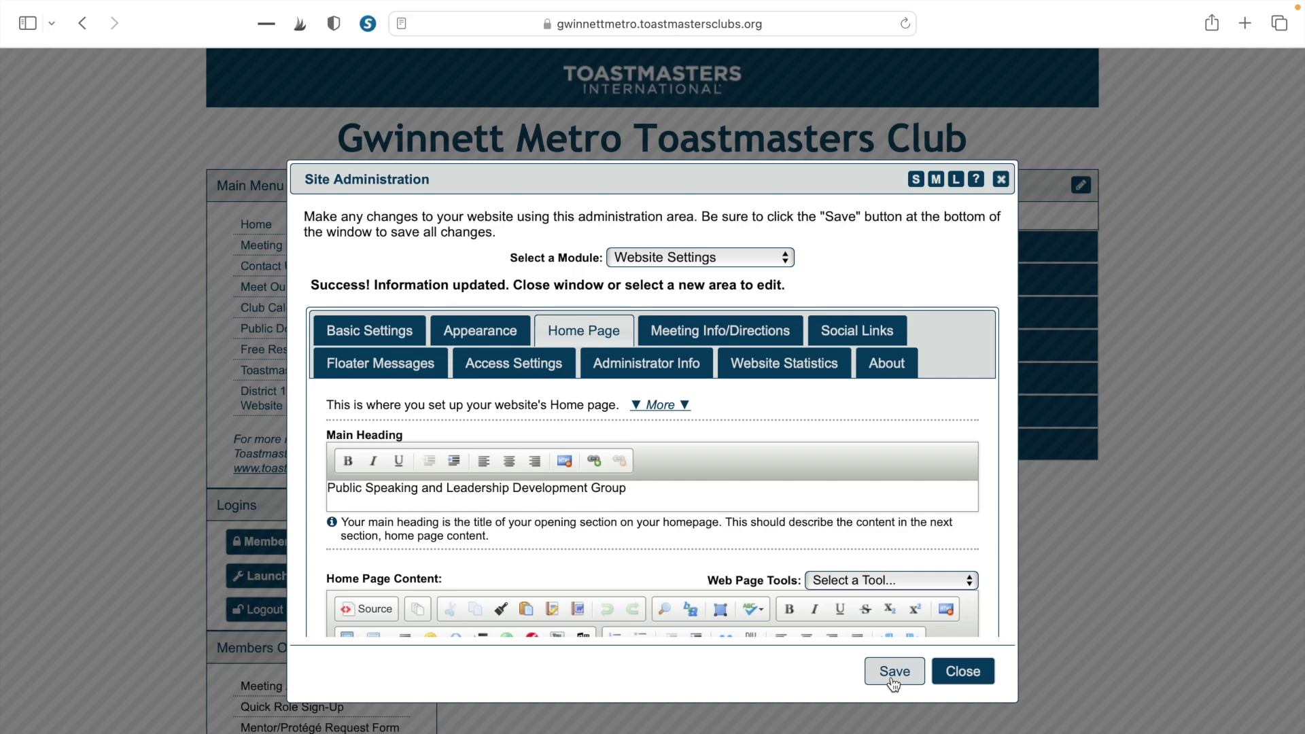
pyautogui.click(893, 676)
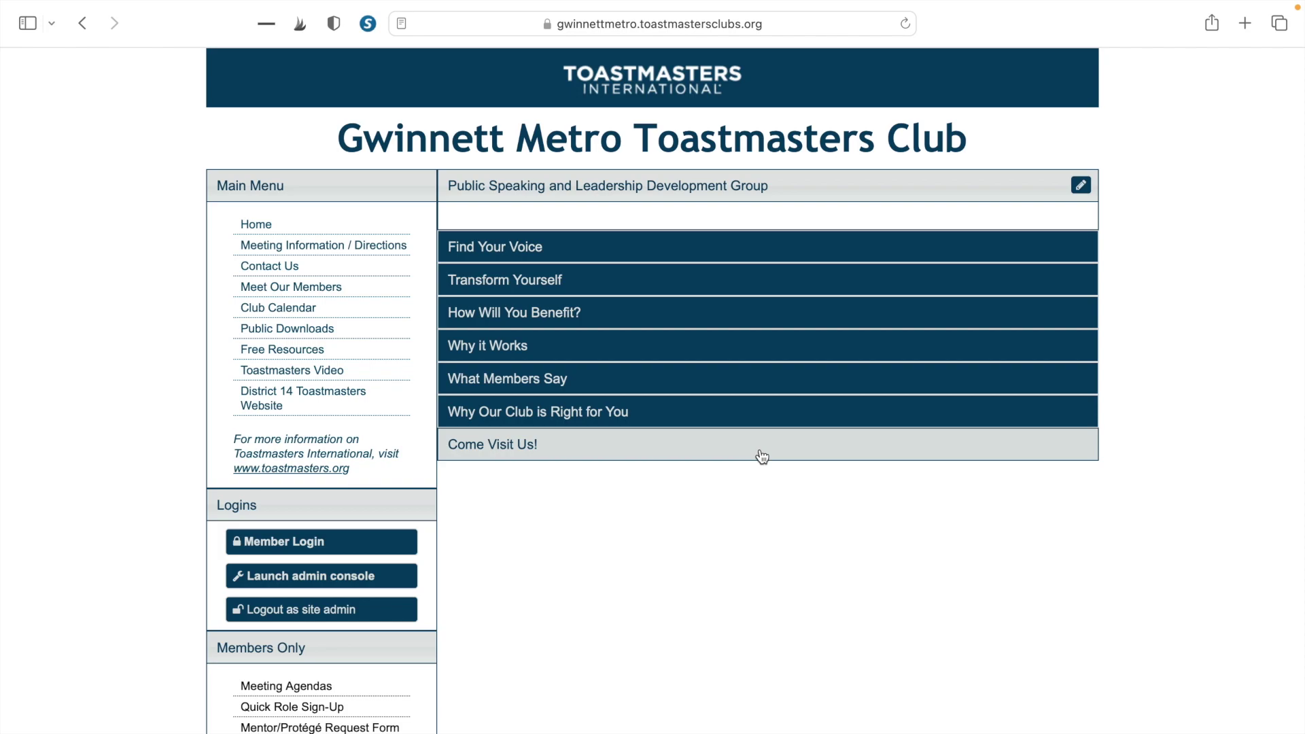
# Step: Look through the home page's Find Your Voice, Transform Yourself and How Will You Benefit? panes, ending on the main heading pane
pyautogui.click(744, 252)
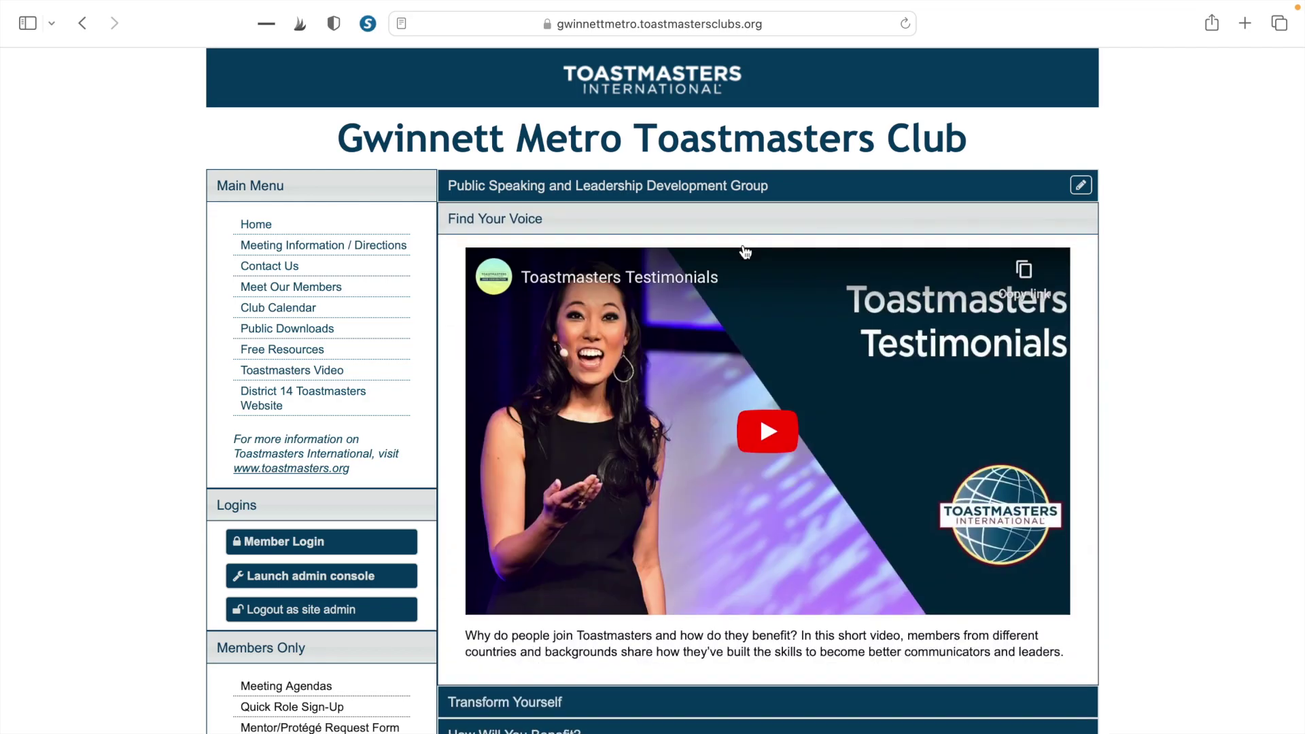
pyautogui.click(751, 225)
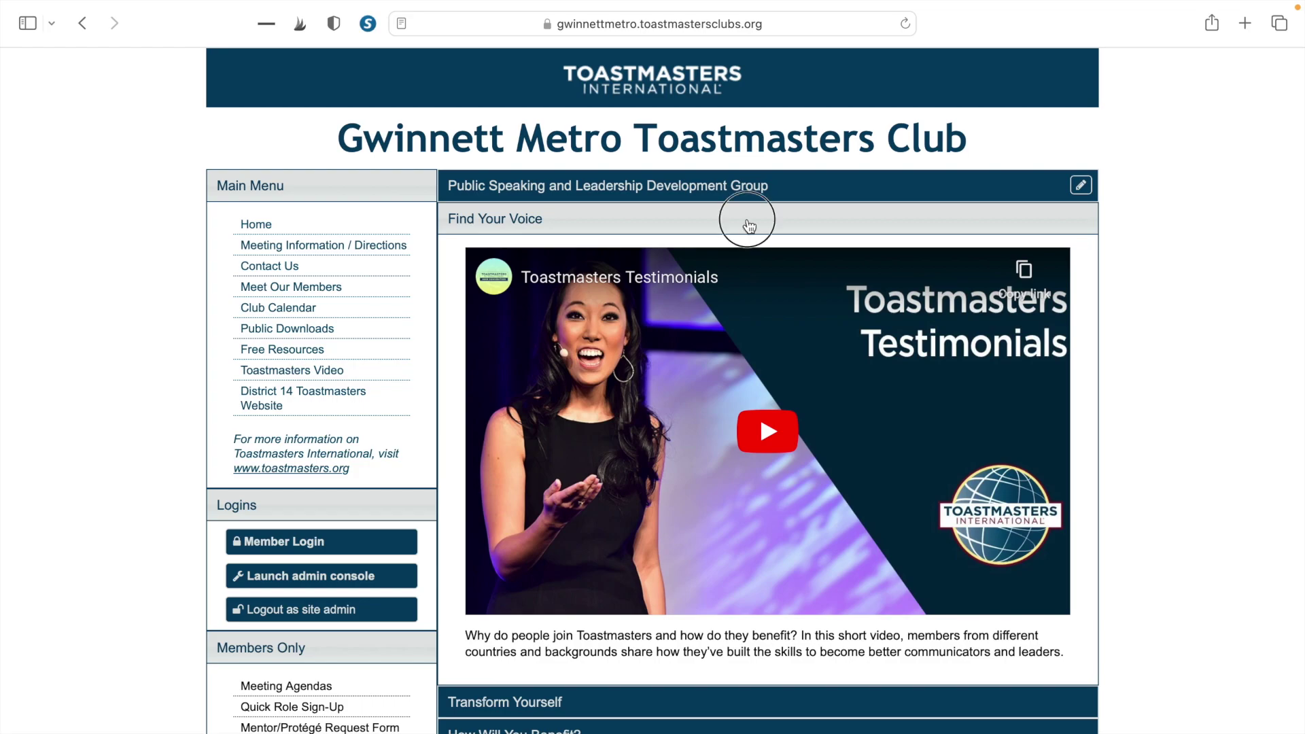
pyautogui.click(636, 704)
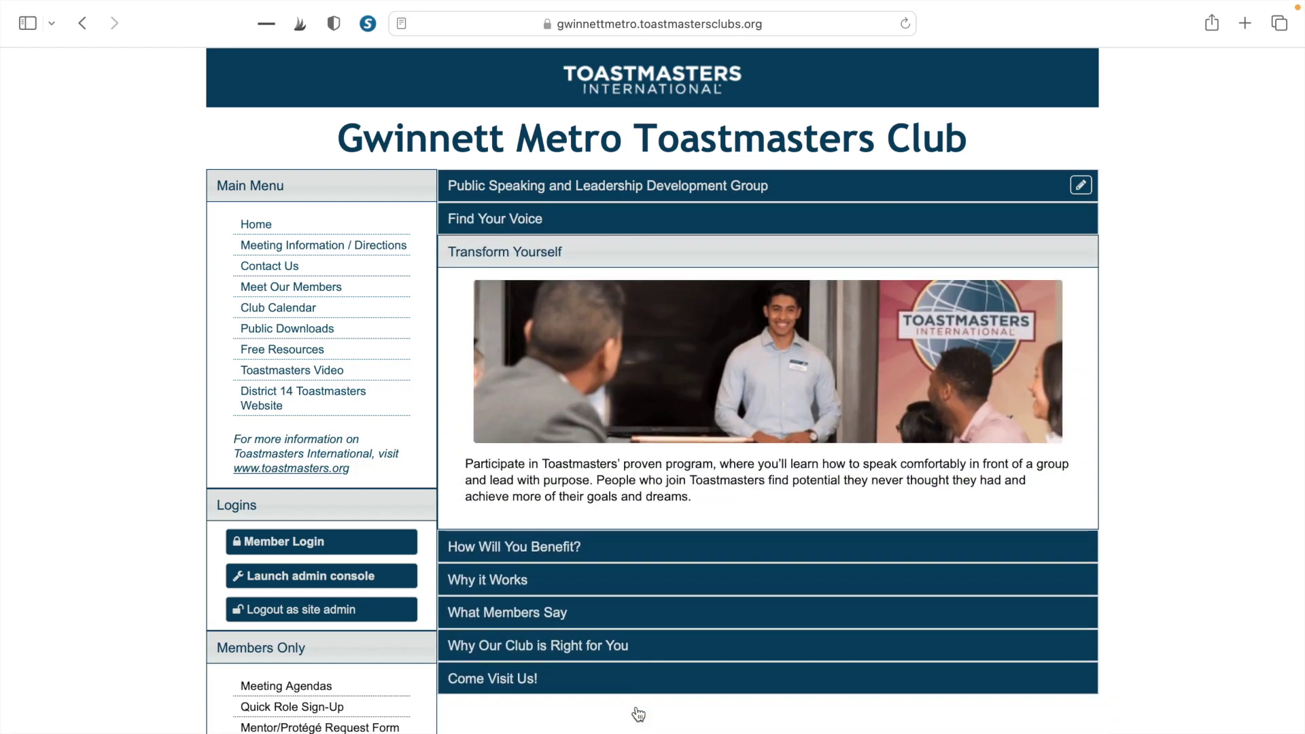
pyautogui.click(647, 554)
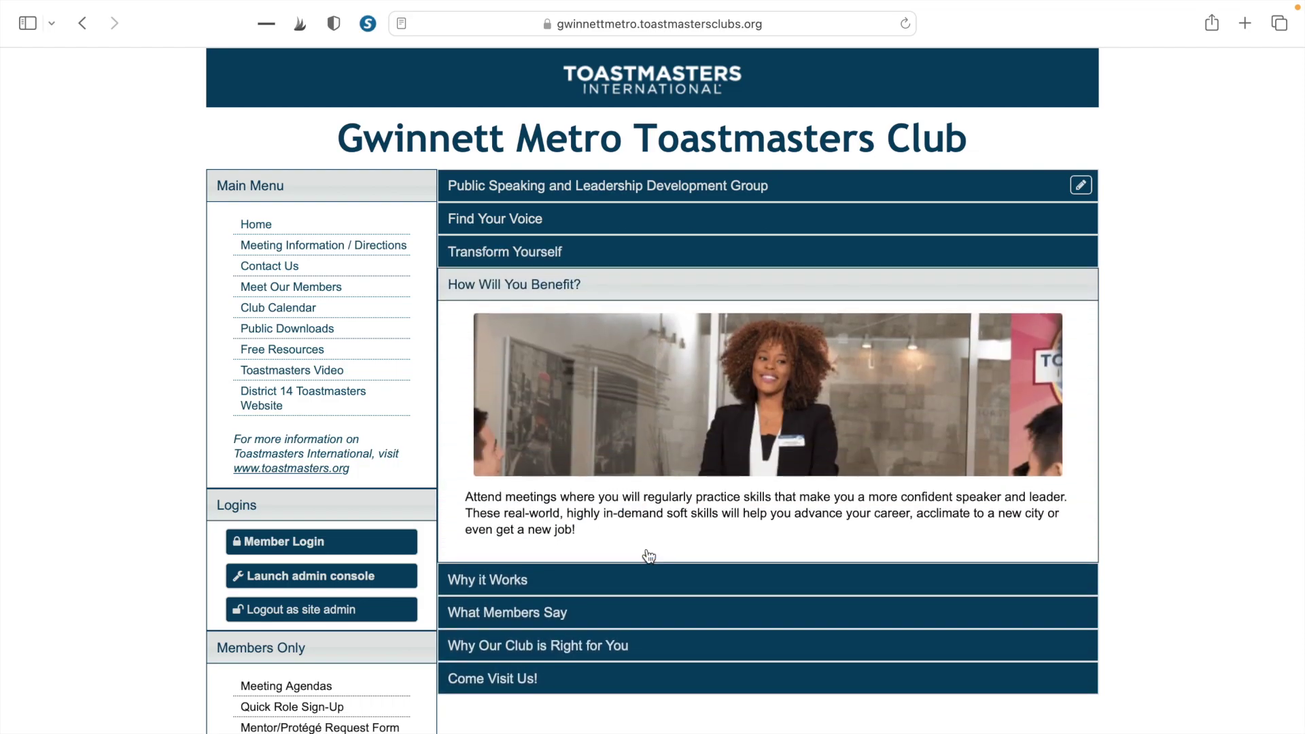
pyautogui.click(708, 182)
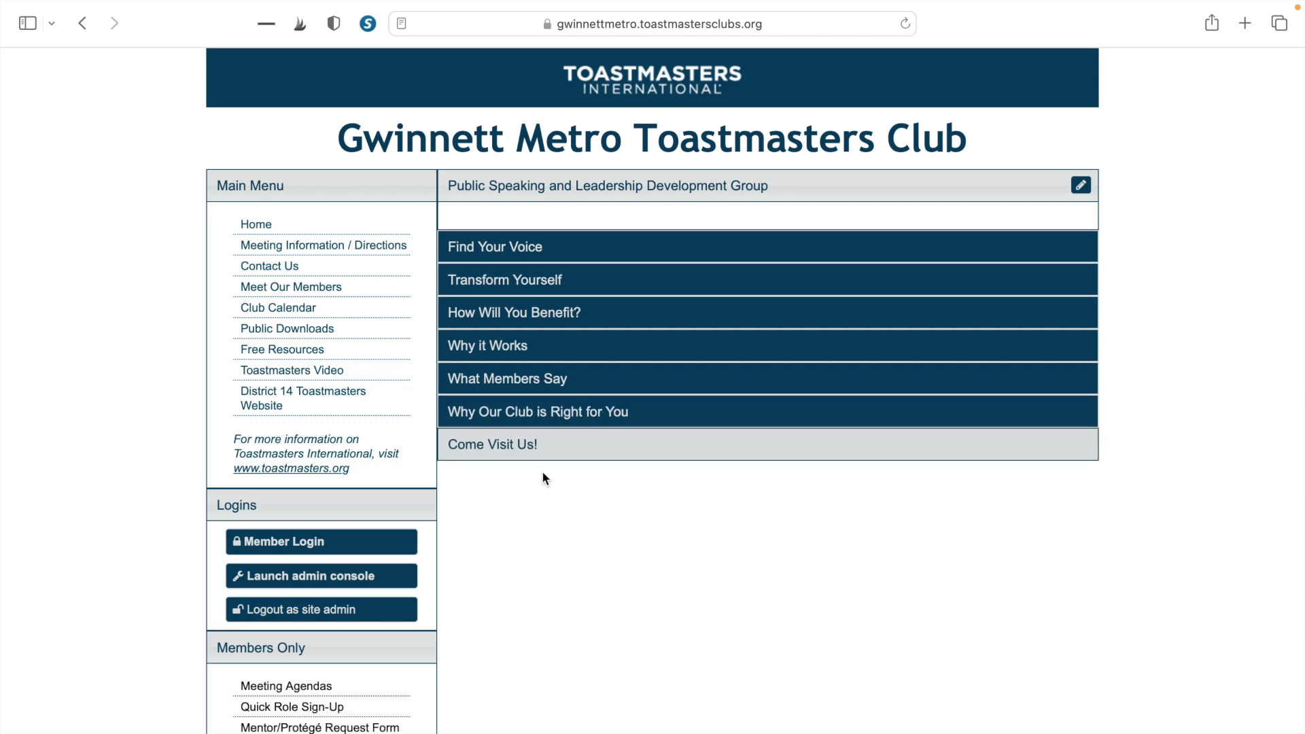
# Step: Hide the default TM information panes on the homepage in the website's appearance settings and save
pyautogui.click(383, 585)
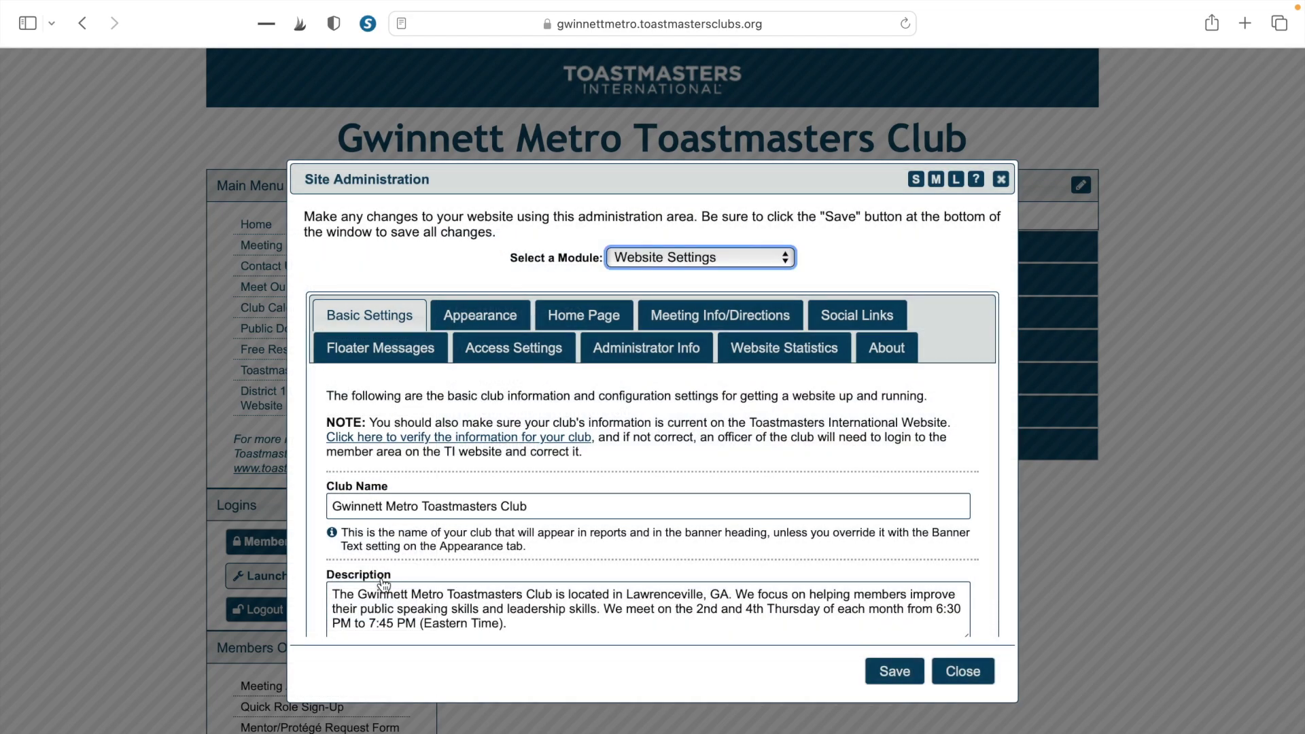
pyautogui.click(324, 402)
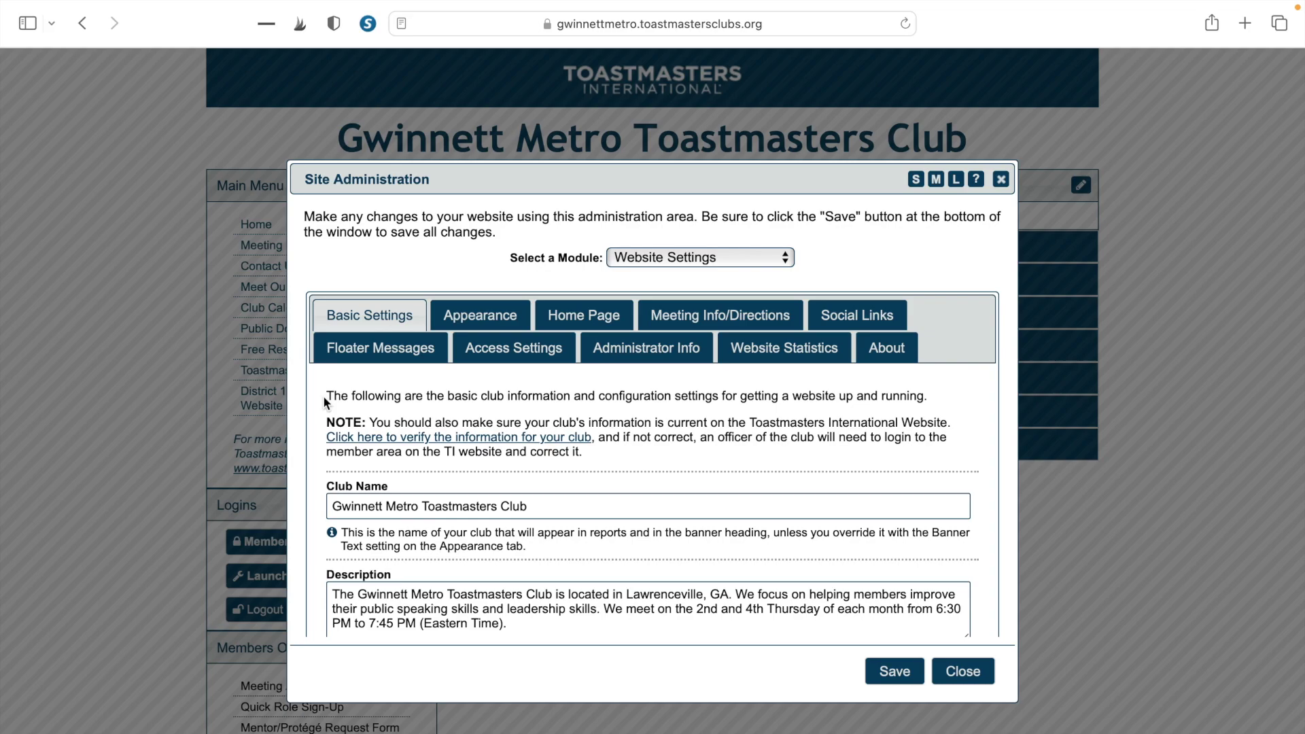
pyautogui.click(478, 319)
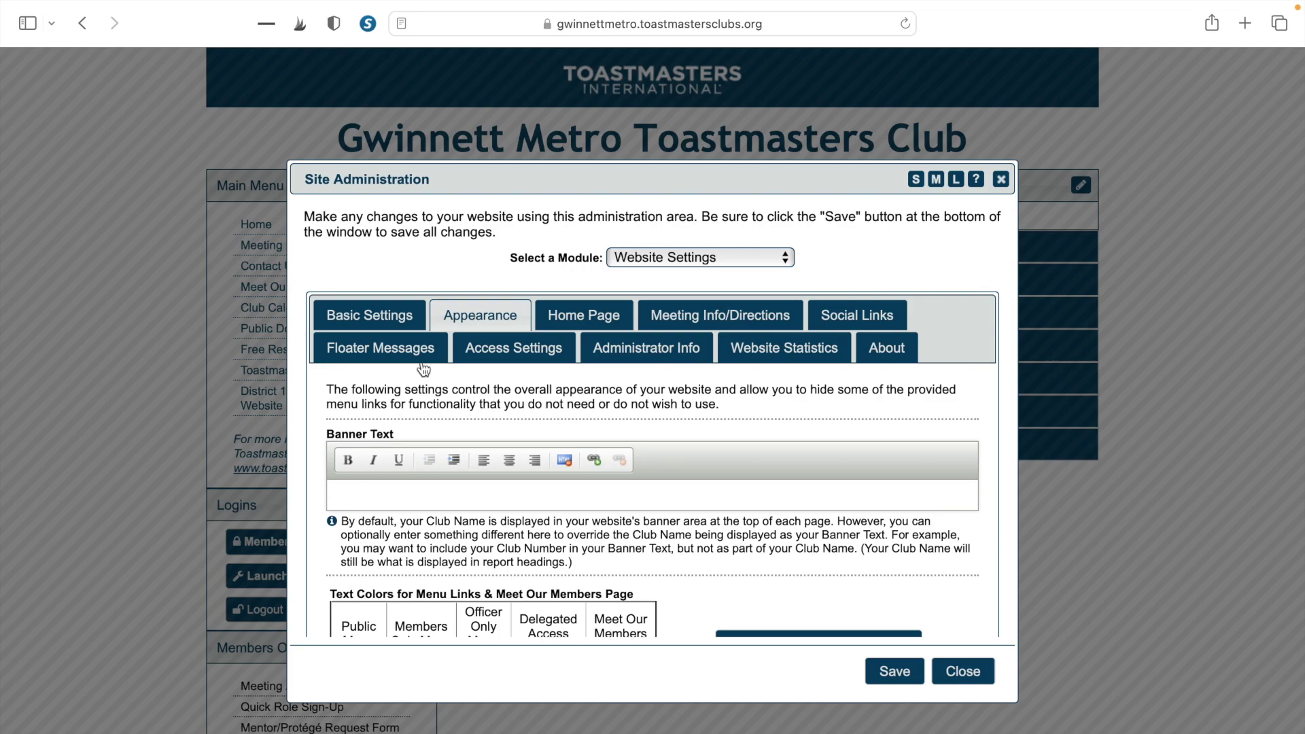
pyautogui.moveTo(314, 555); pyautogui.dragTo(326, 583)
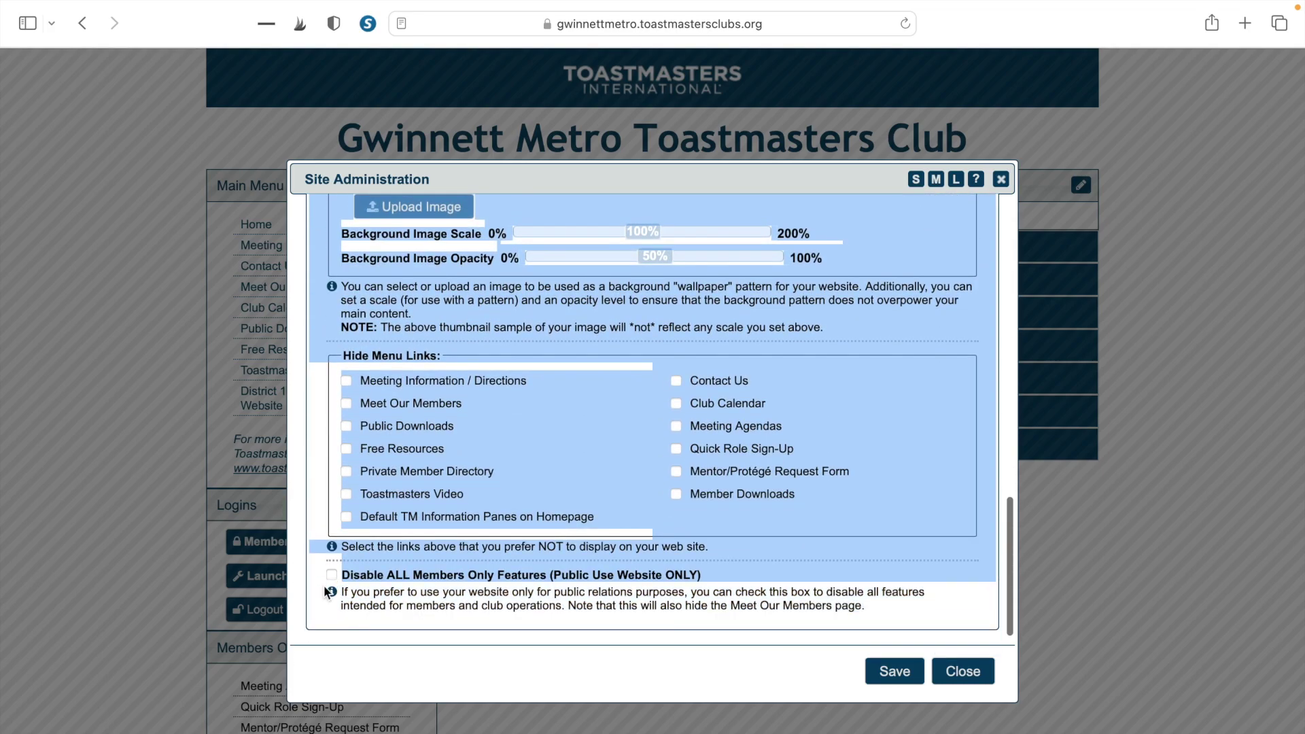
pyautogui.click(334, 477)
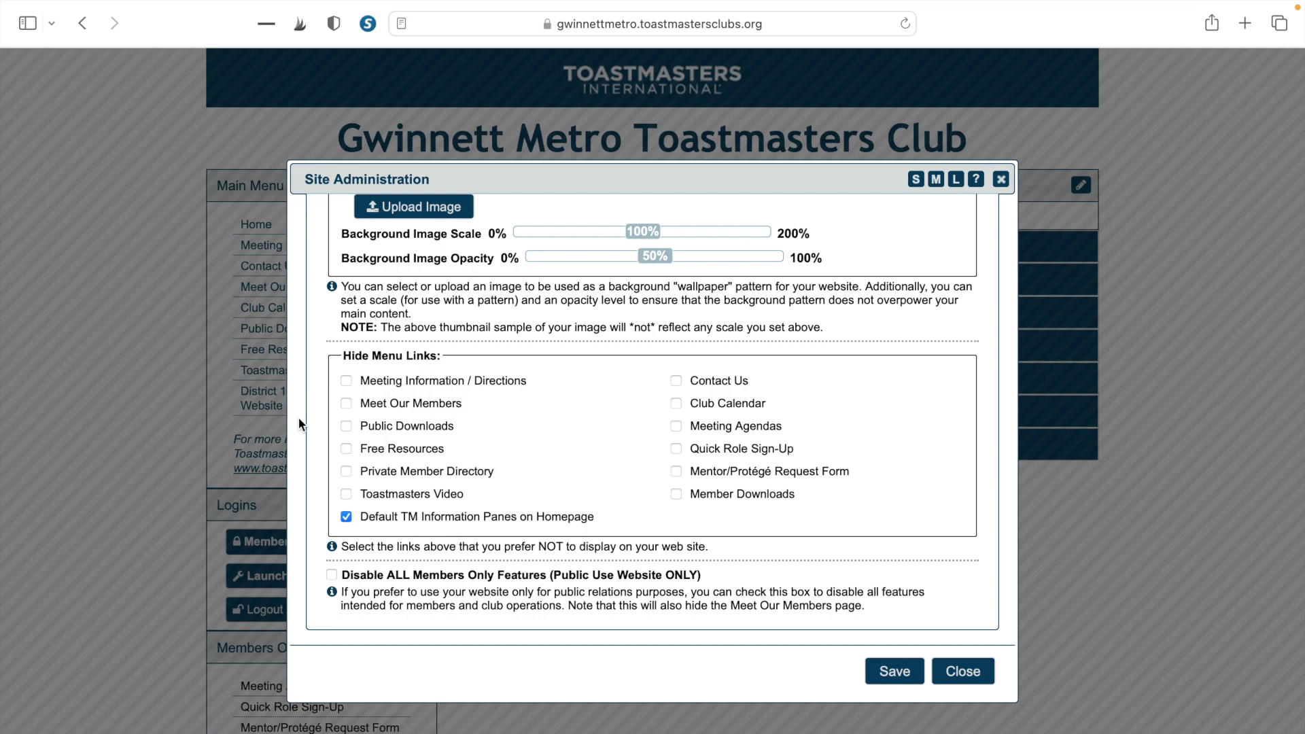
pyautogui.click(895, 673)
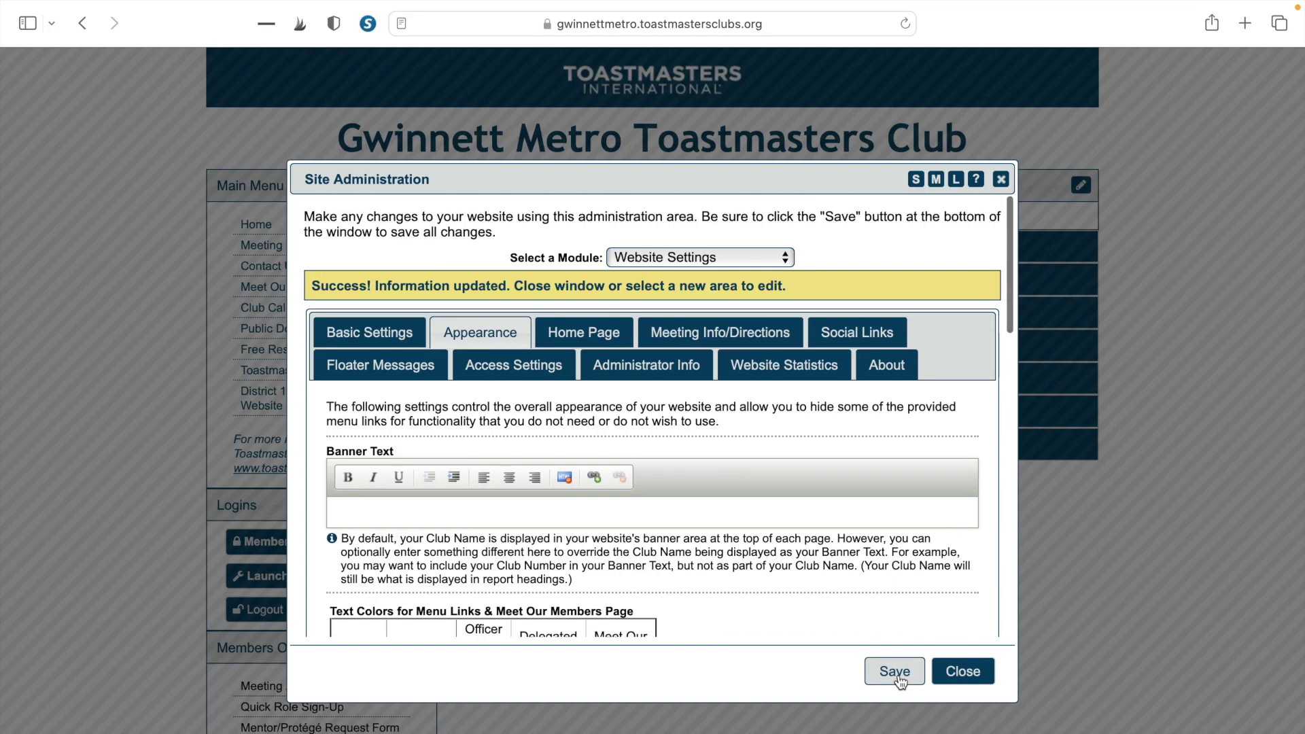
# Step: Close the appearance settings, reopen the home page settings, and try the Home Page Content editor at full size before restoring it
pyautogui.click(963, 673)
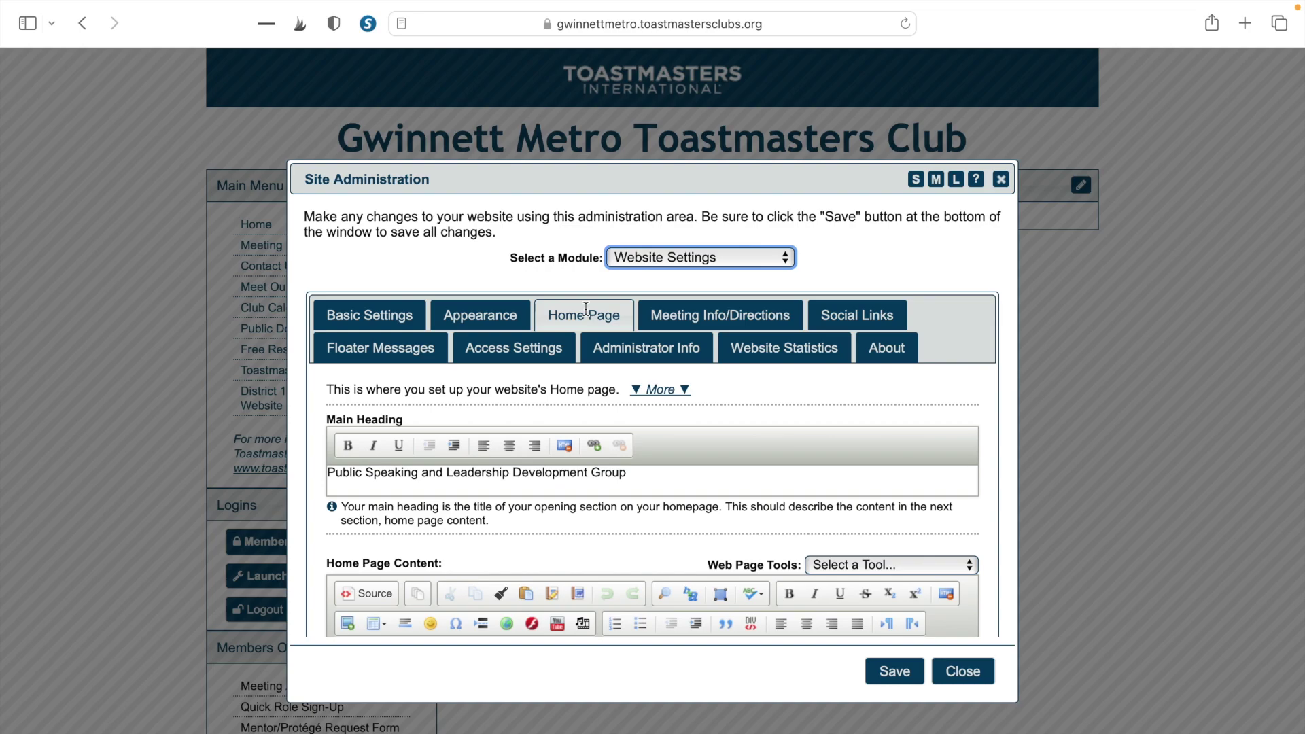
pyautogui.click(634, 476)
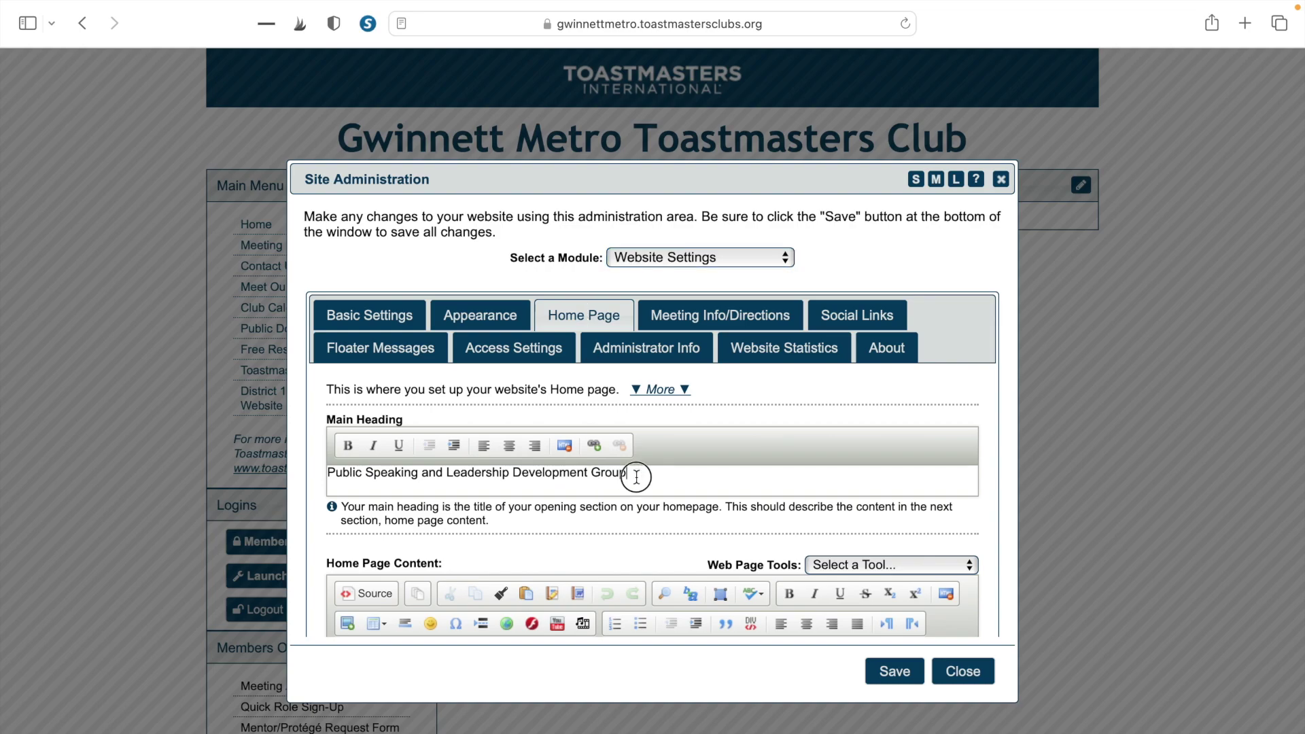
pyautogui.scroll(-3, 639, 644)
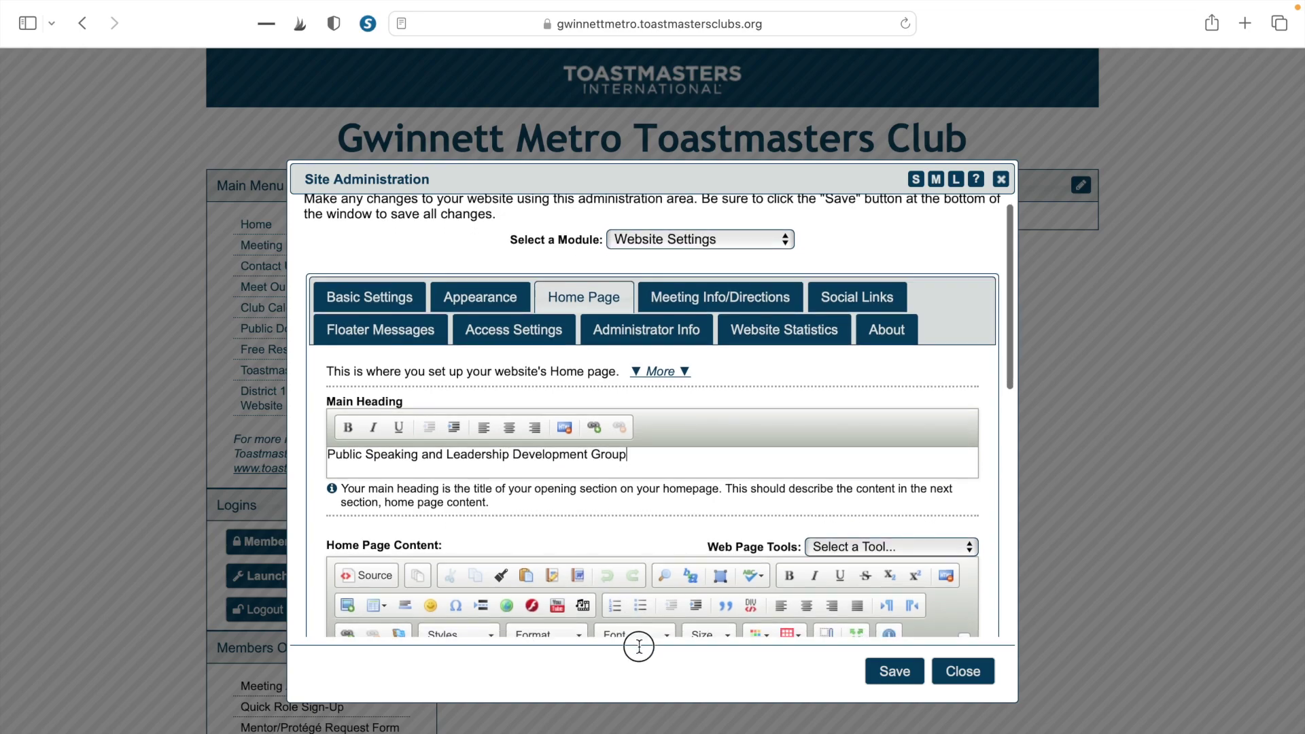
pyautogui.scroll(-3, 639, 649)
pyautogui.click(592, 475)
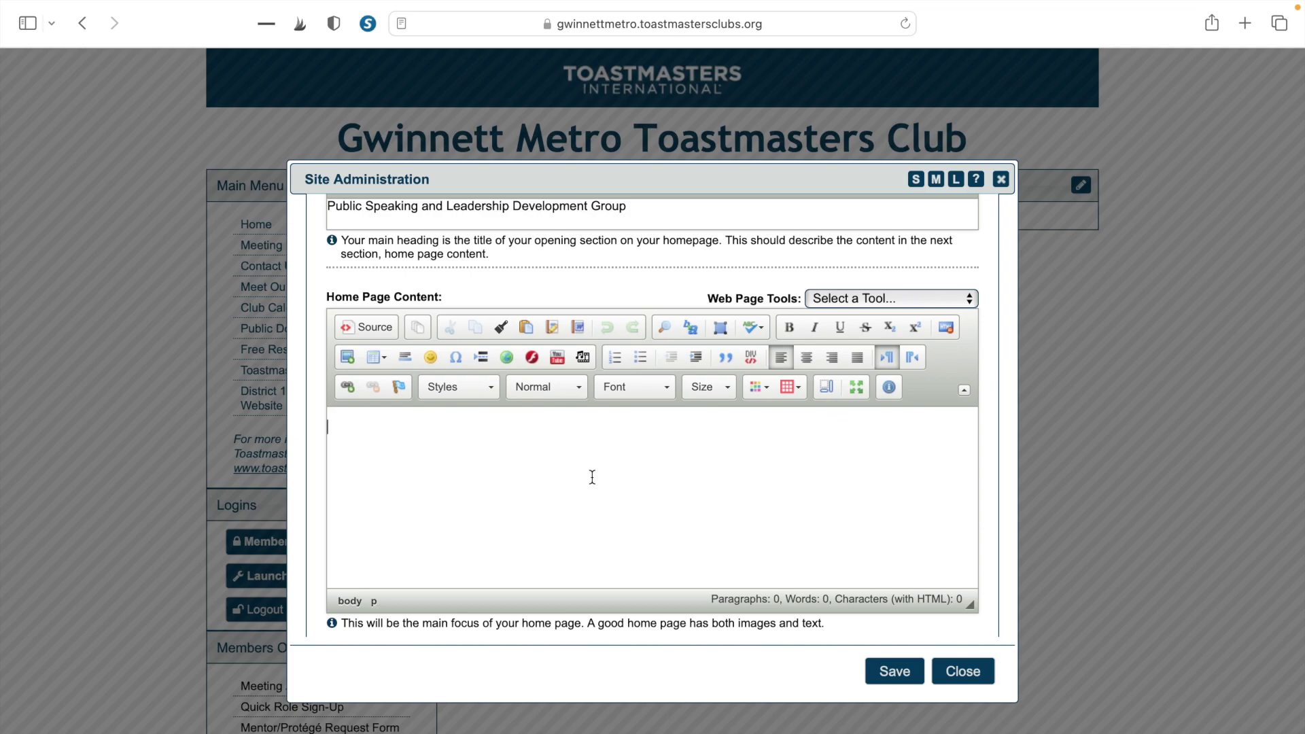
pyautogui.click(862, 390)
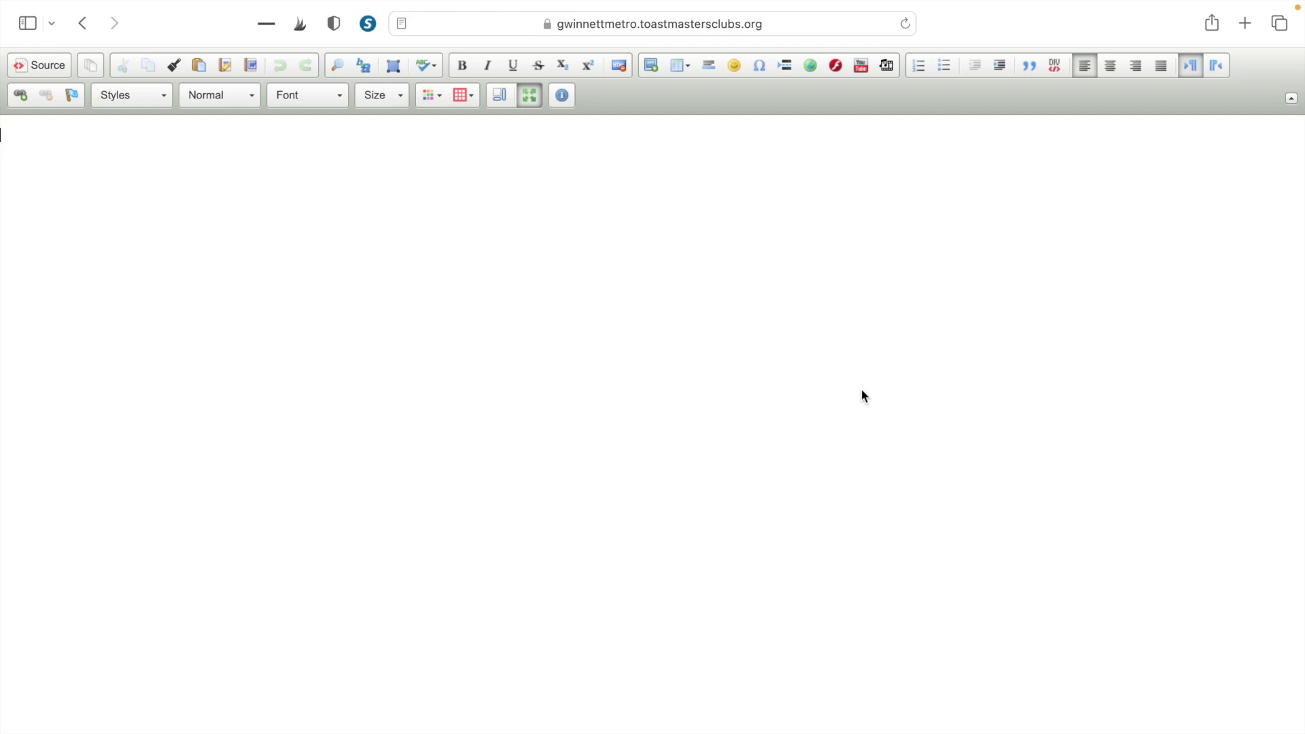
pyautogui.click(531, 96)
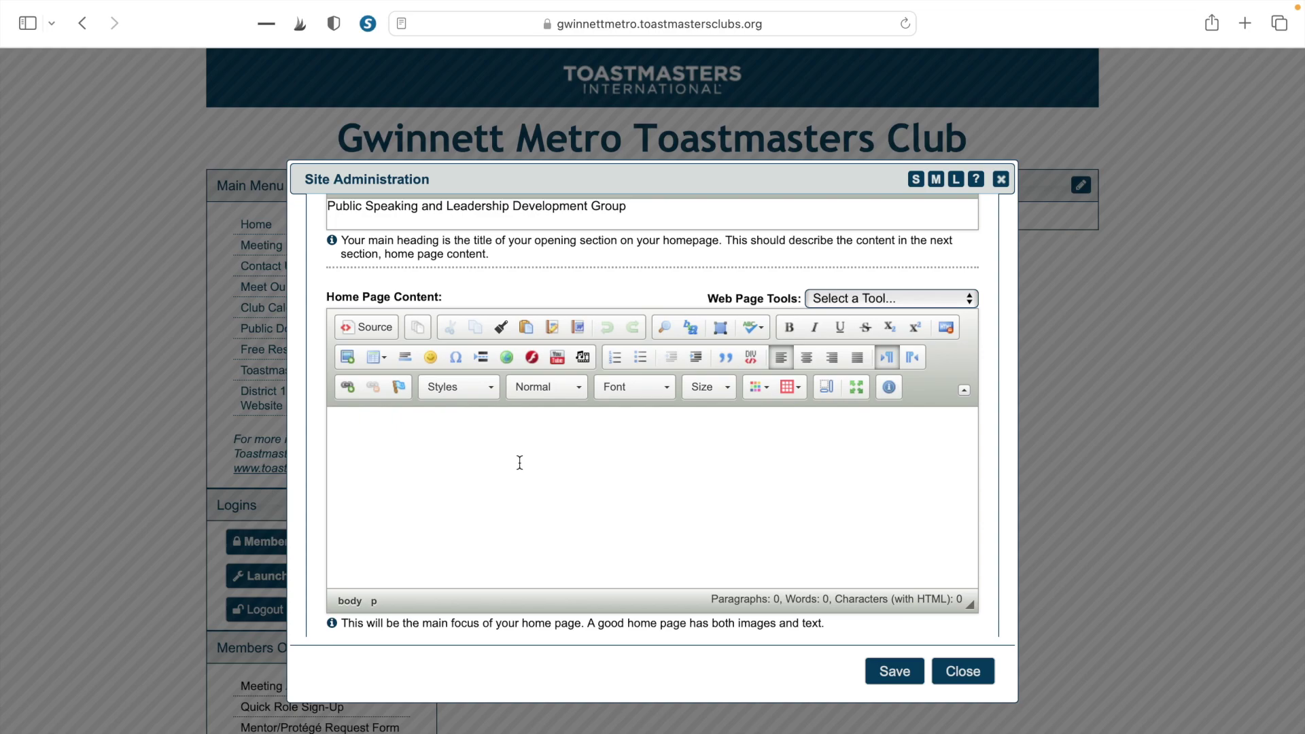
# Step: Enter "Welcome to the Gwinnett Metro Toastmasters Club!" as the home page content, save it, and close the settings
pyautogui.write('Wel')
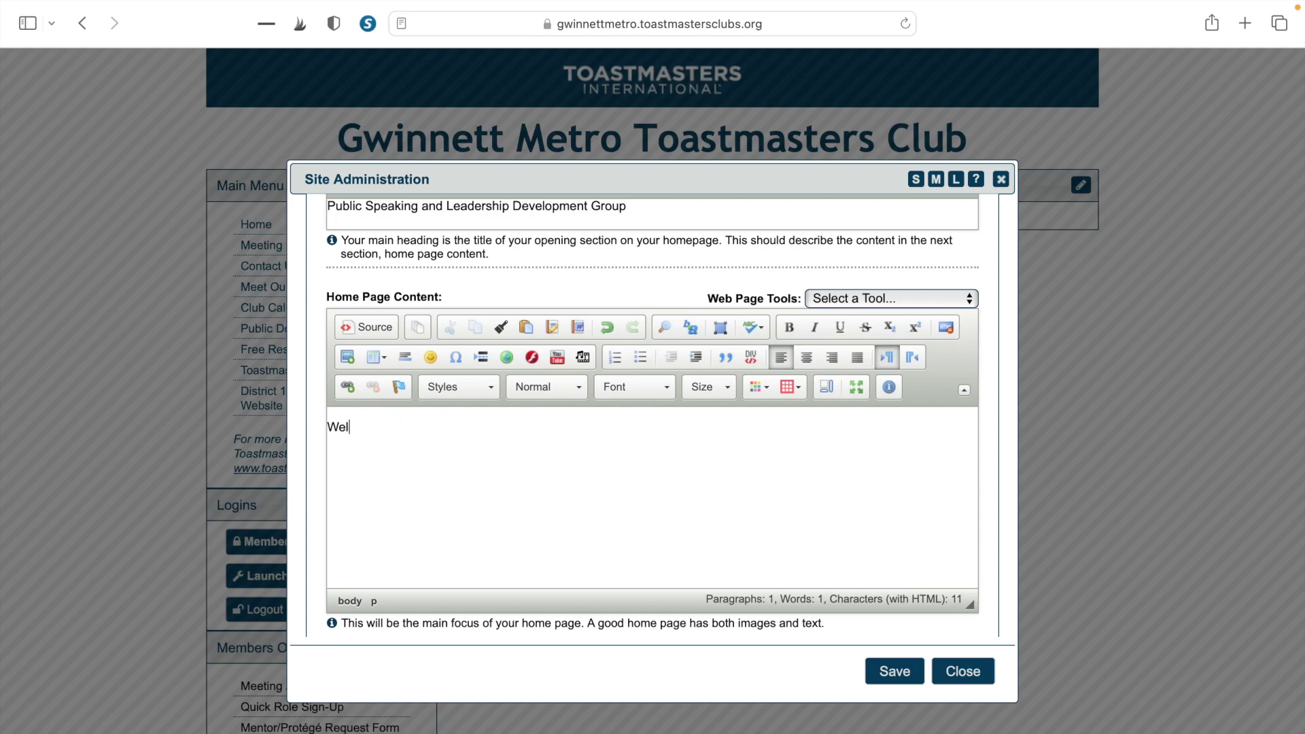
pyautogui.write('come to the ')
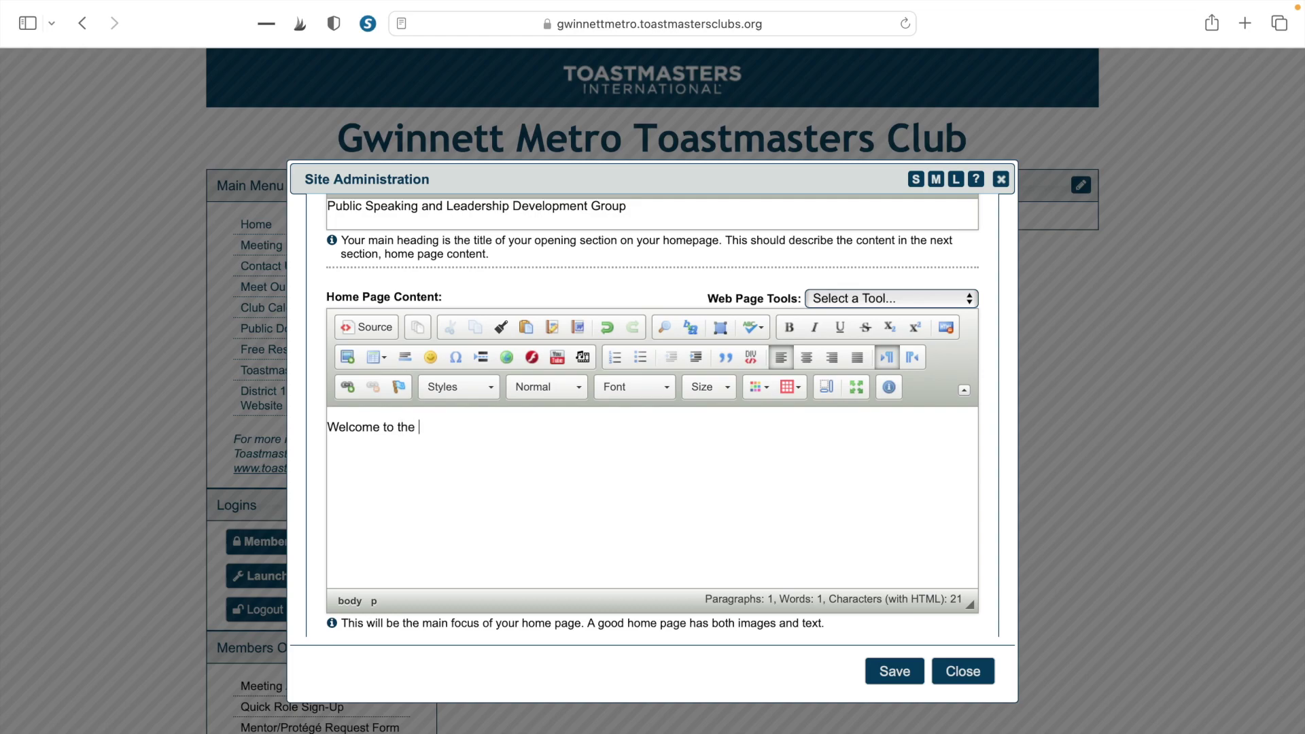
pyautogui.write('Gwinnett Metro Toastmaste')
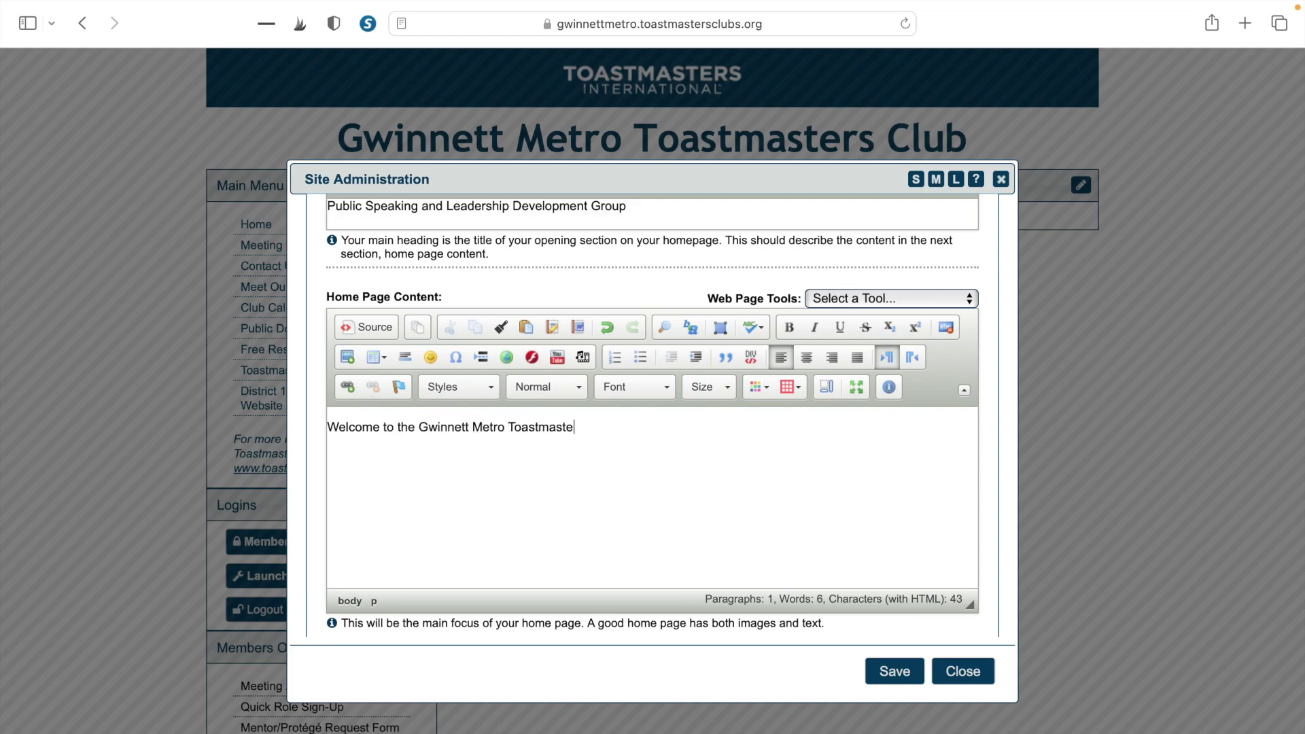
pyautogui.write('rs Club!')
pyautogui.click(894, 672)
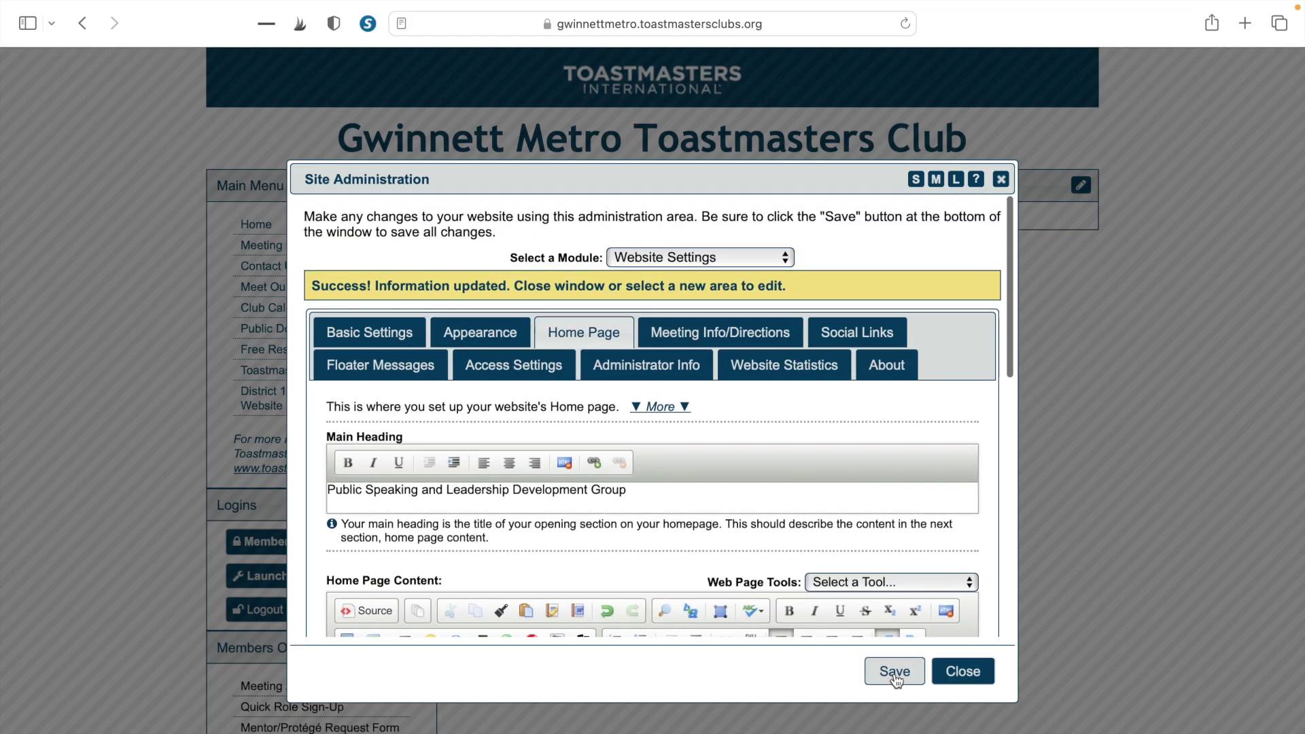
pyautogui.click(962, 671)
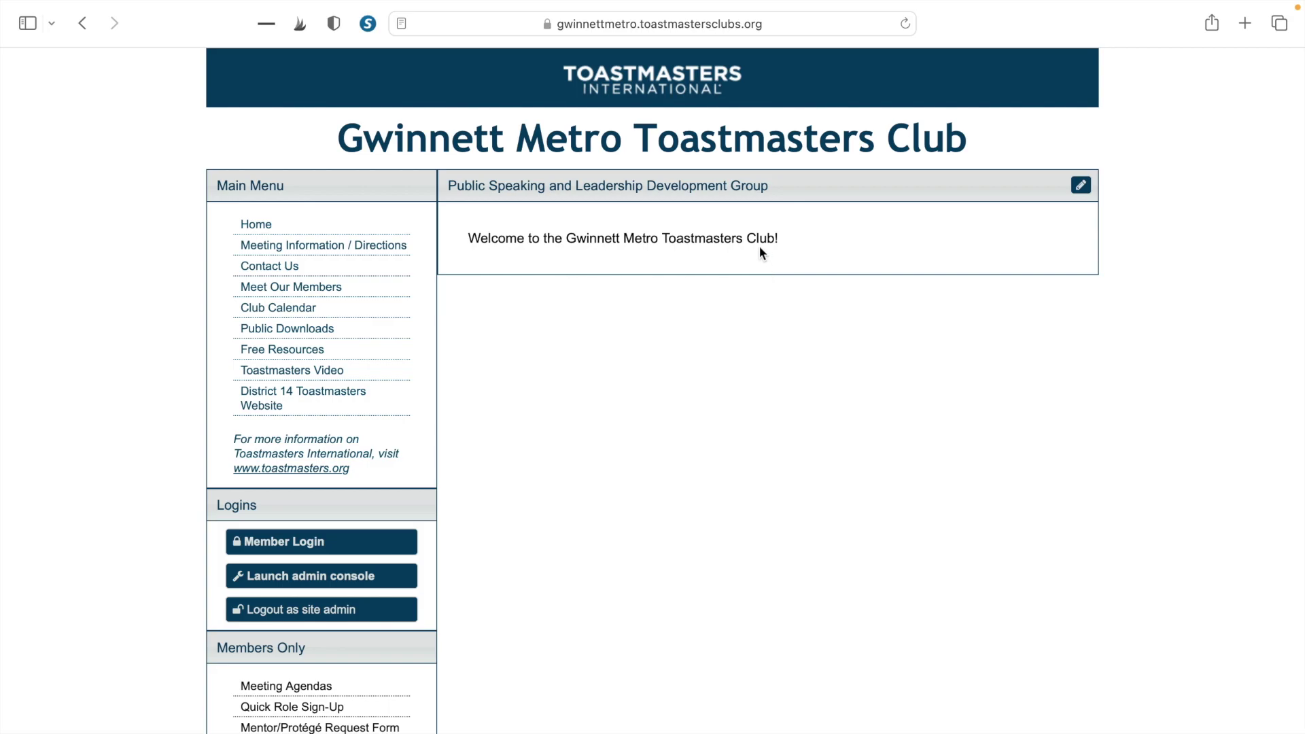
# Step: Reopen the home page settings and set the whole welcome line in the content editor to the Arial font
pyautogui.click(1081, 186)
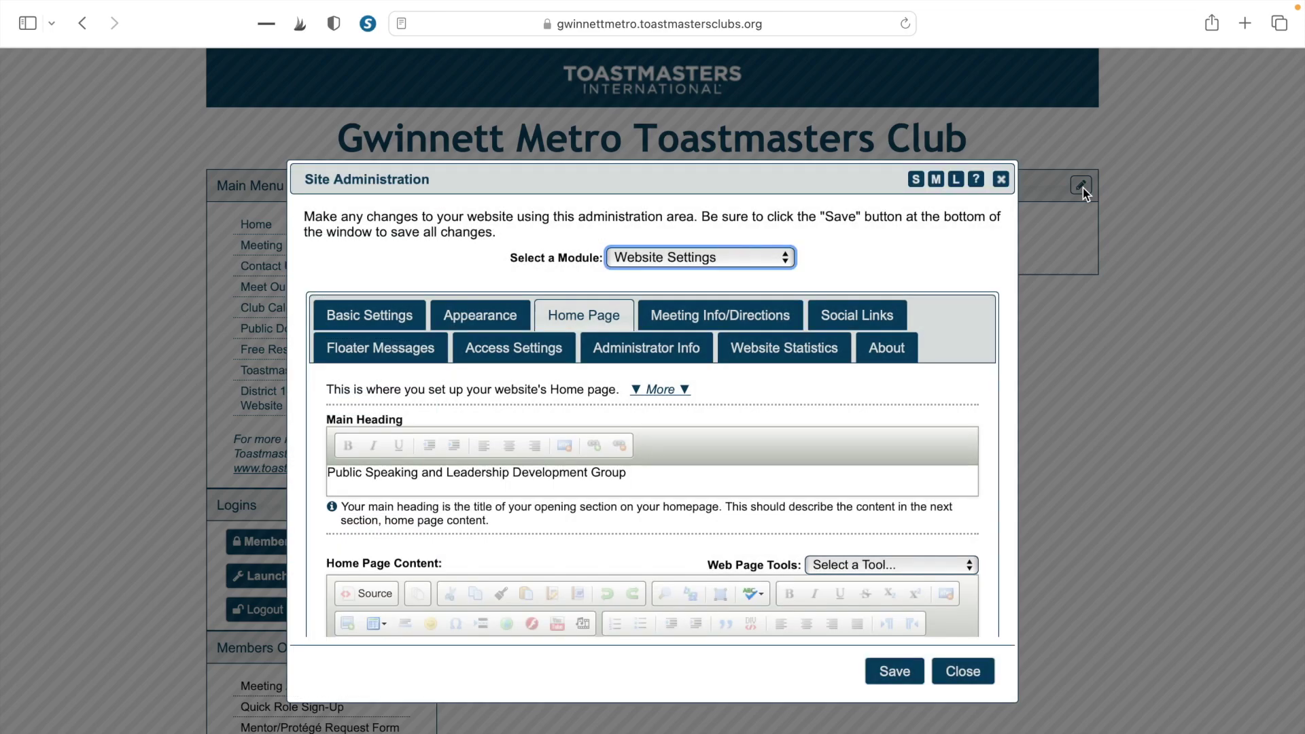
pyautogui.click(642, 484)
pyautogui.scroll(-4, 650, 635)
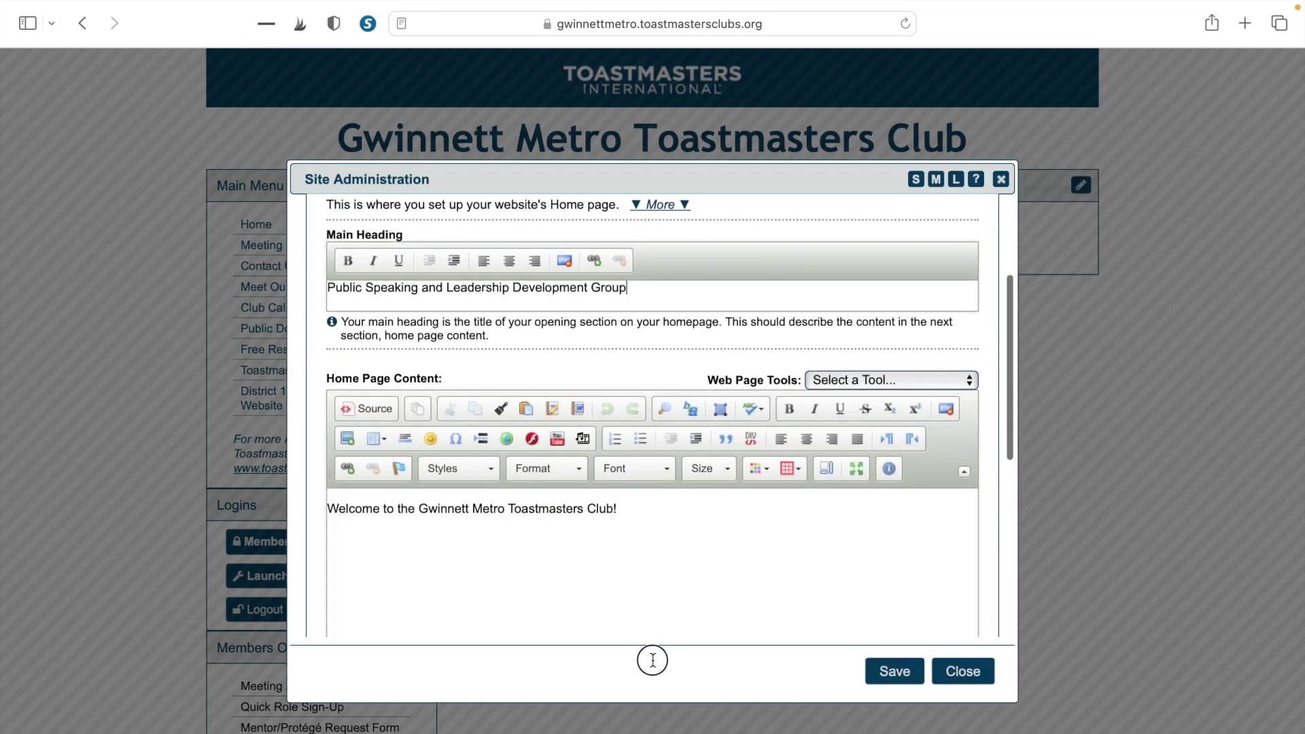
pyautogui.click(618, 446)
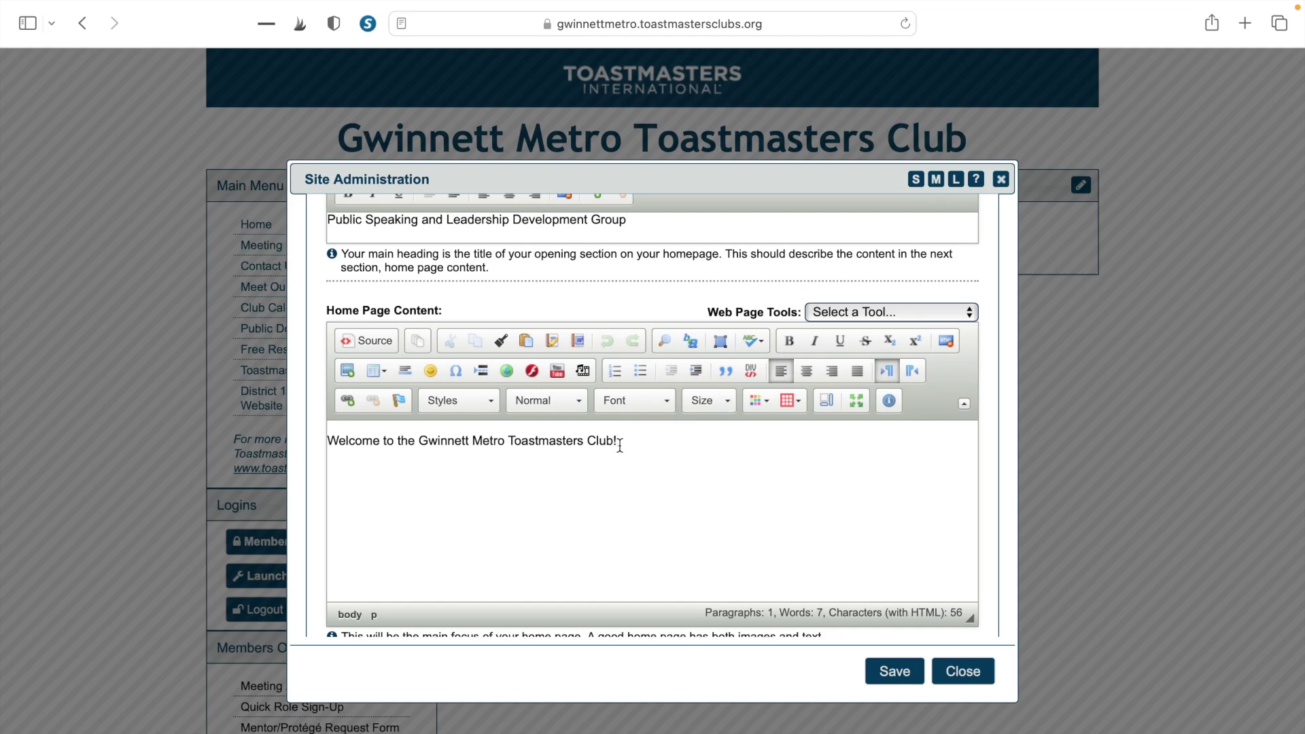
pyautogui.moveTo(618, 443); pyautogui.dragTo(332, 436)
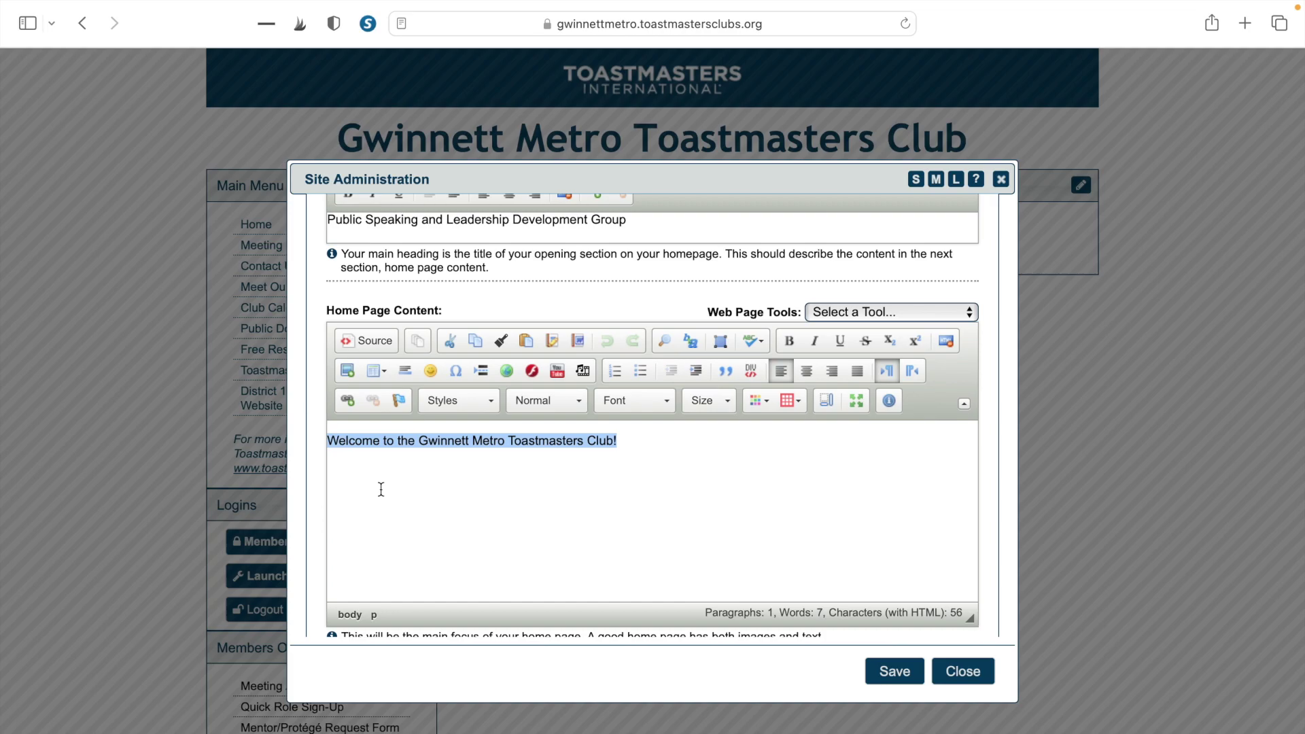
pyautogui.click(644, 406)
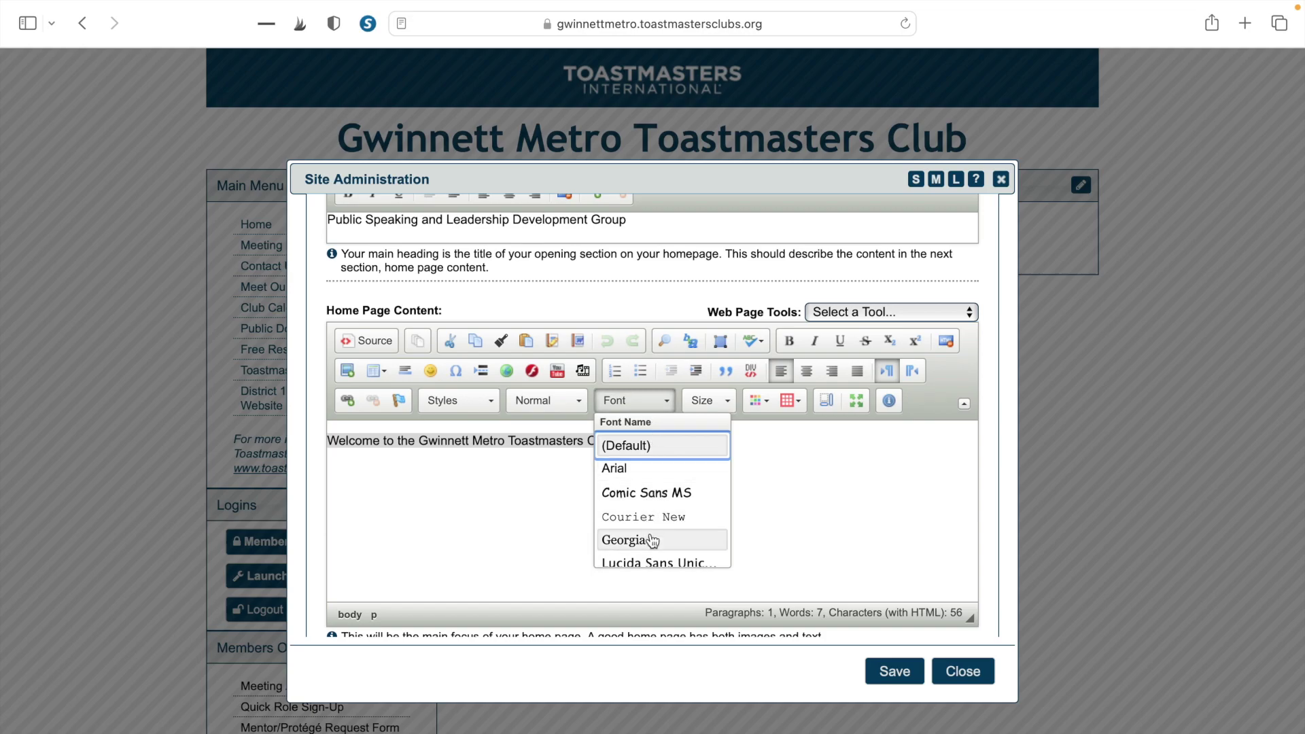
pyautogui.click(632, 470)
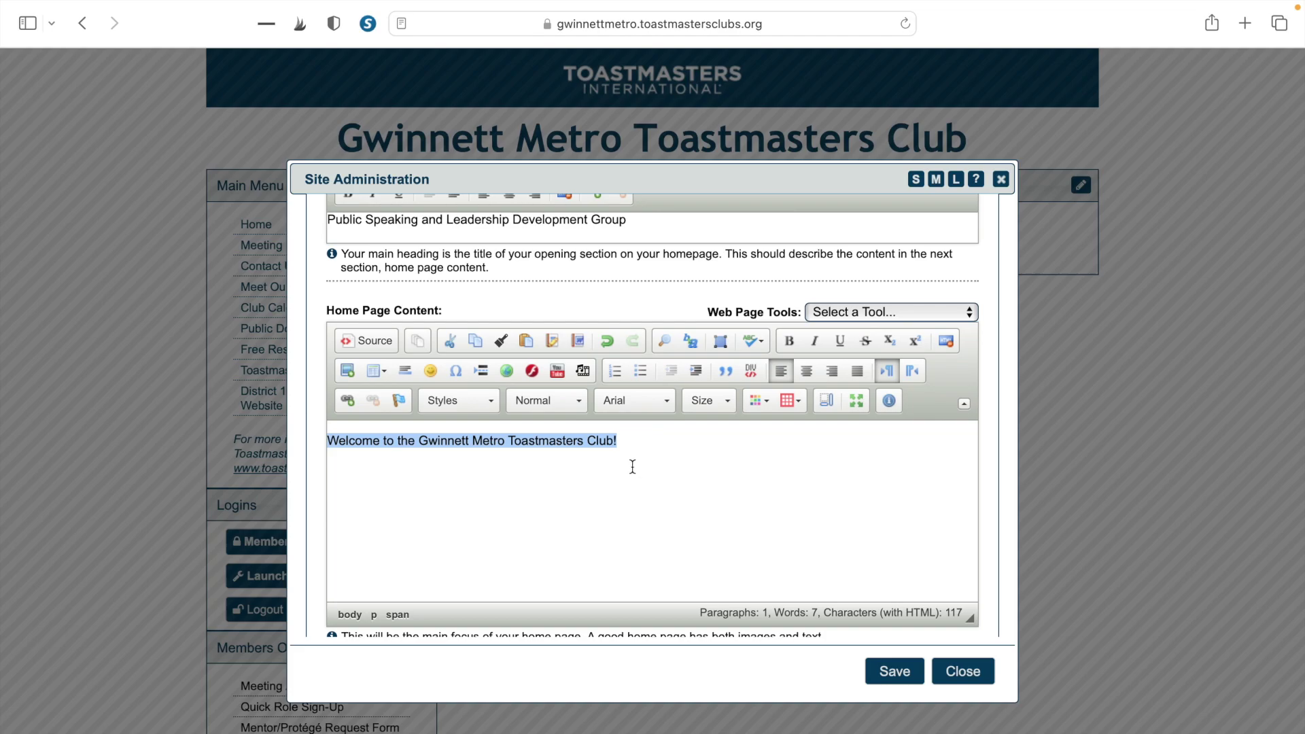
# Step: Set the welcome line's font size to 28
pyautogui.click(724, 403)
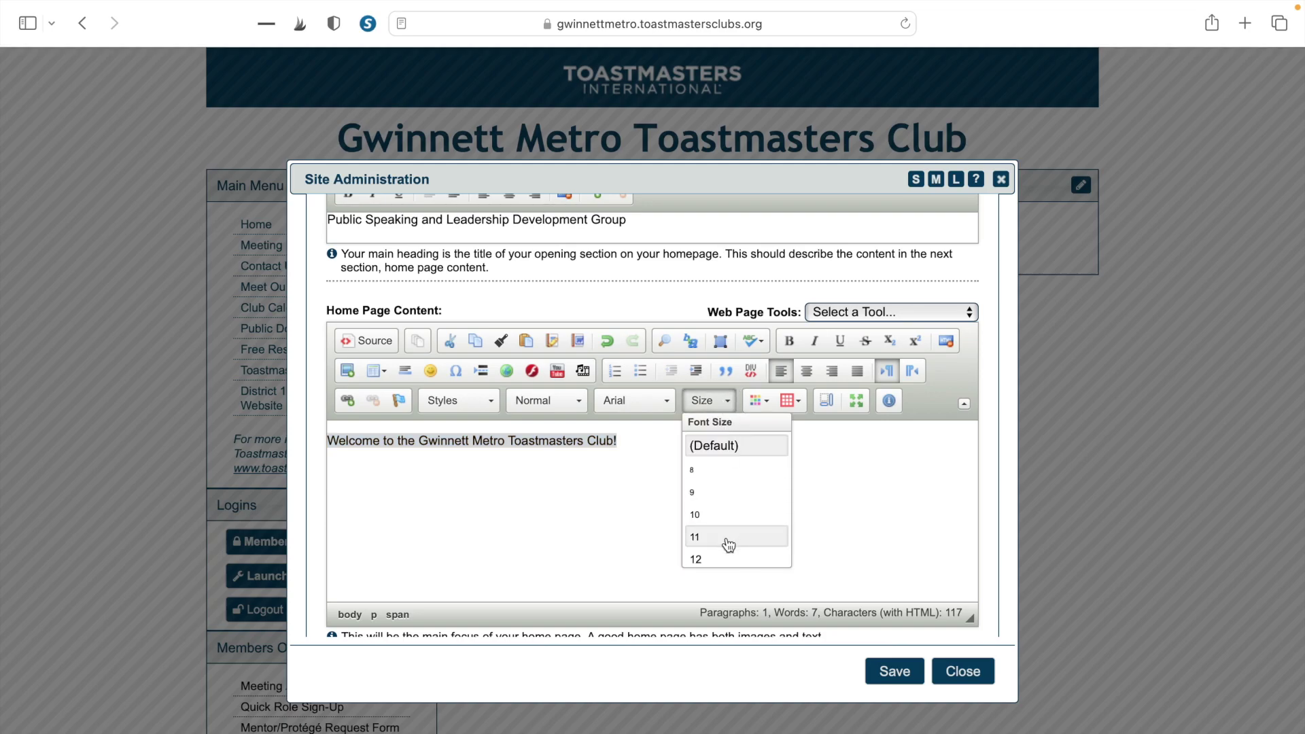
pyautogui.click(727, 536)
pyautogui.scroll(-5, 728, 536)
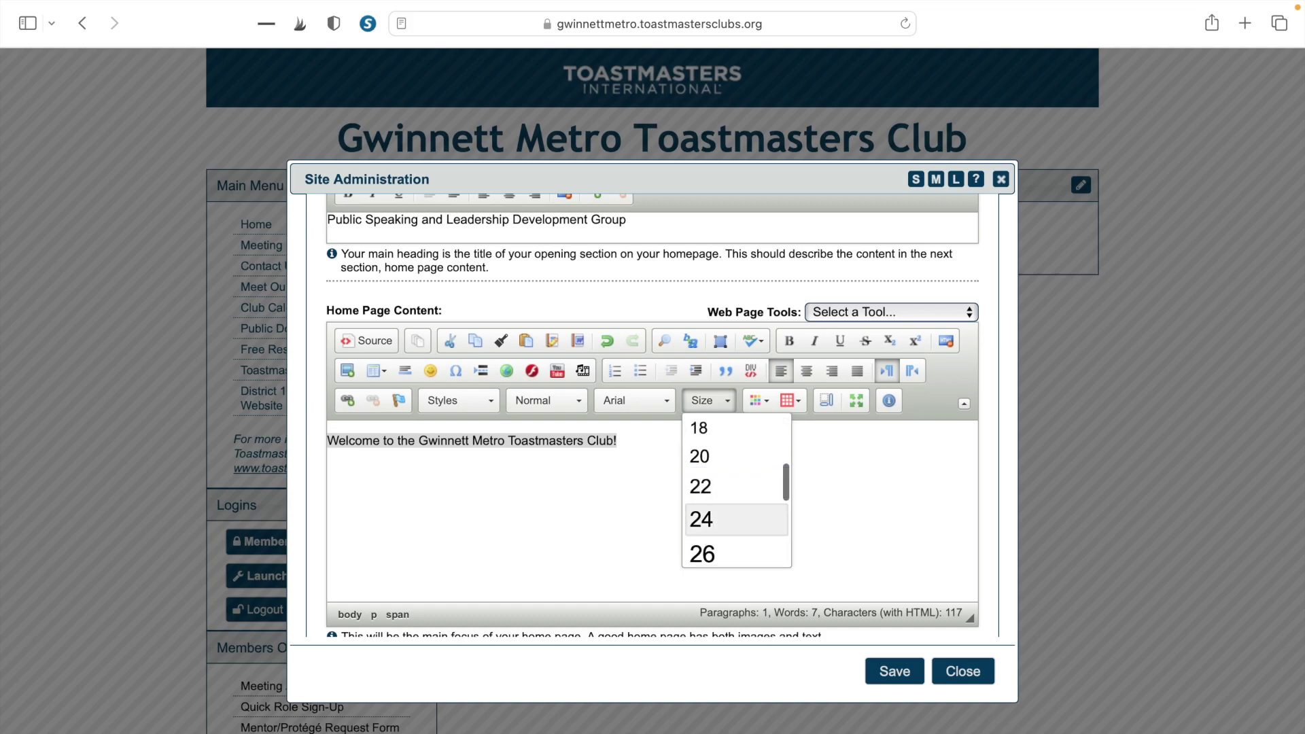
pyautogui.scroll(-3, 728, 540)
pyautogui.click(729, 494)
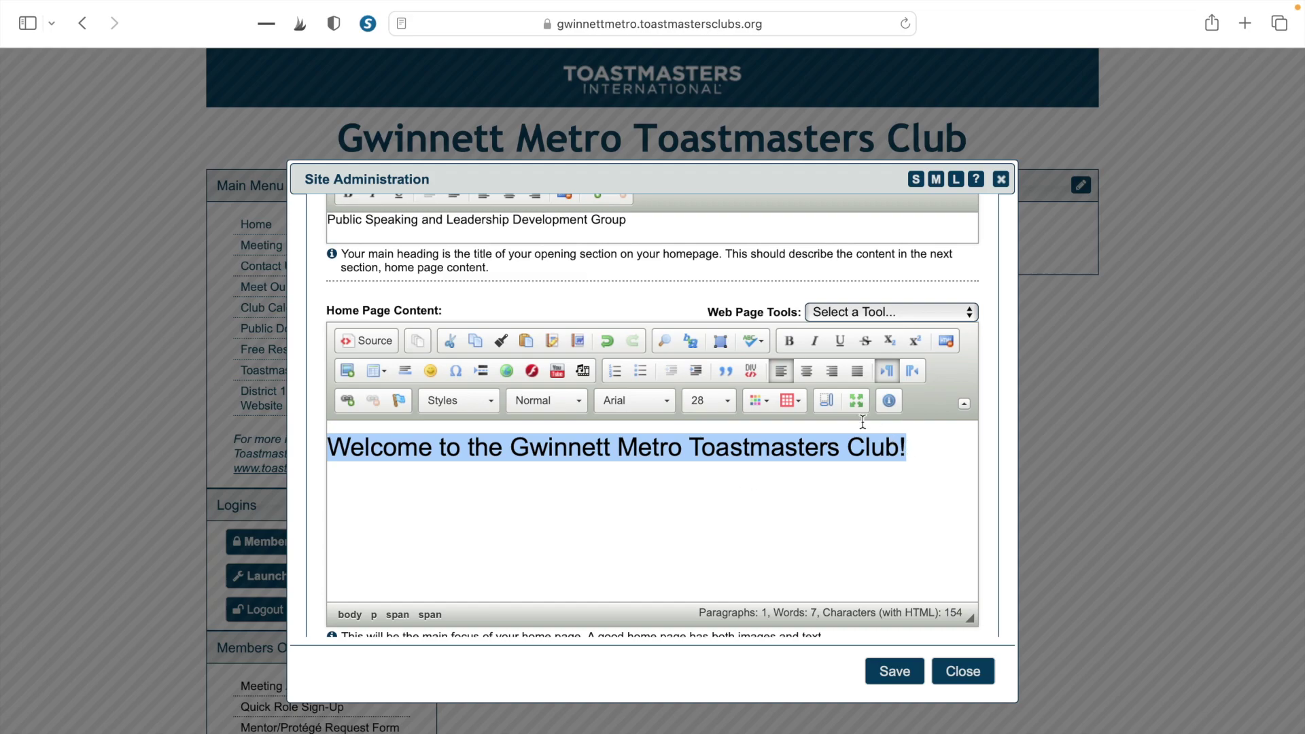
# Step: Center the welcome line and make it bold, then save the home page content and close the settings
pyautogui.click(809, 373)
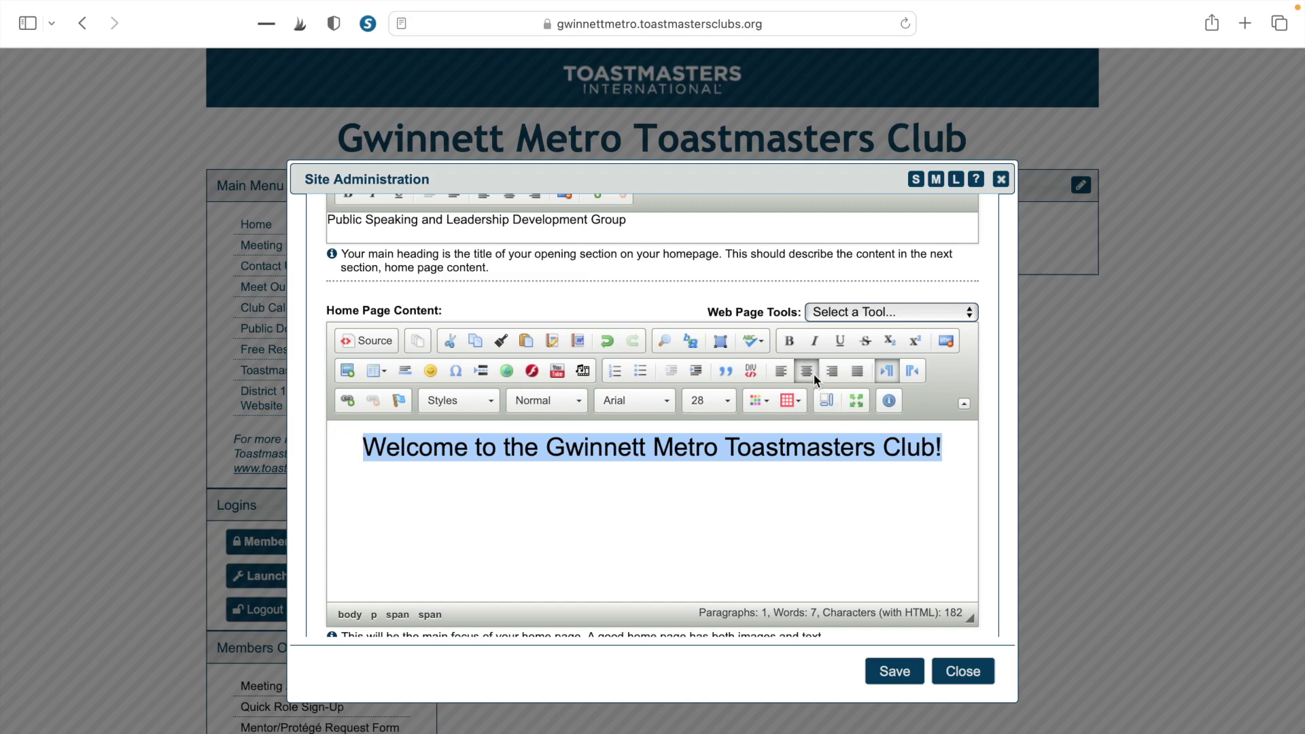
pyautogui.click(791, 346)
pyautogui.click(802, 370)
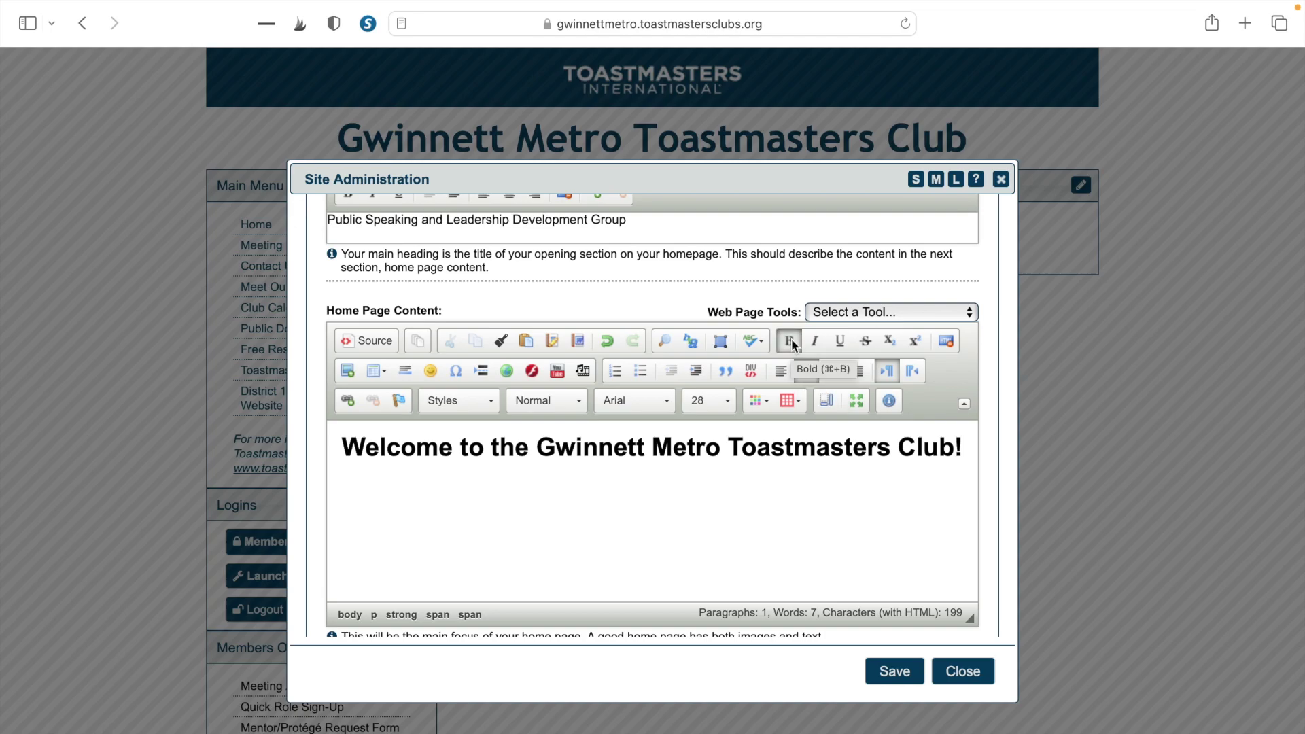
pyautogui.click(881, 669)
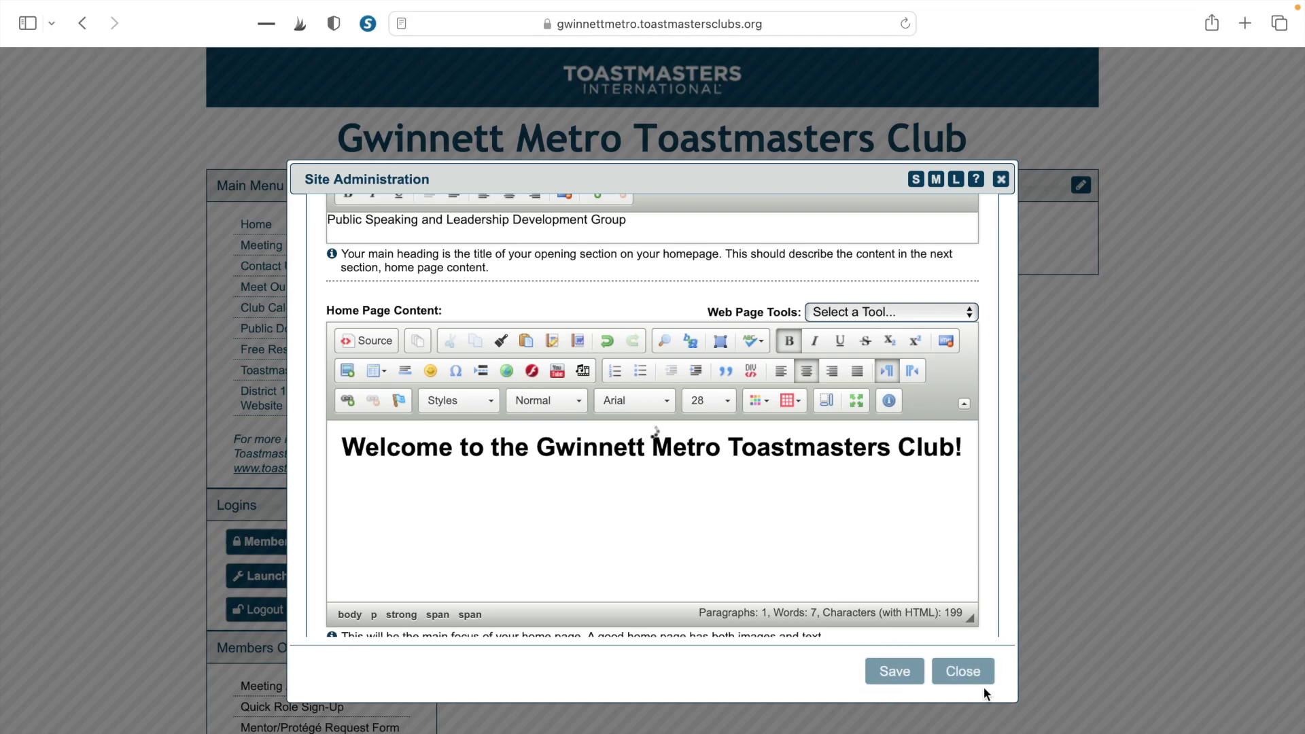
pyautogui.click(980, 682)
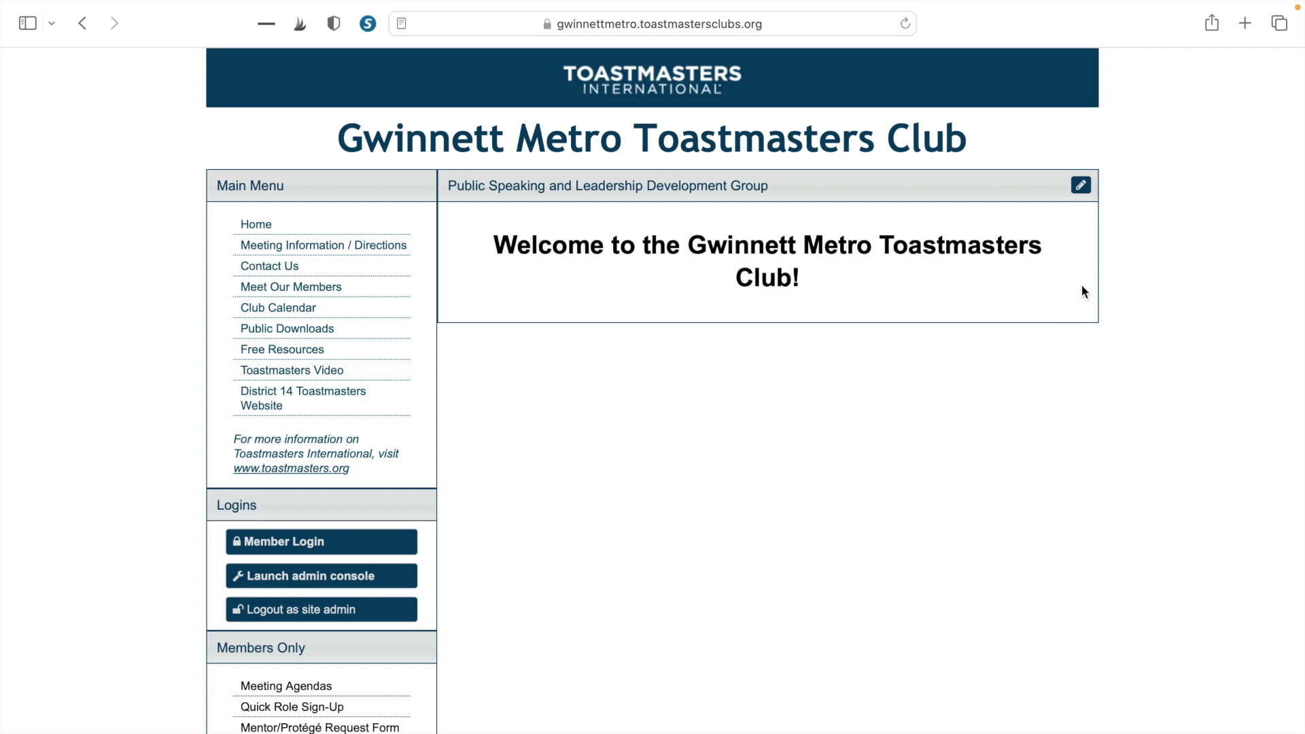
# Step: Reopen the home page settings and color the whole welcome line dark red using a custom text color
pyautogui.click(1080, 185)
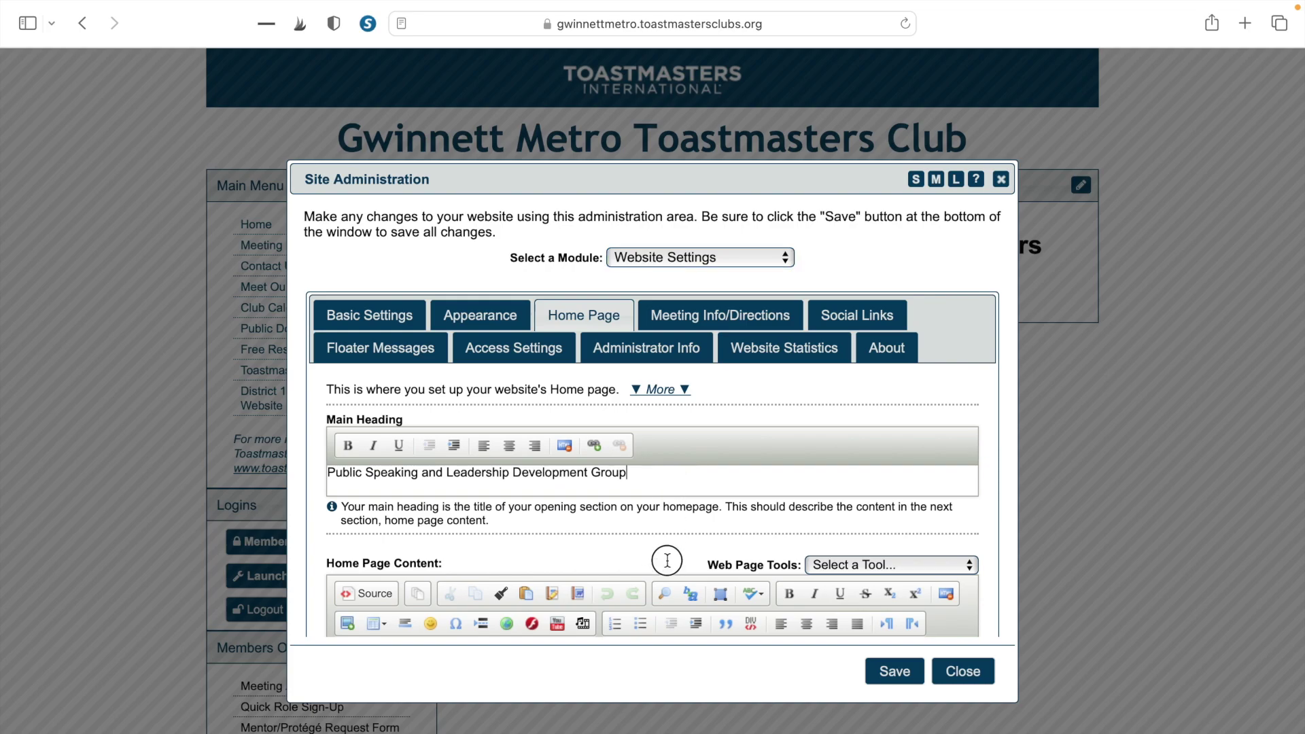
pyautogui.scroll(-5, 667, 611)
pyautogui.click(961, 478)
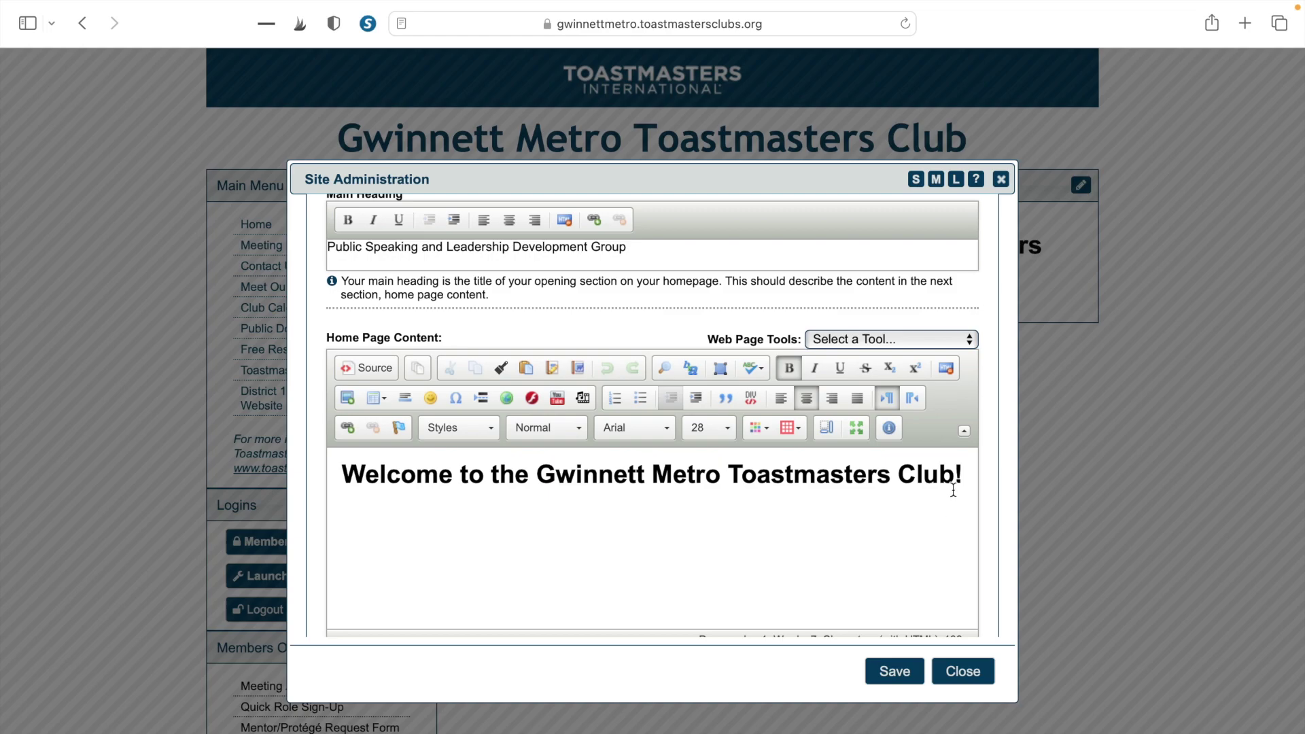
pyautogui.moveTo(962, 473); pyautogui.dragTo(325, 460)
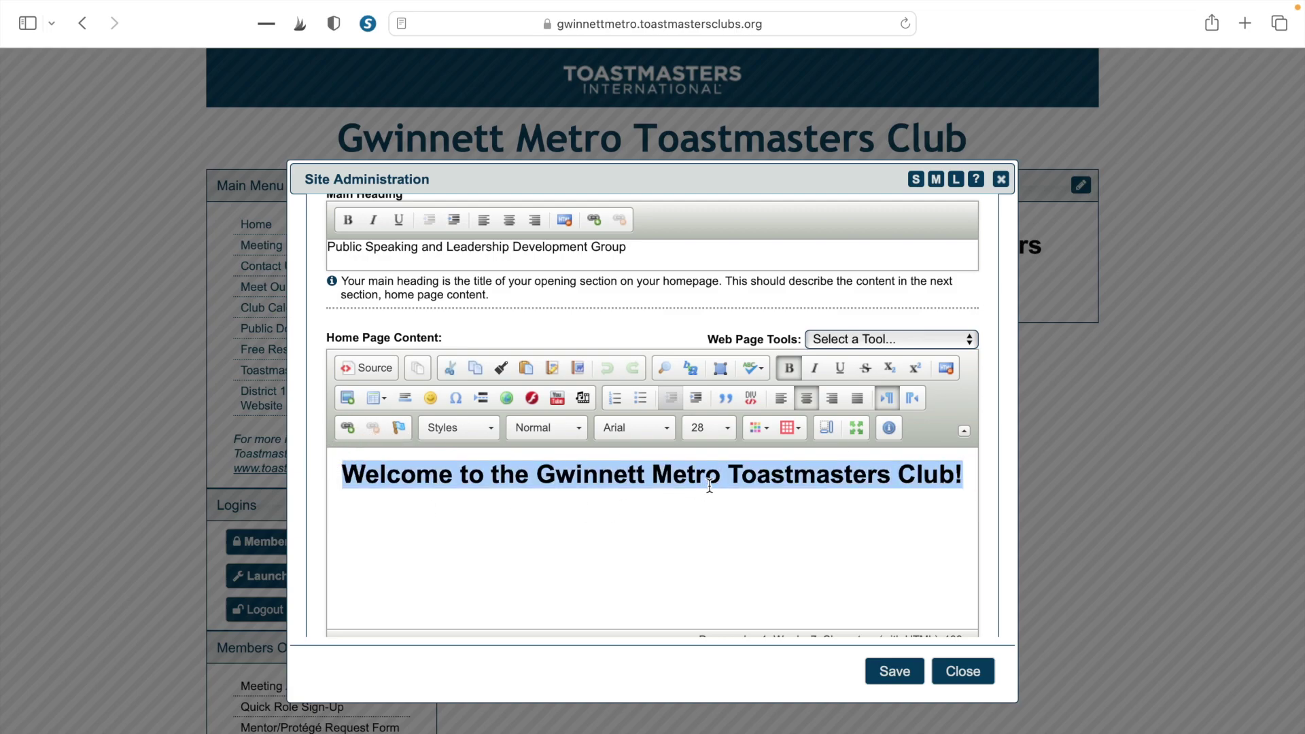
pyautogui.click(765, 427)
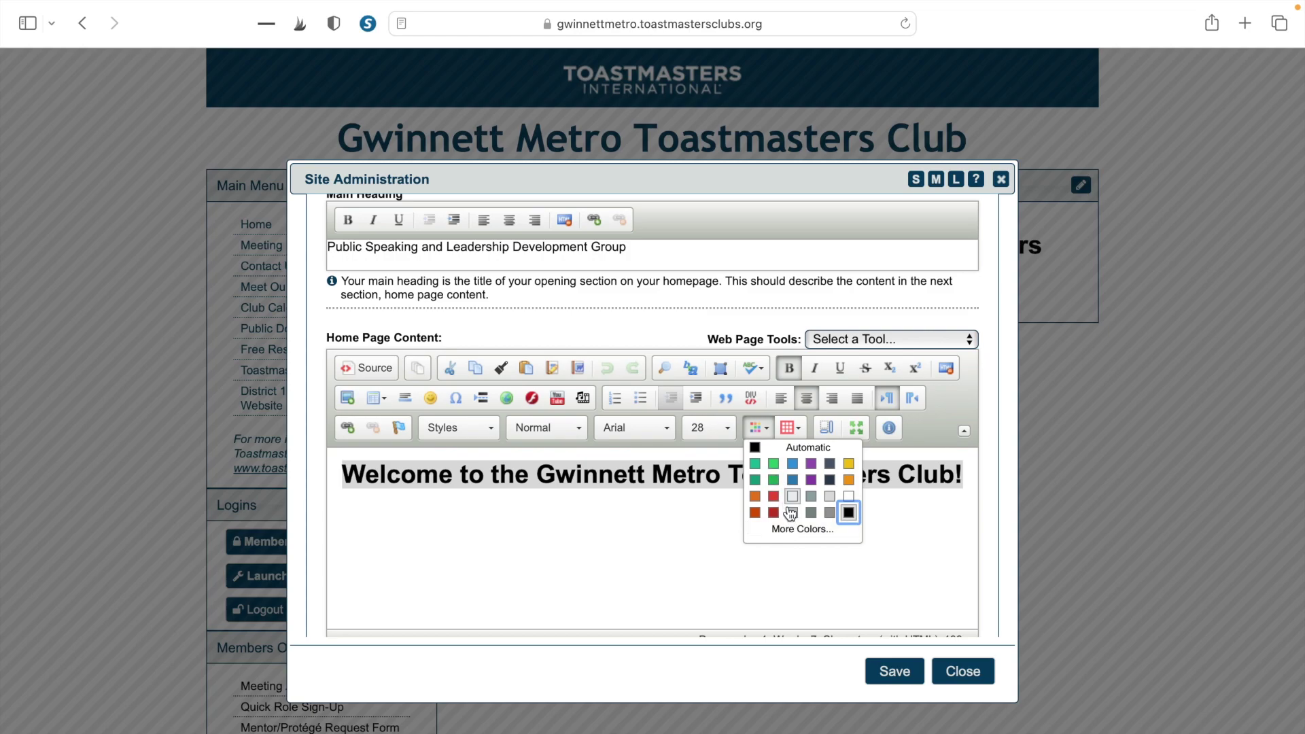
pyautogui.click(795, 530)
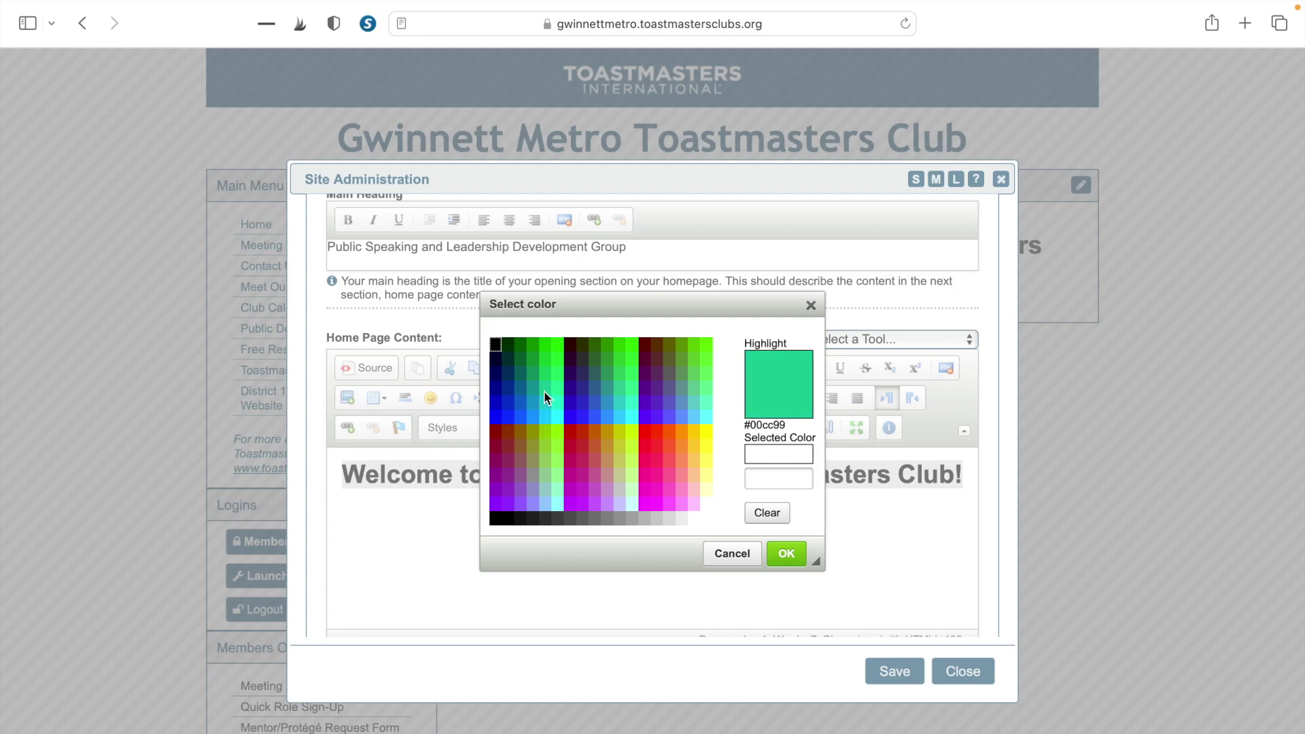
pyautogui.click(497, 431)
pyautogui.click(787, 555)
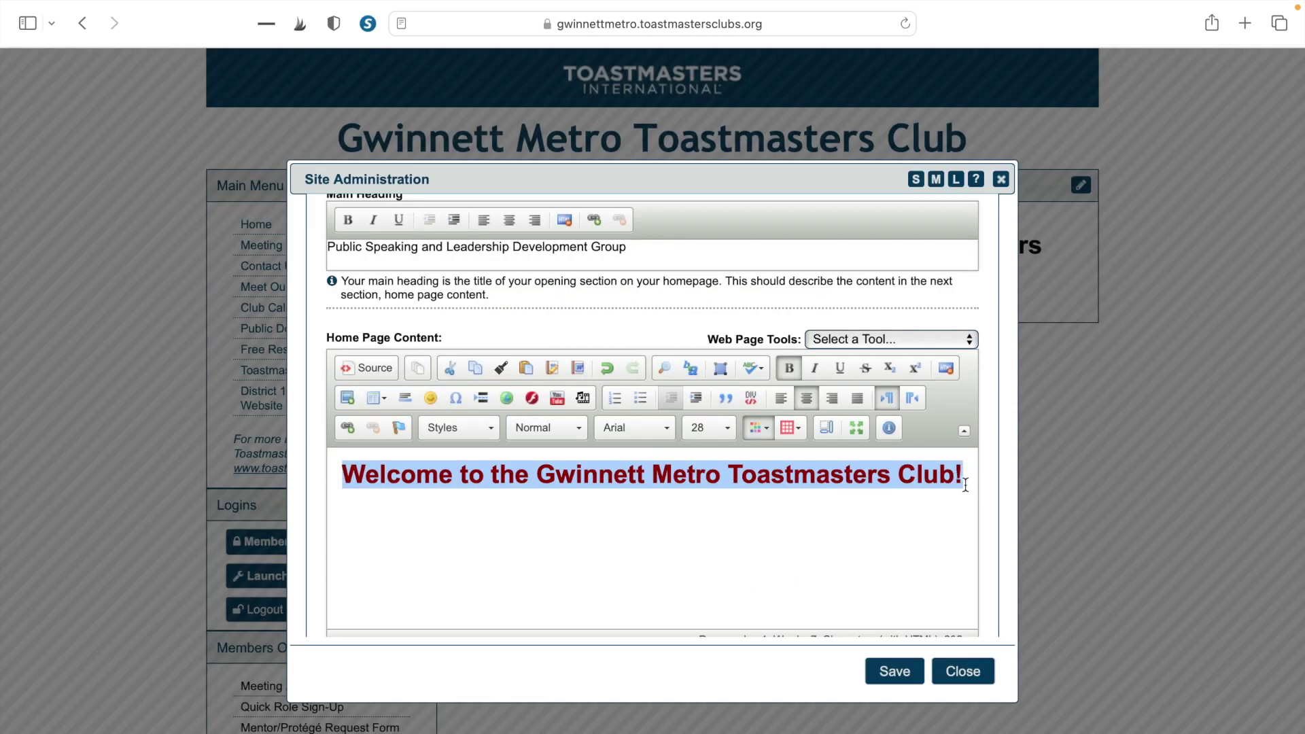
pyautogui.click(965, 485)
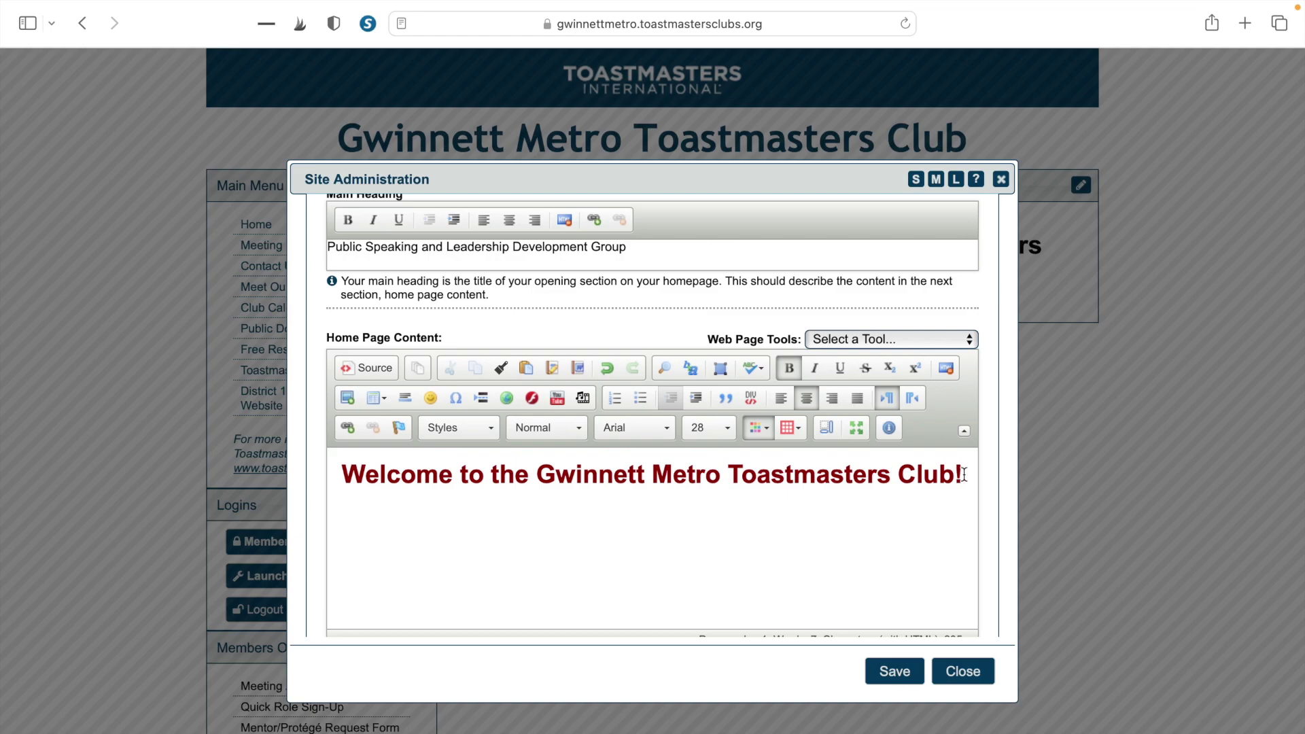
# Step: Color the words "to the" in the welcome line black and save the home page content
pyautogui.moveTo(963, 474); pyautogui.dragTo(329, 458)
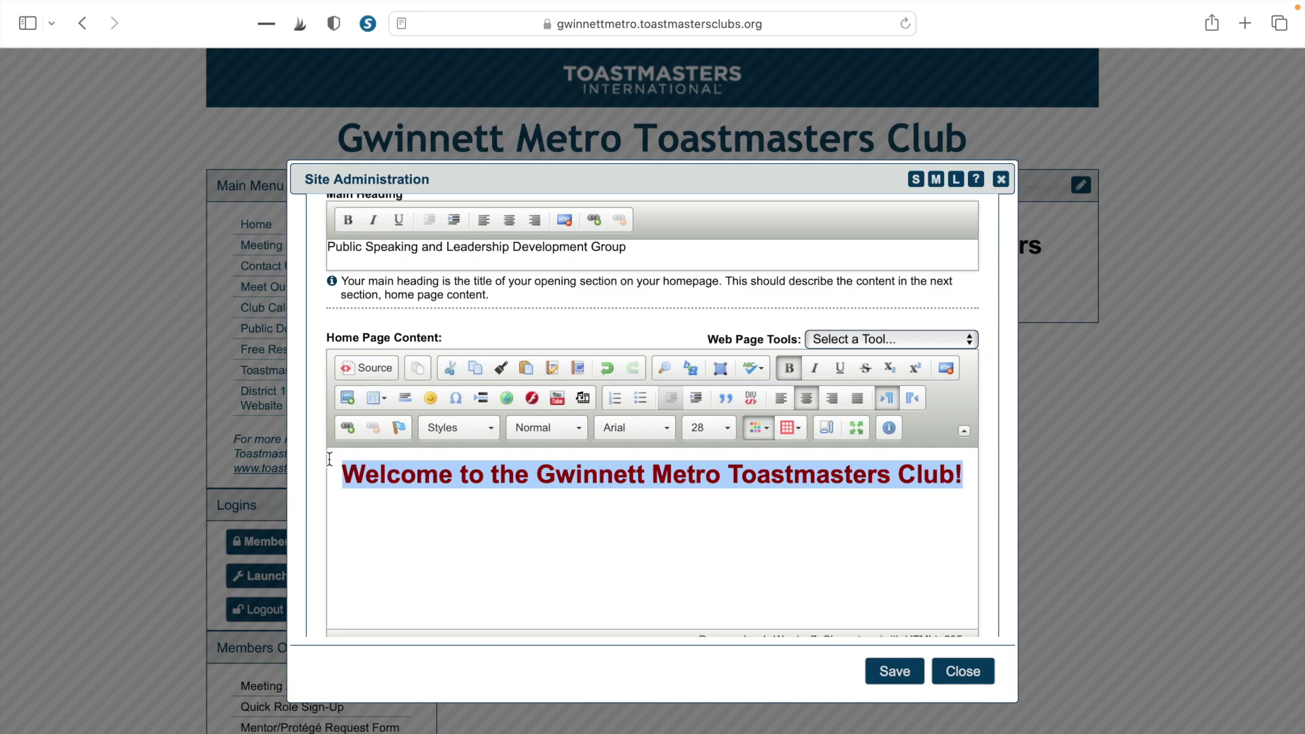
pyautogui.click(471, 479)
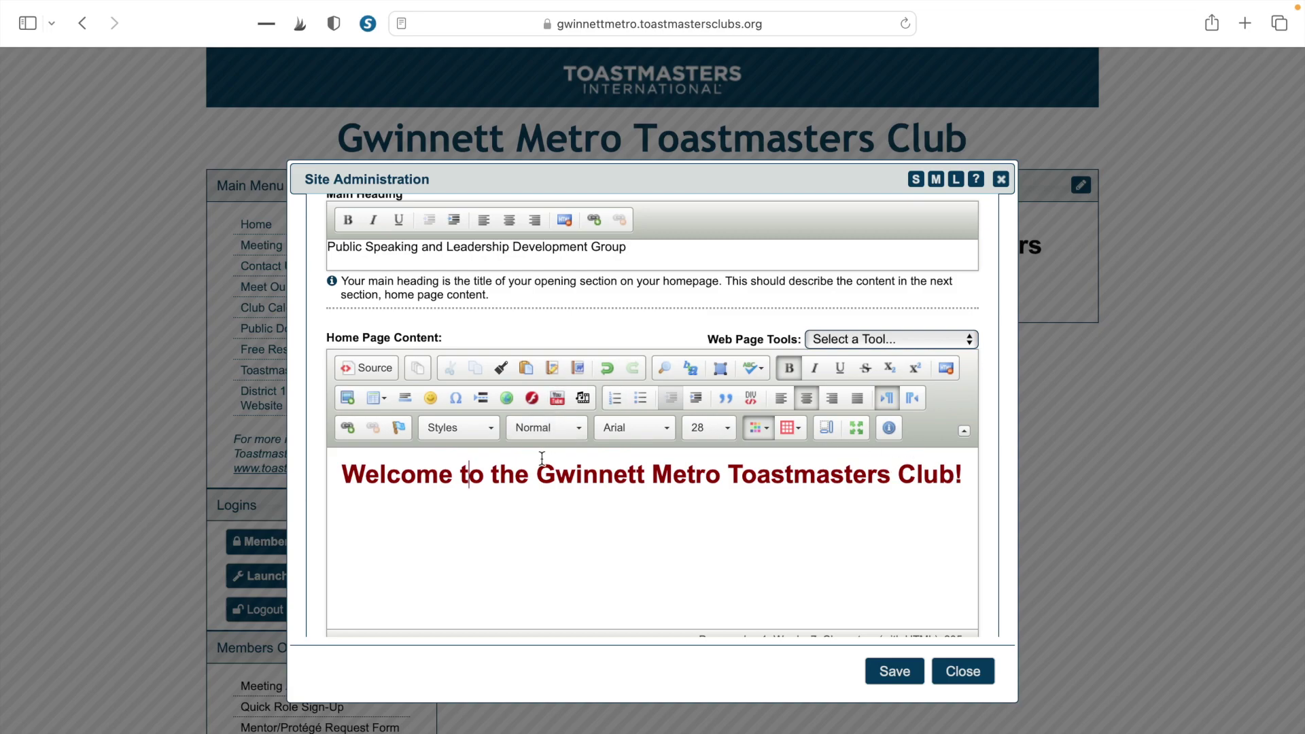
pyautogui.moveTo(458, 475); pyautogui.dragTo(528, 477)
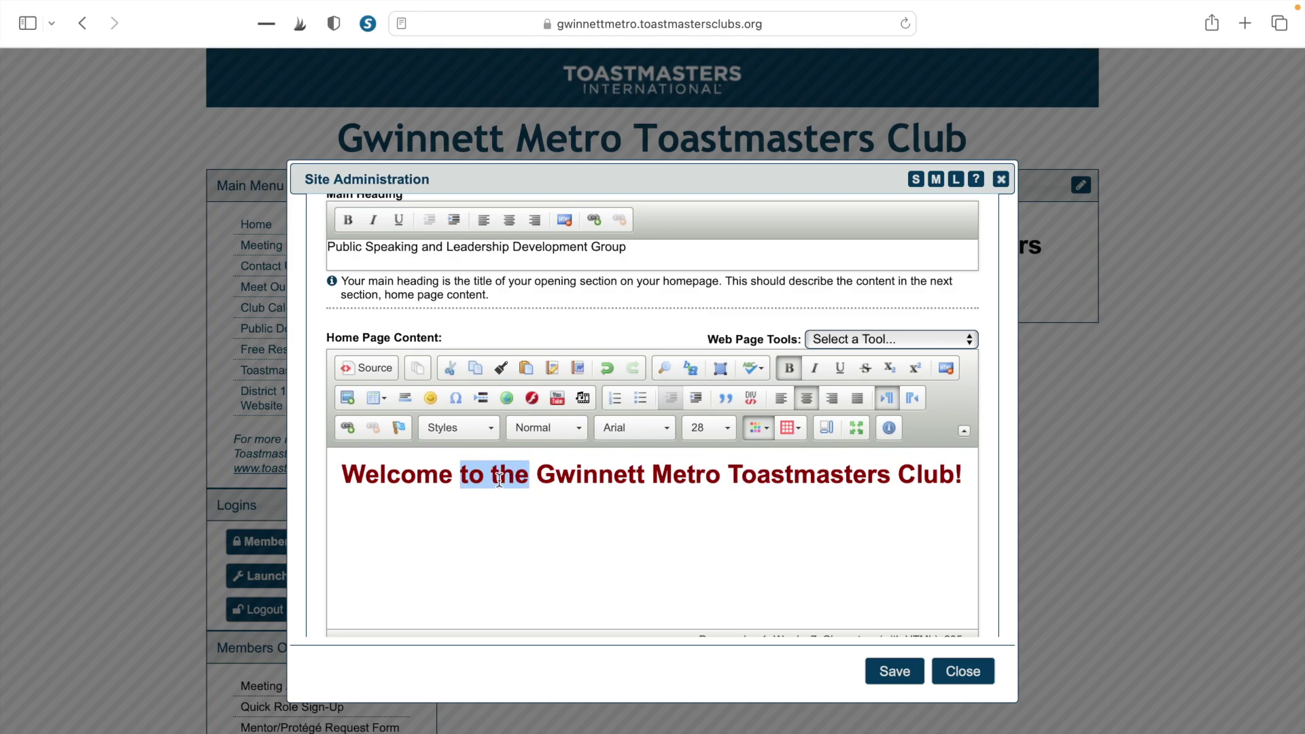
pyautogui.click(765, 430)
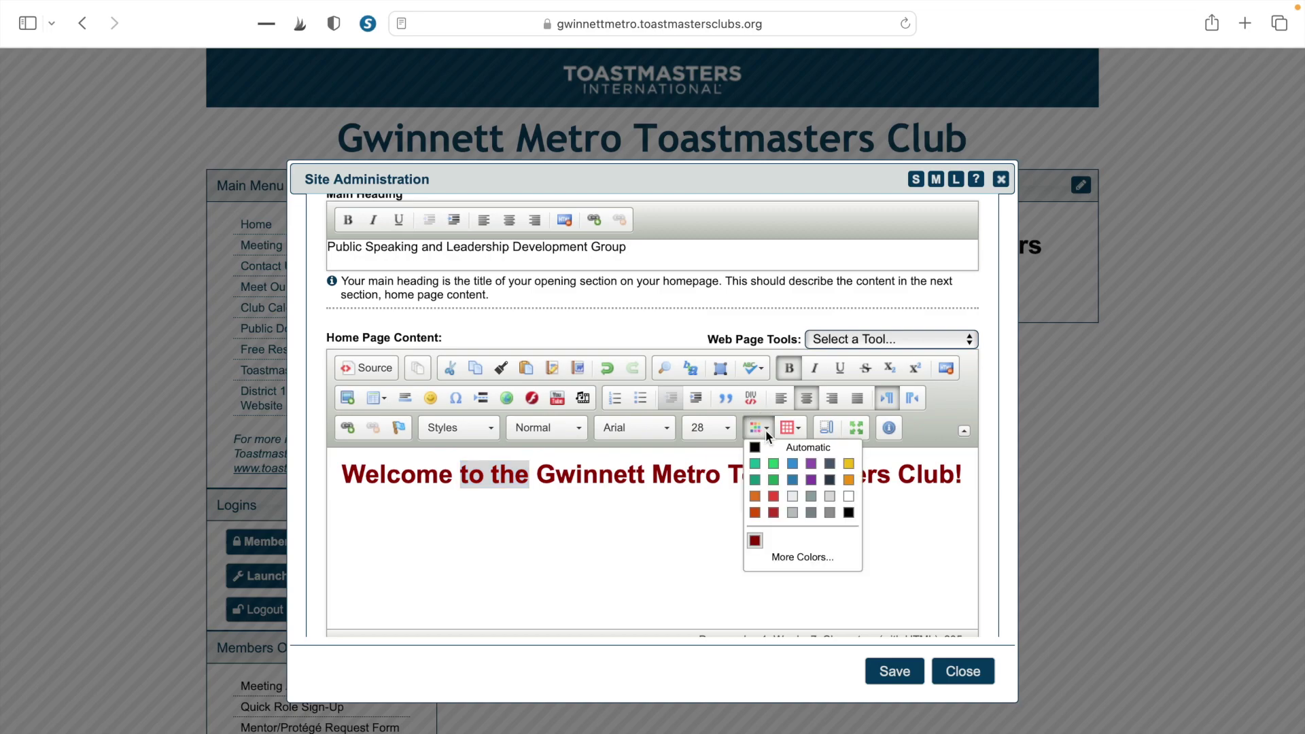
pyautogui.click(851, 515)
pyautogui.click(964, 503)
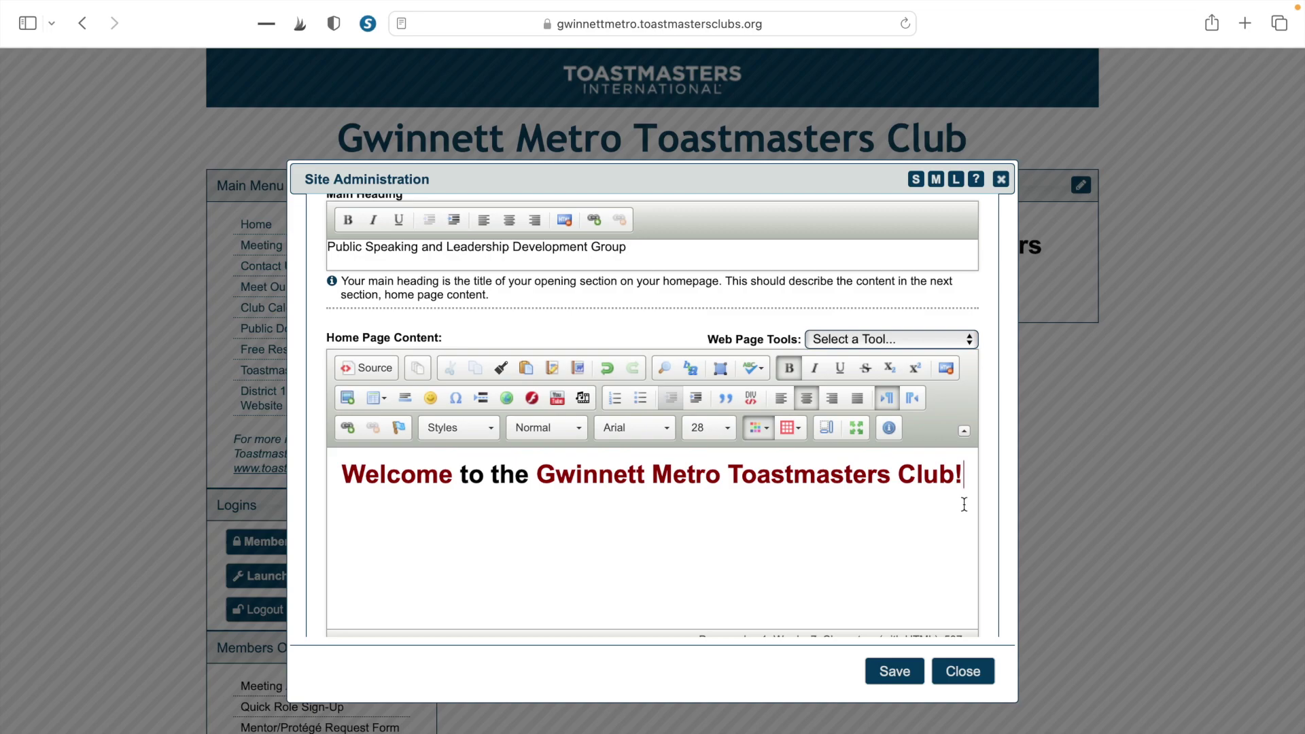
pyautogui.moveTo(962, 475); pyautogui.dragTo(542, 480)
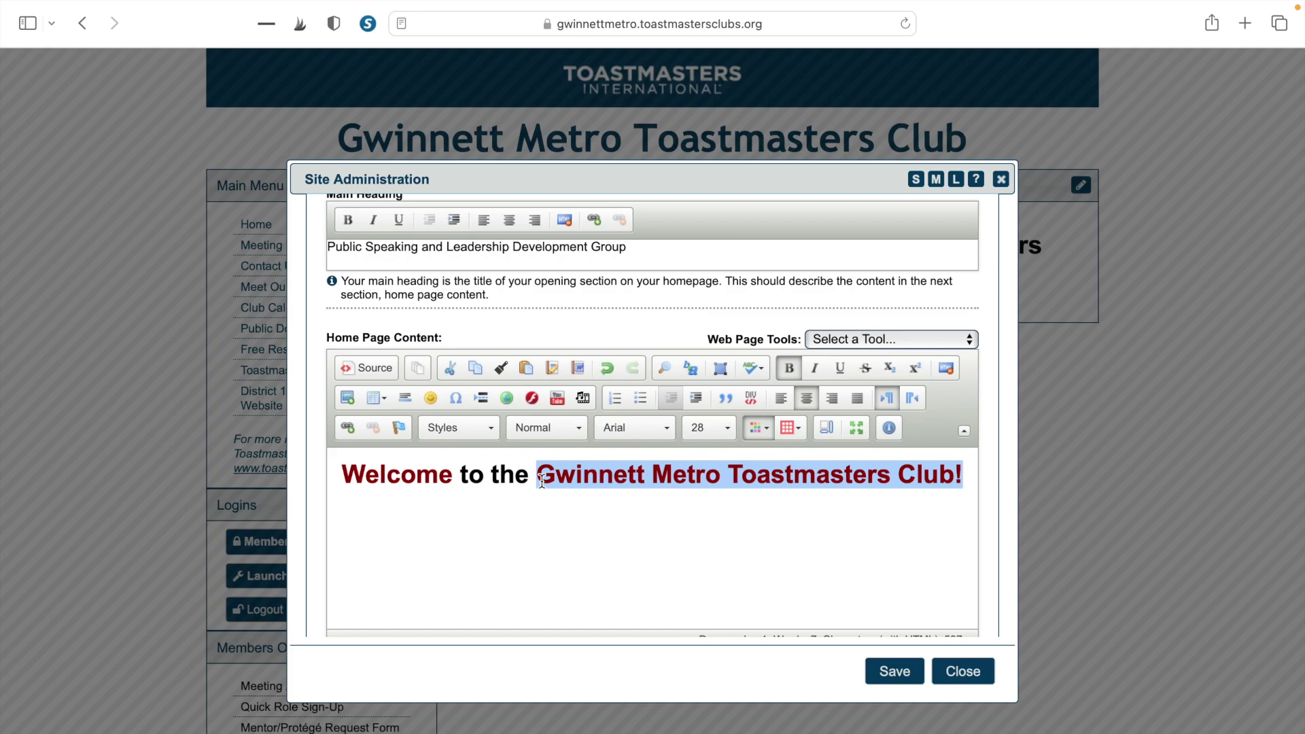
pyautogui.click(964, 472)
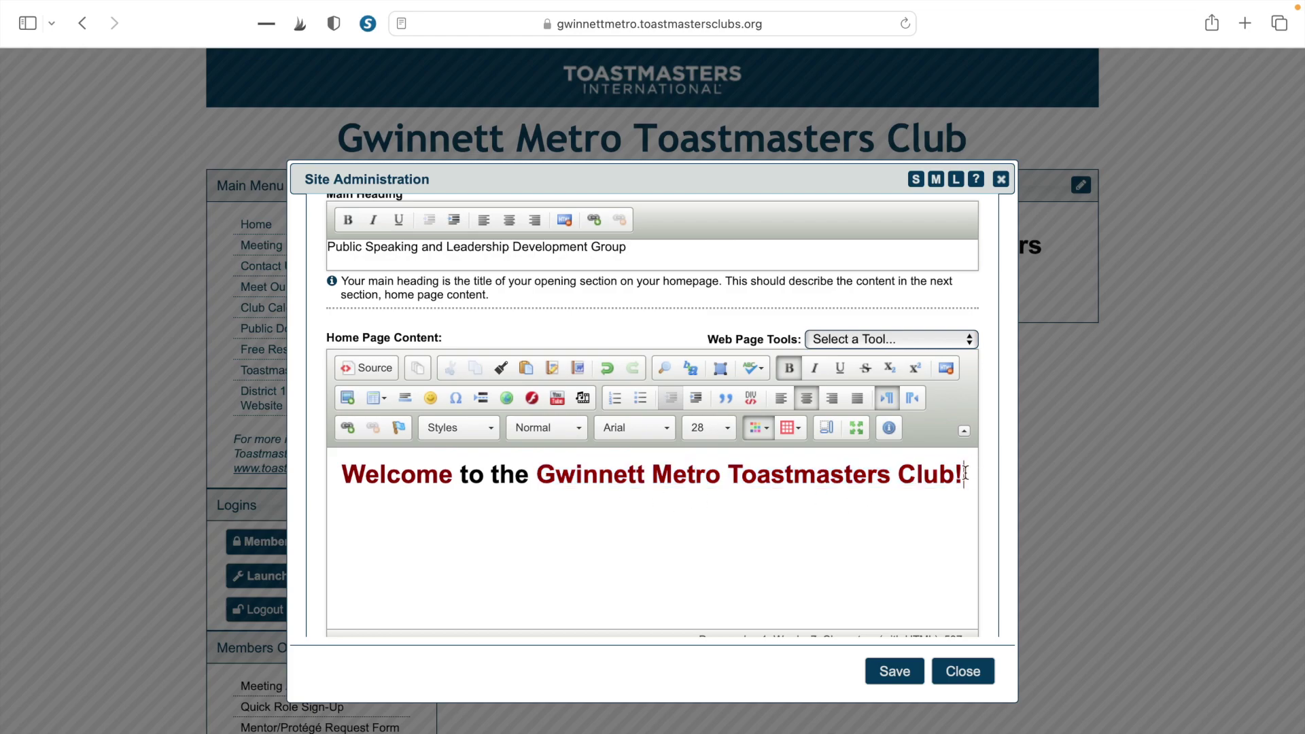
pyautogui.click(909, 672)
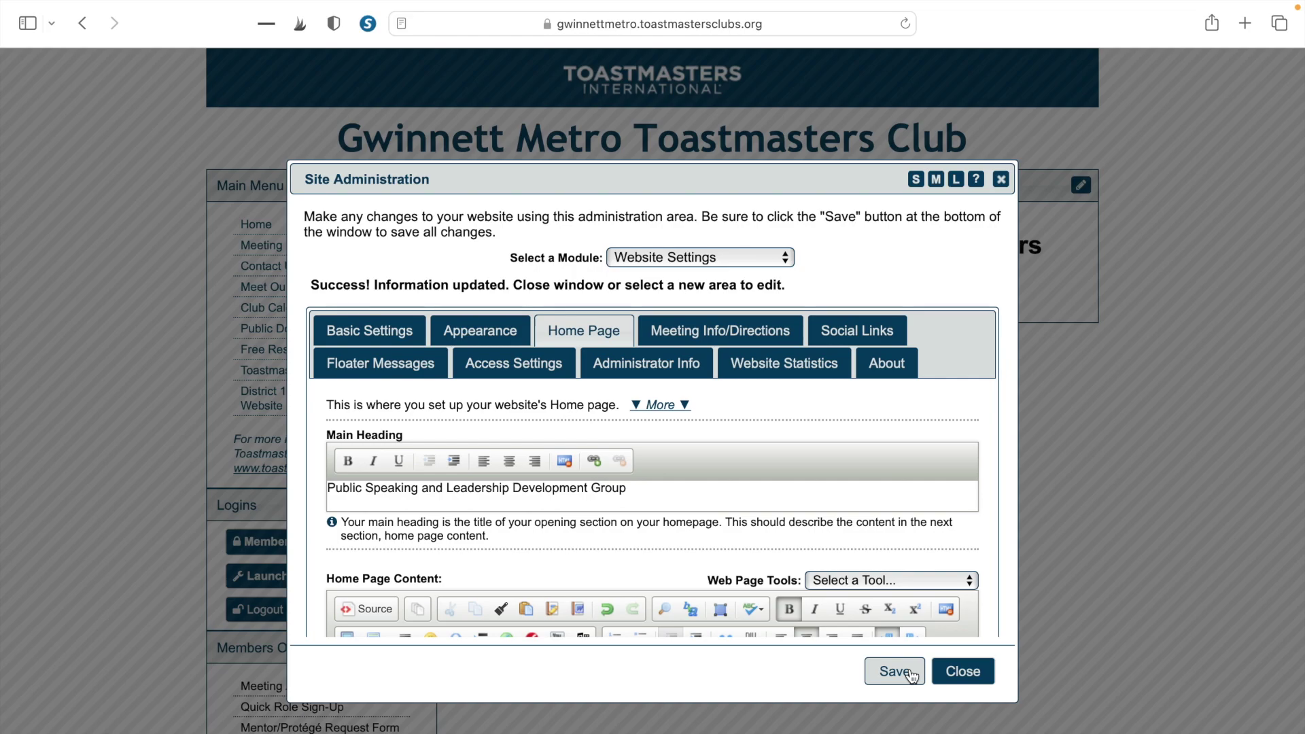
# Step: Add a line below the welcome message and upload the "2 Paths for 2022 Flyer 2-13-2022" image to the server
pyautogui.scroll(-6, 955, 348)
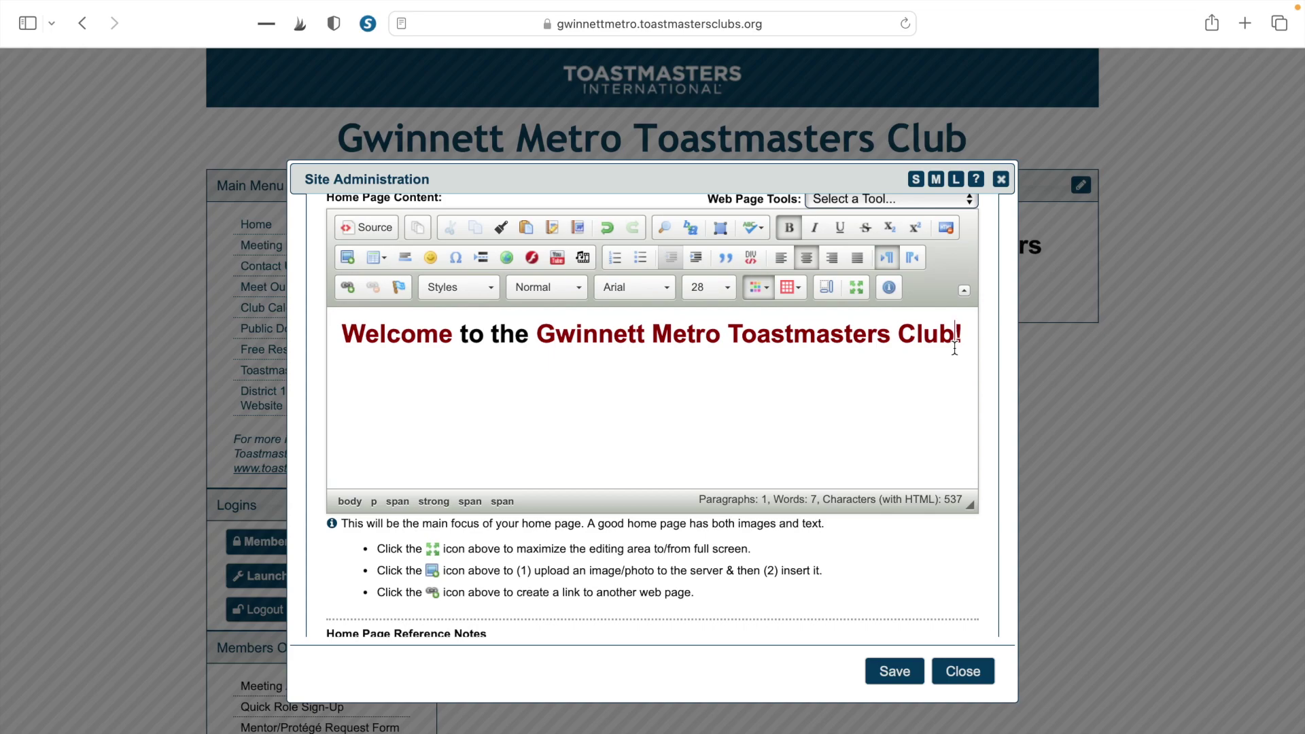
pyautogui.click(966, 335)
pyautogui.press('Return')
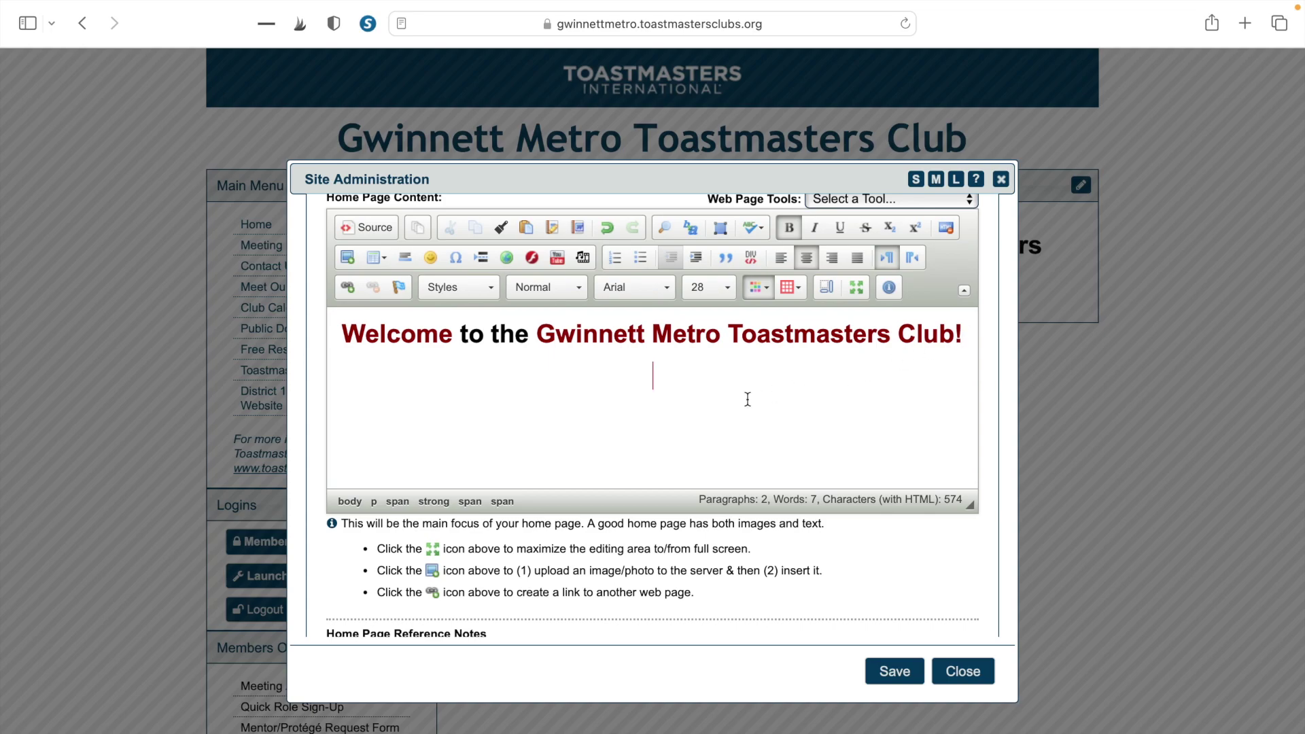
pyautogui.click(347, 258)
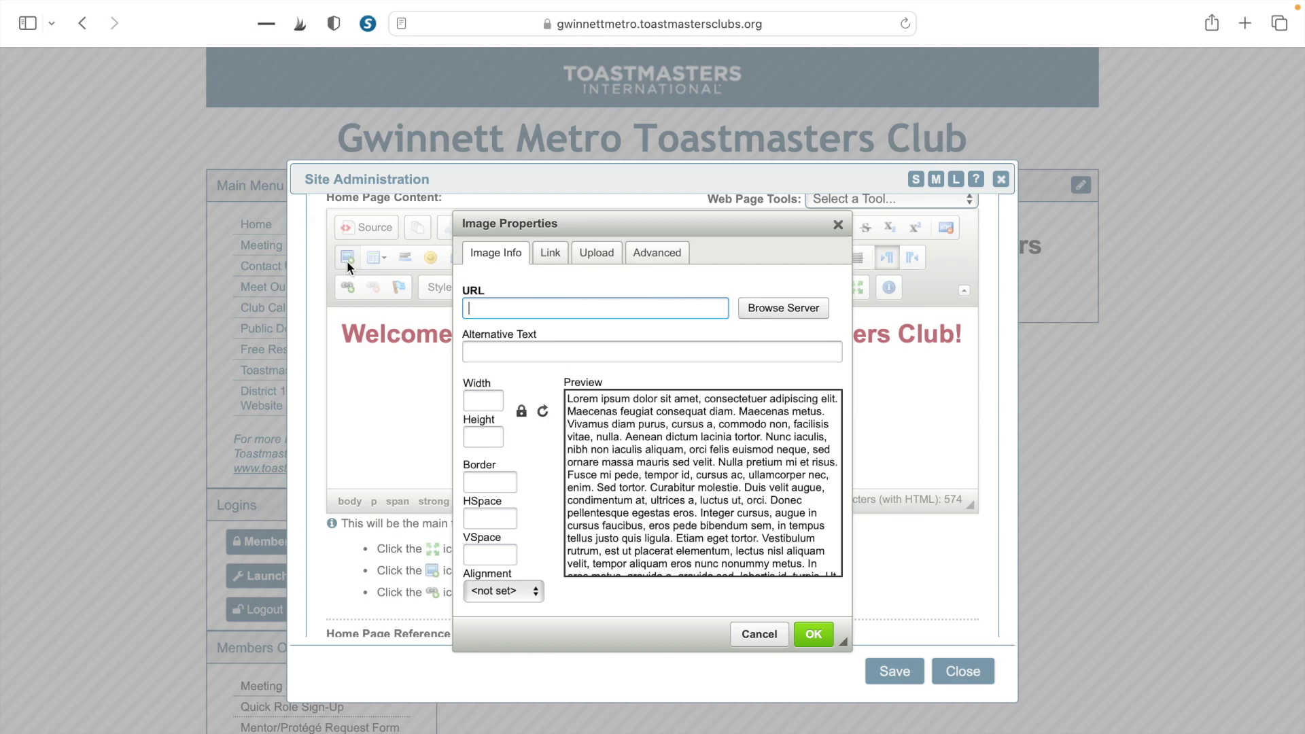
pyautogui.click(599, 252)
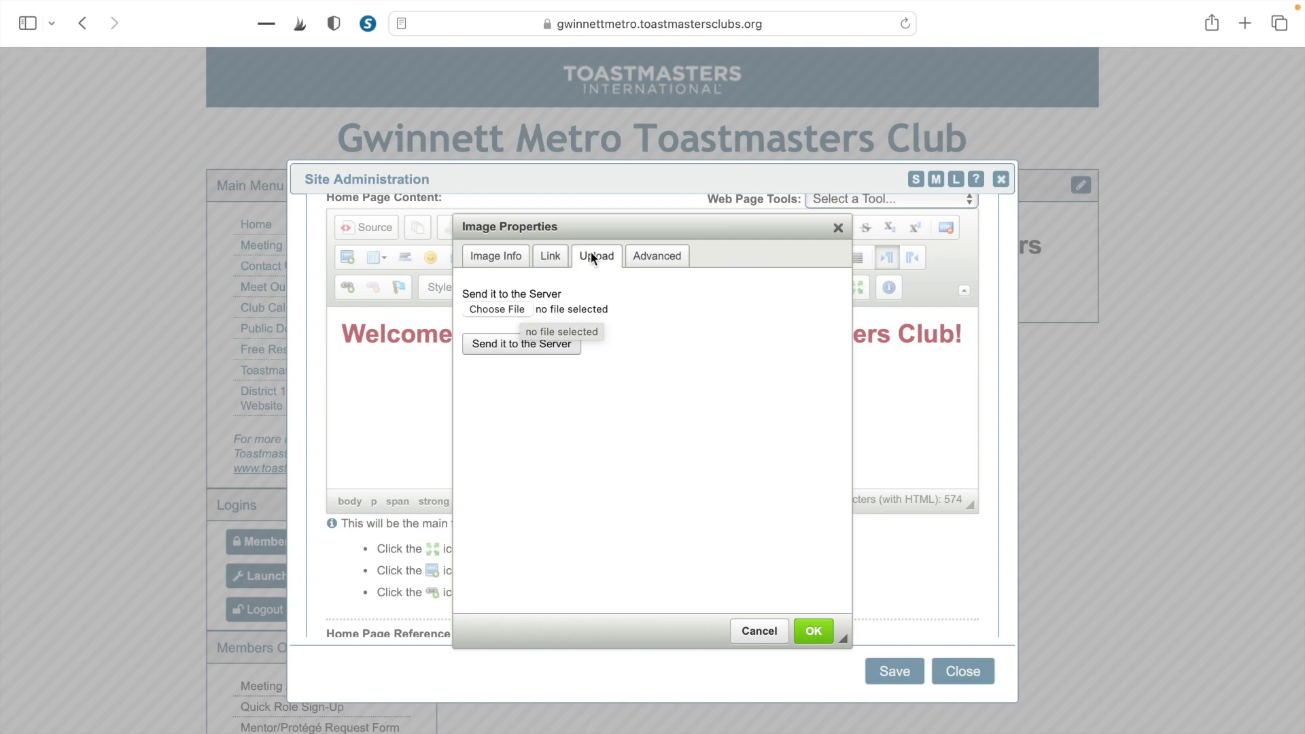
pyautogui.click(514, 310)
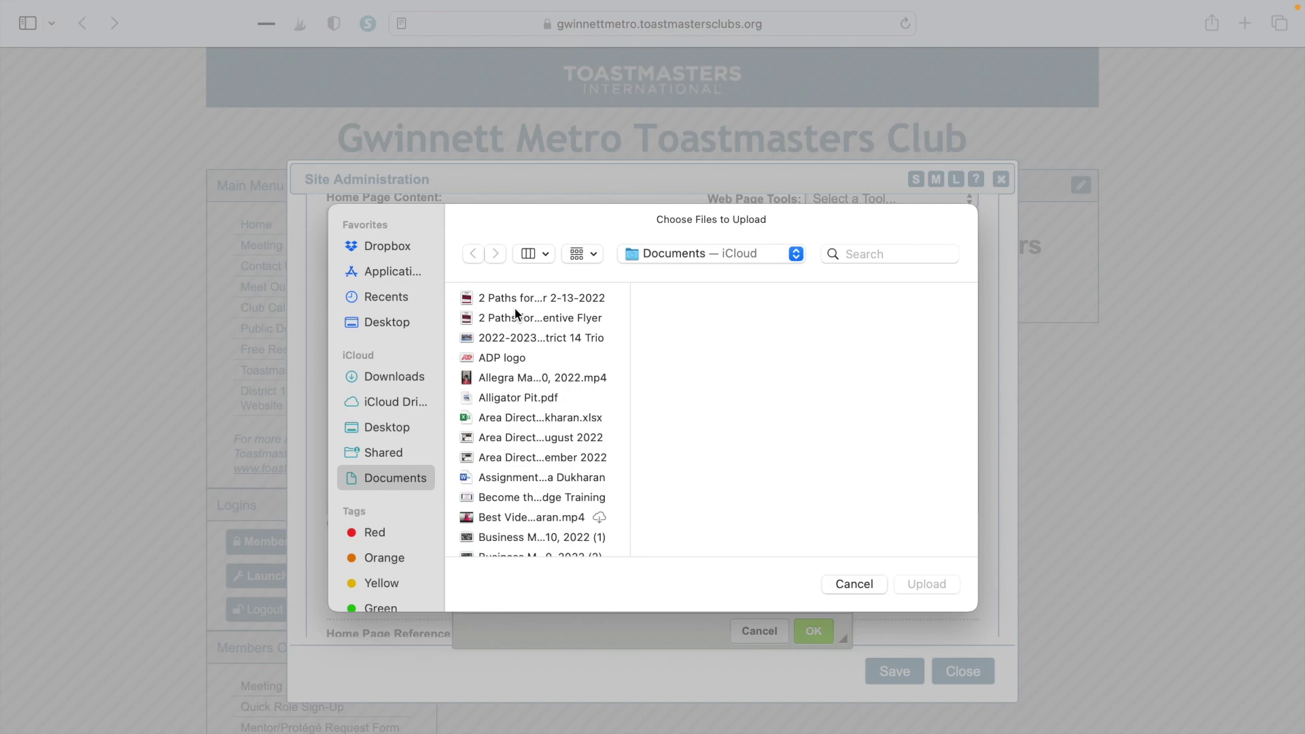
pyautogui.click(549, 301)
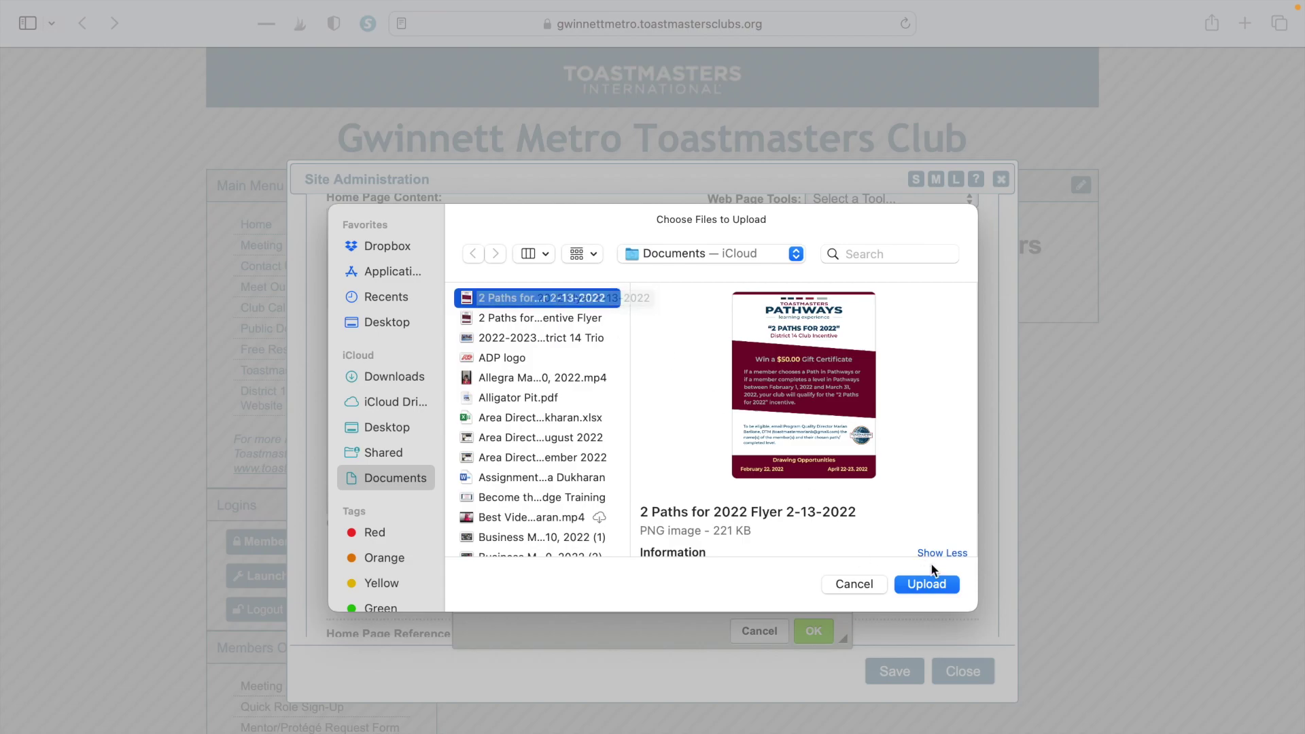
pyautogui.click(926, 585)
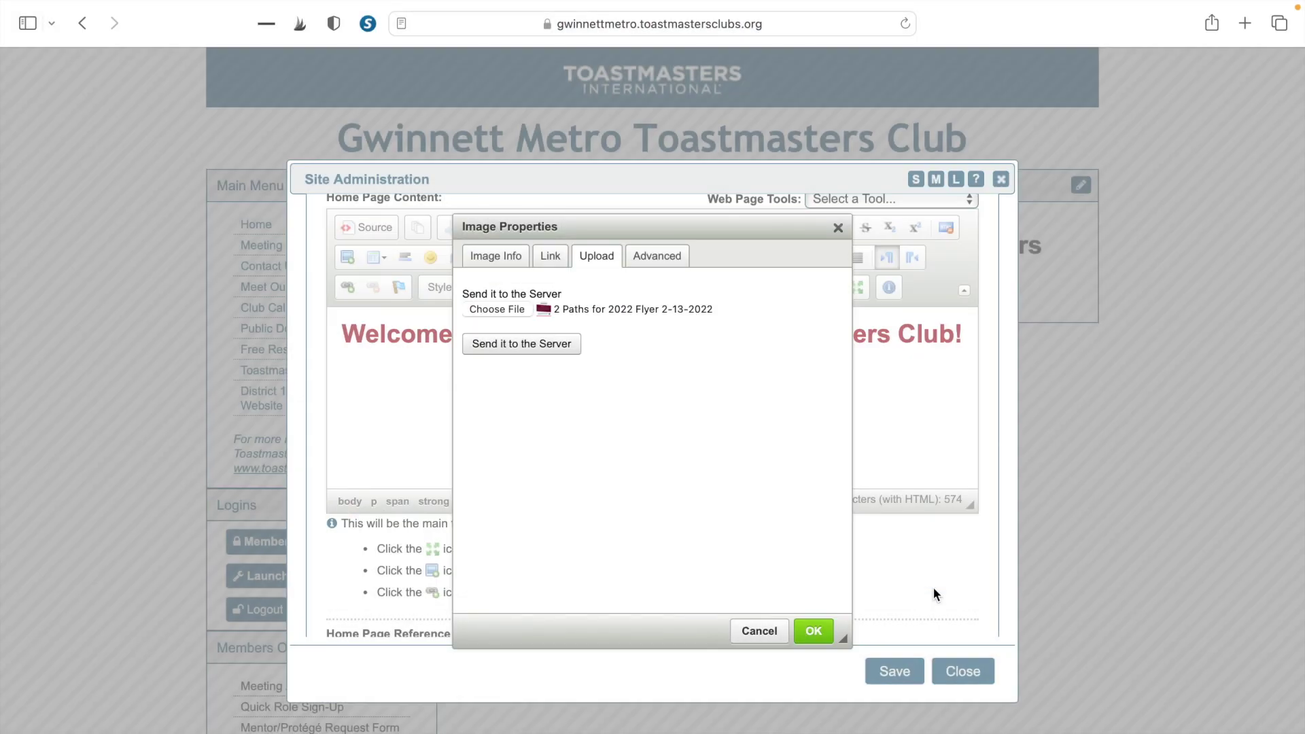
pyautogui.click(528, 346)
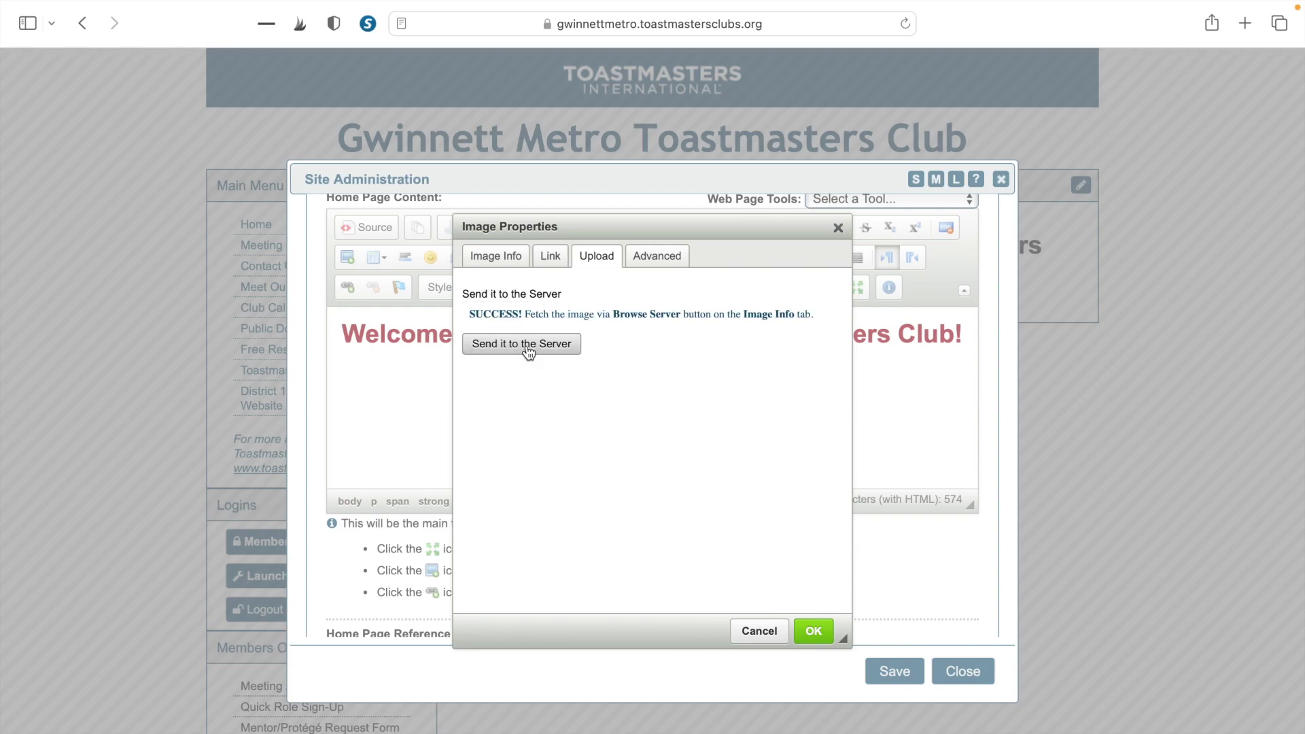
# Step: Insert the uploaded "2 Paths for 2022" flyer from the club's own image library below the welcome line
pyautogui.click(496, 259)
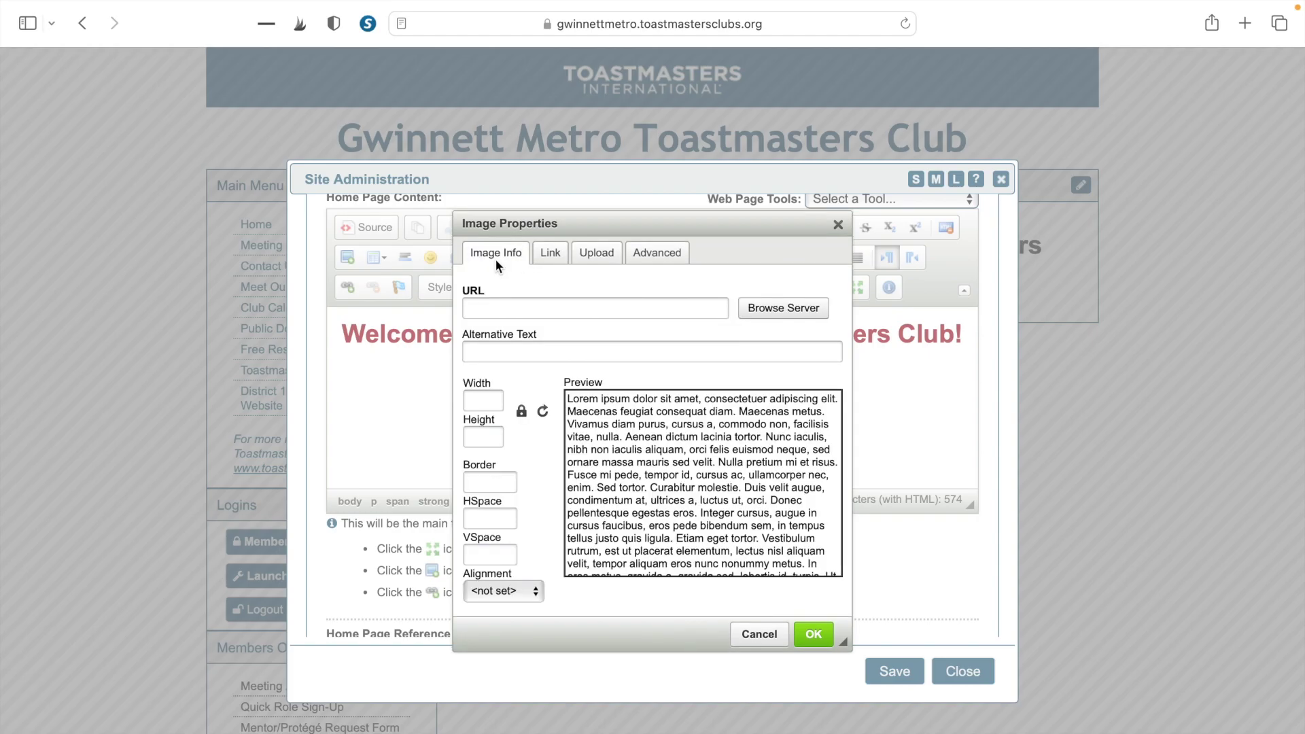
pyautogui.click(774, 315)
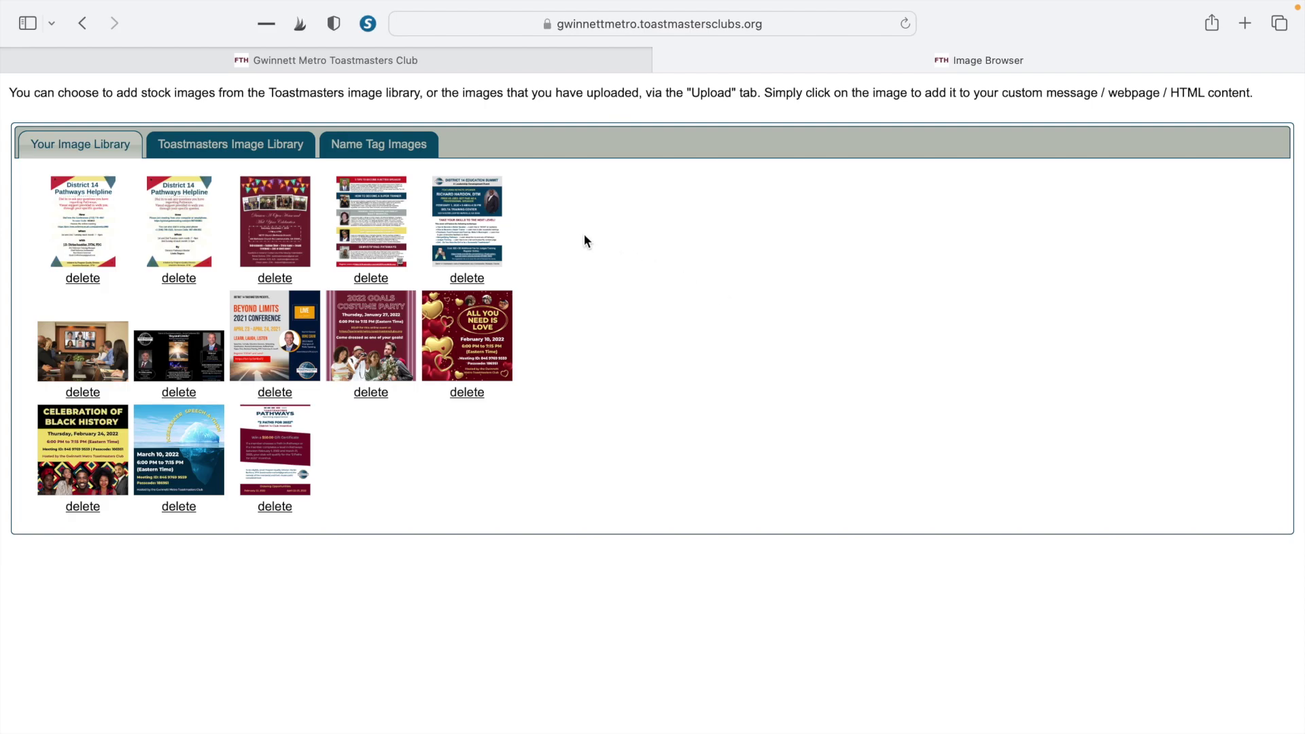
pyautogui.click(277, 460)
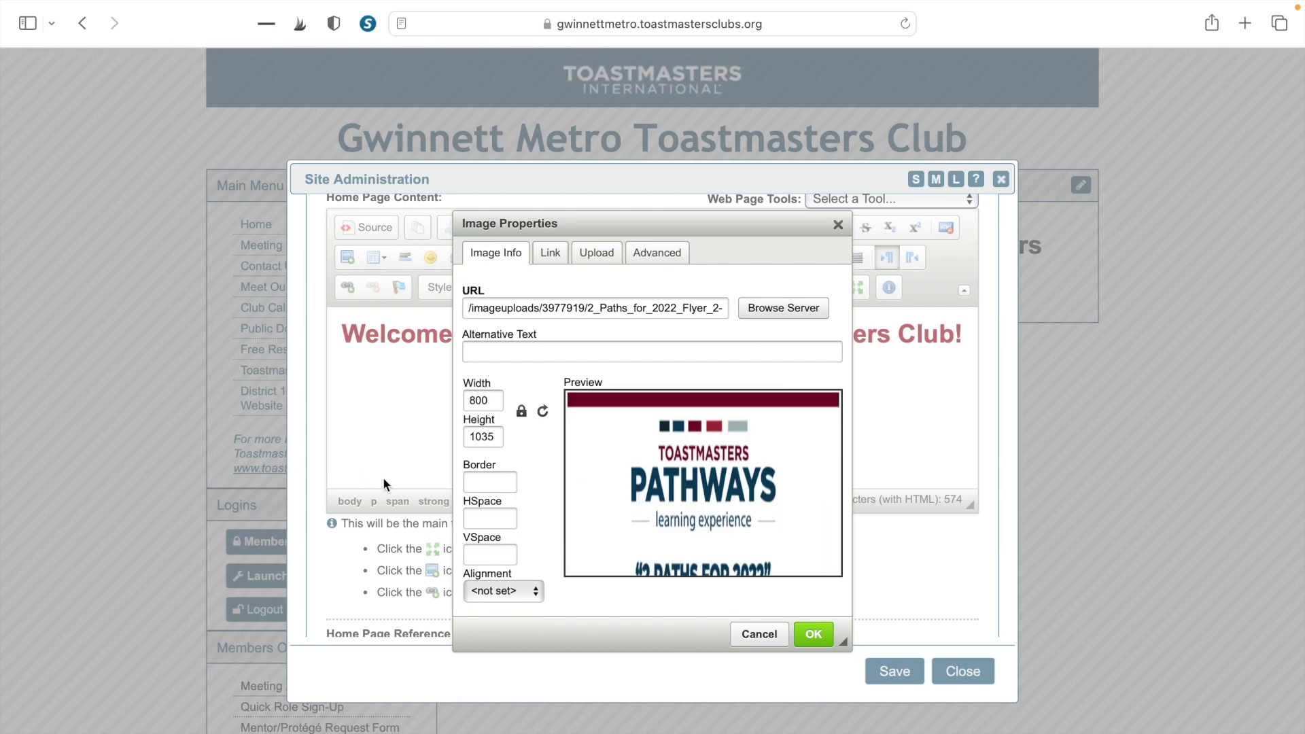
pyautogui.click(819, 640)
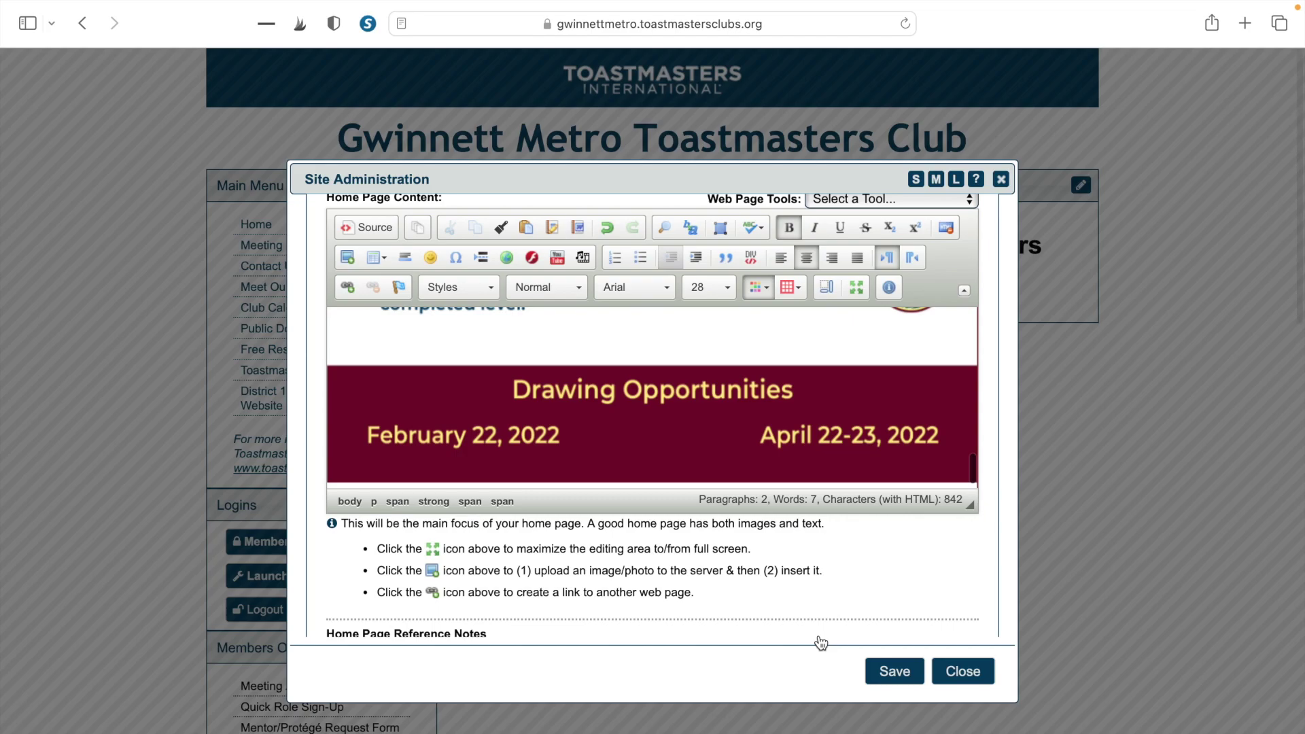
# Step: Maximize the content editor and set the flyer image's width to 500 with its proportions kept
pyautogui.click(856, 288)
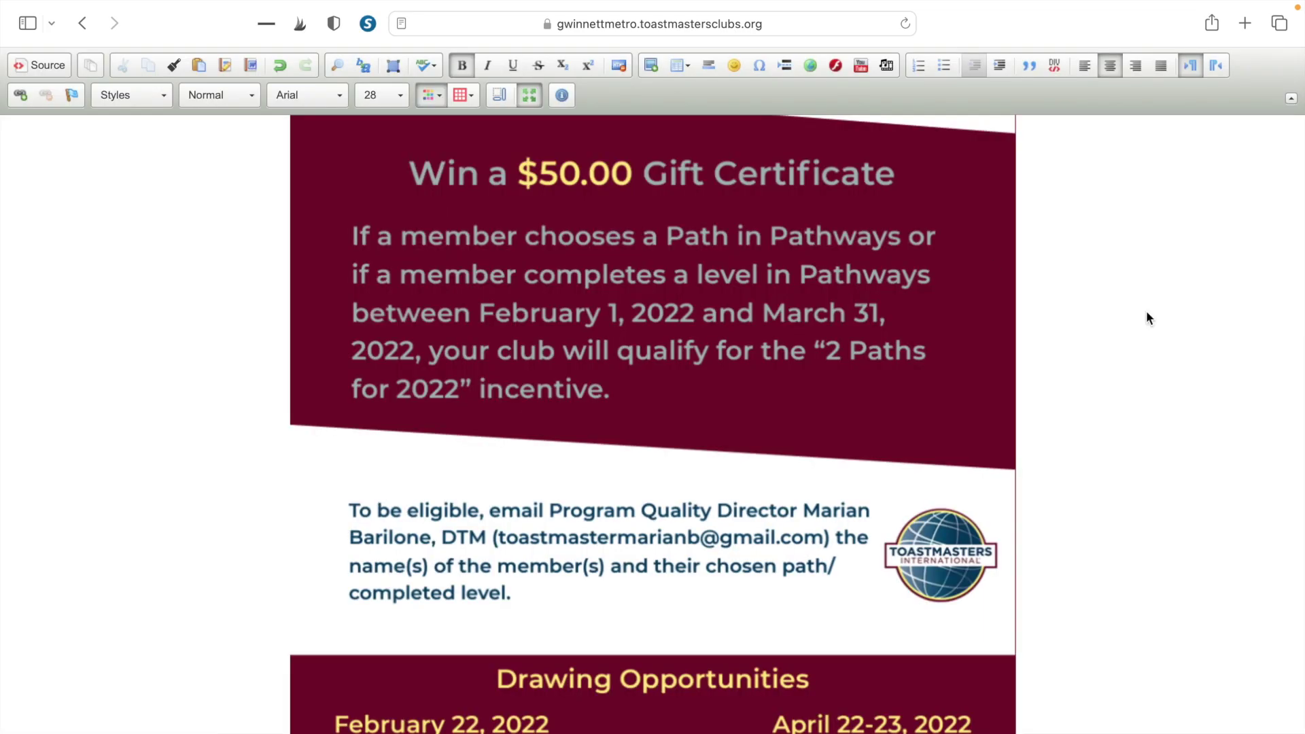
pyautogui.moveTo(1051, 179); pyautogui.dragTo(1085, 185)
pyautogui.click(941, 247)
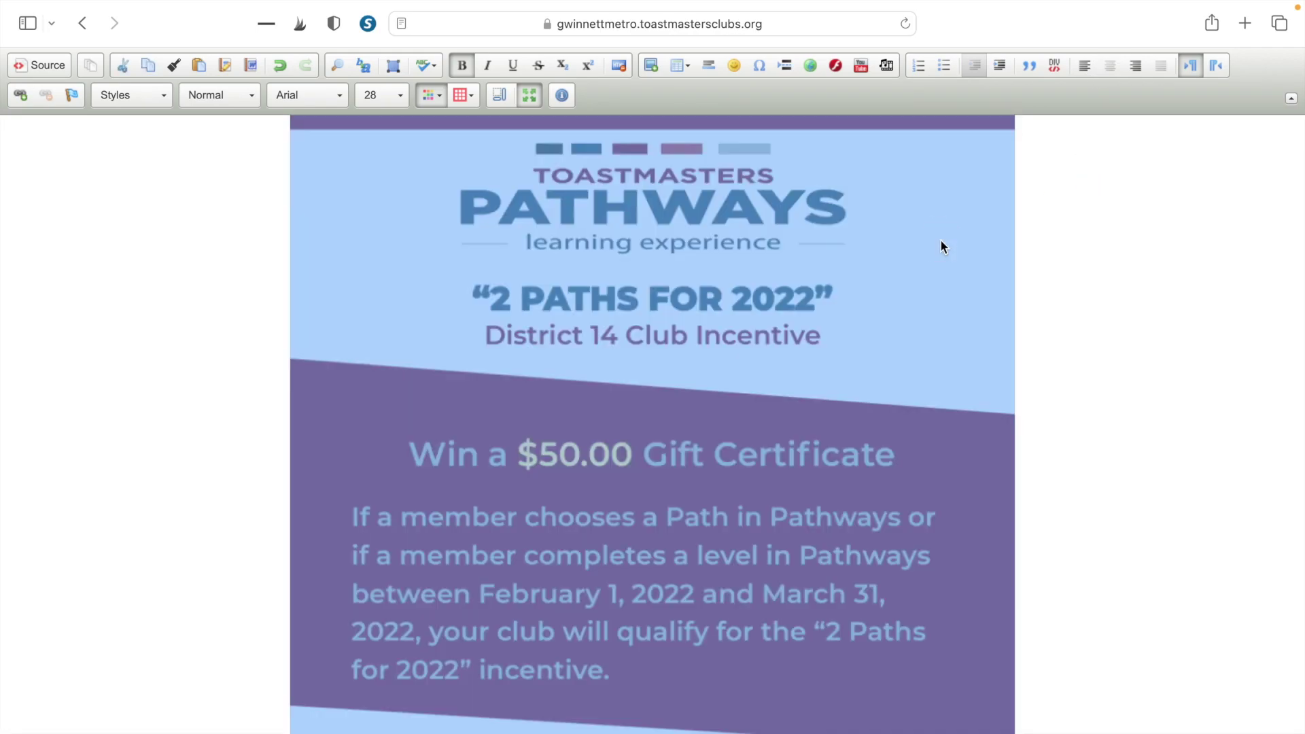
pyautogui.doubleClick(883, 251)
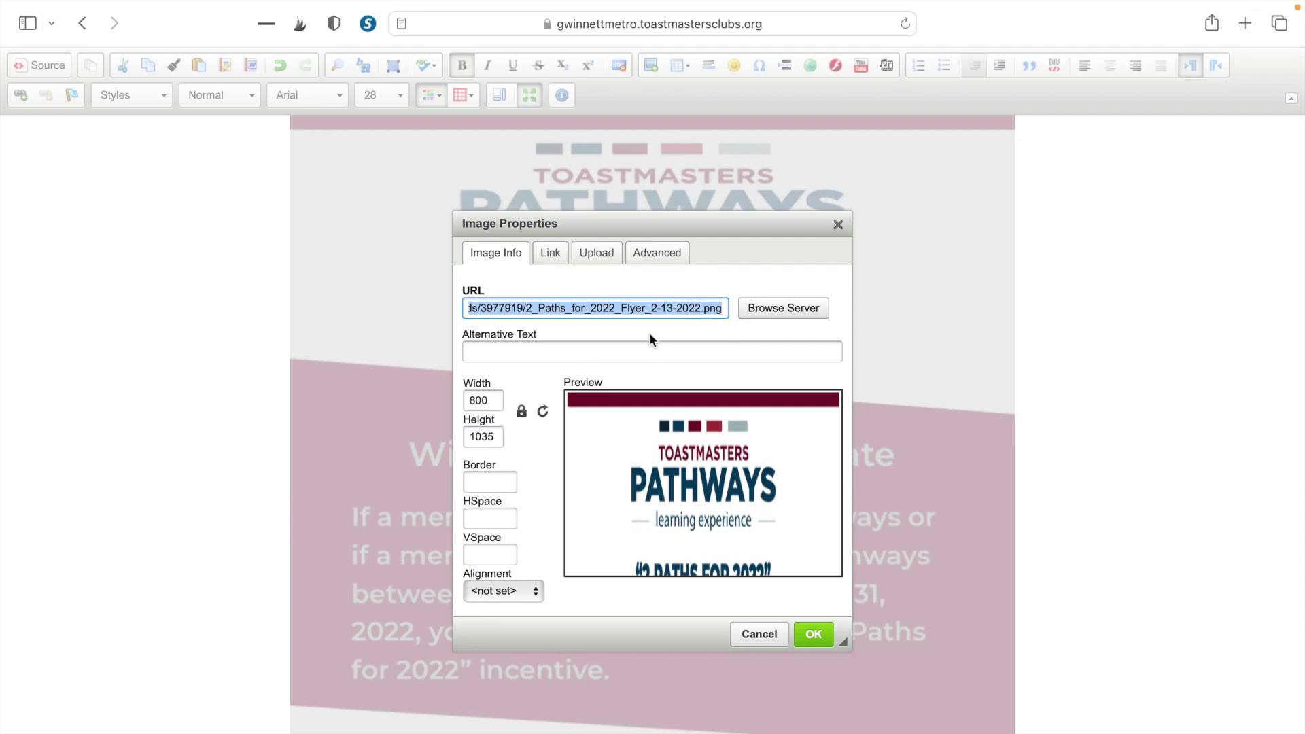
pyautogui.click(492, 400)
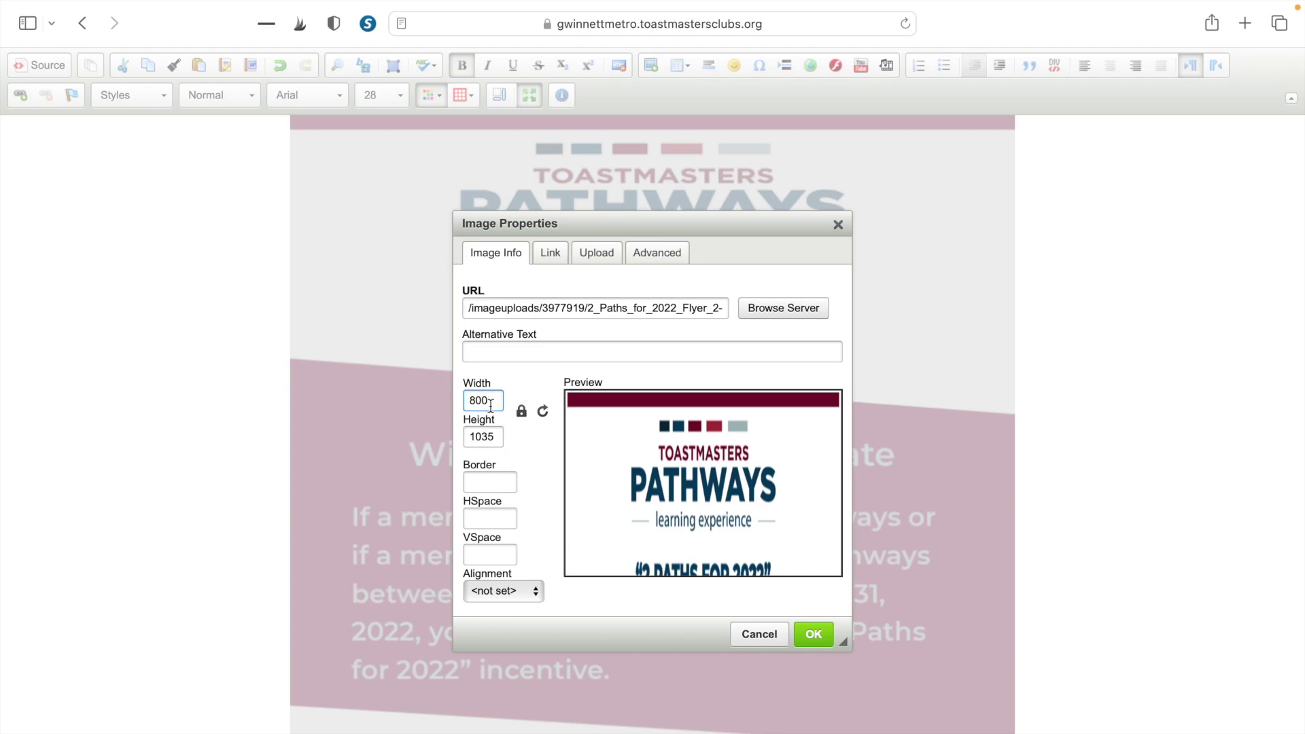
pyautogui.moveTo(487, 400); pyautogui.dragTo(462, 404)
pyautogui.write('500')
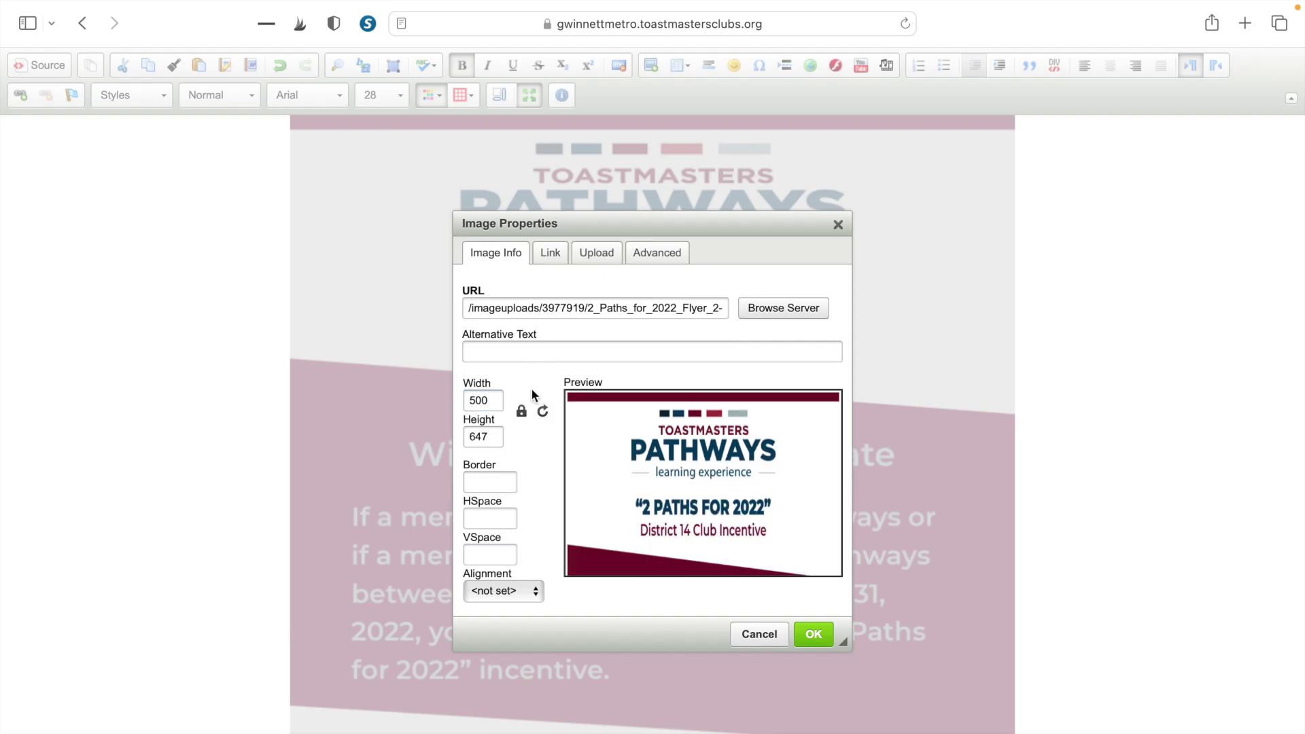
pyautogui.click(813, 633)
pyautogui.click(941, 541)
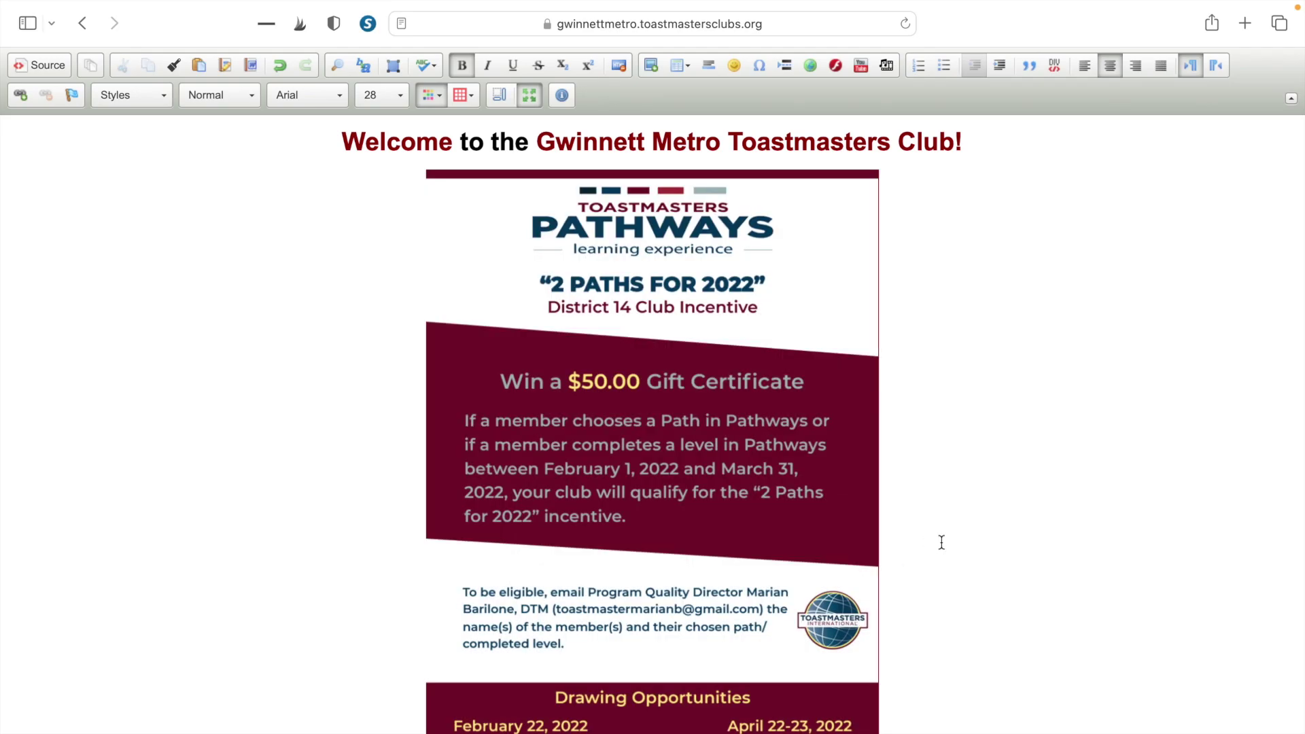
# Step: Return the content editor to its normal size, then save the home page content and close the settings
pyautogui.click(534, 95)
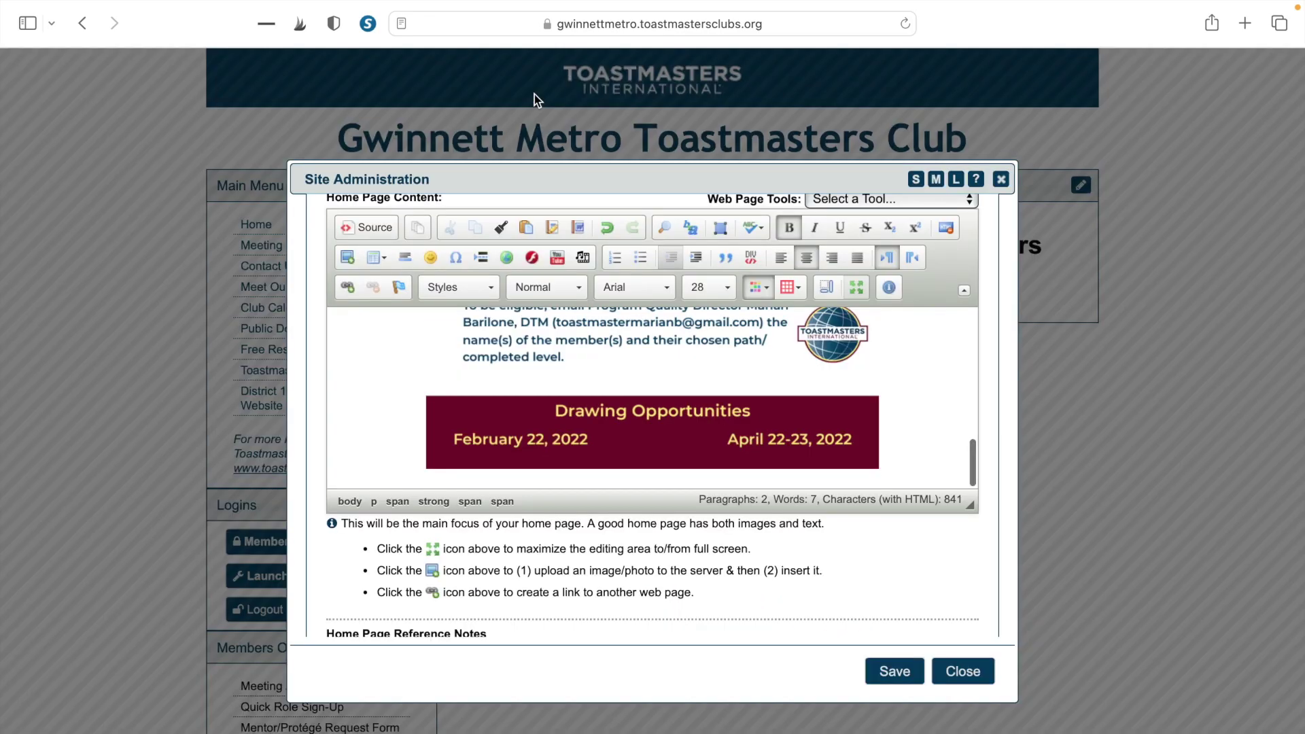
pyautogui.click(882, 670)
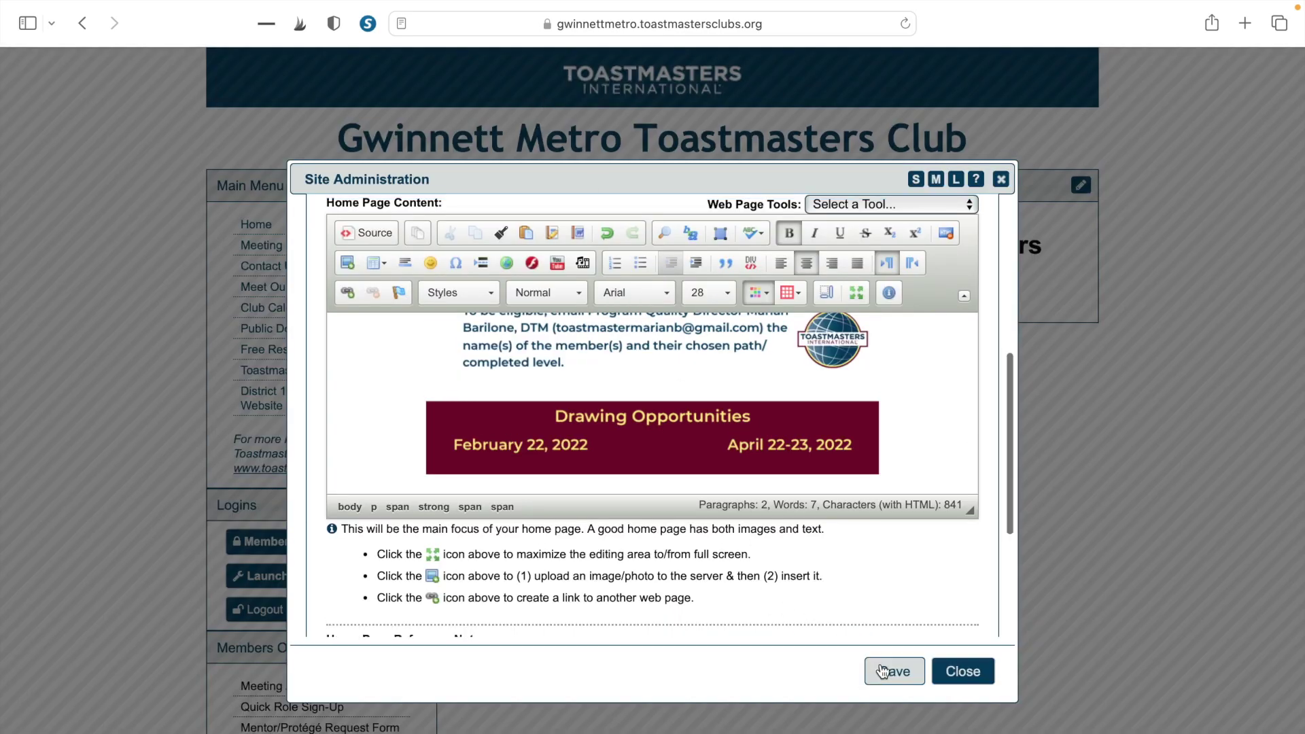
pyautogui.click(981, 673)
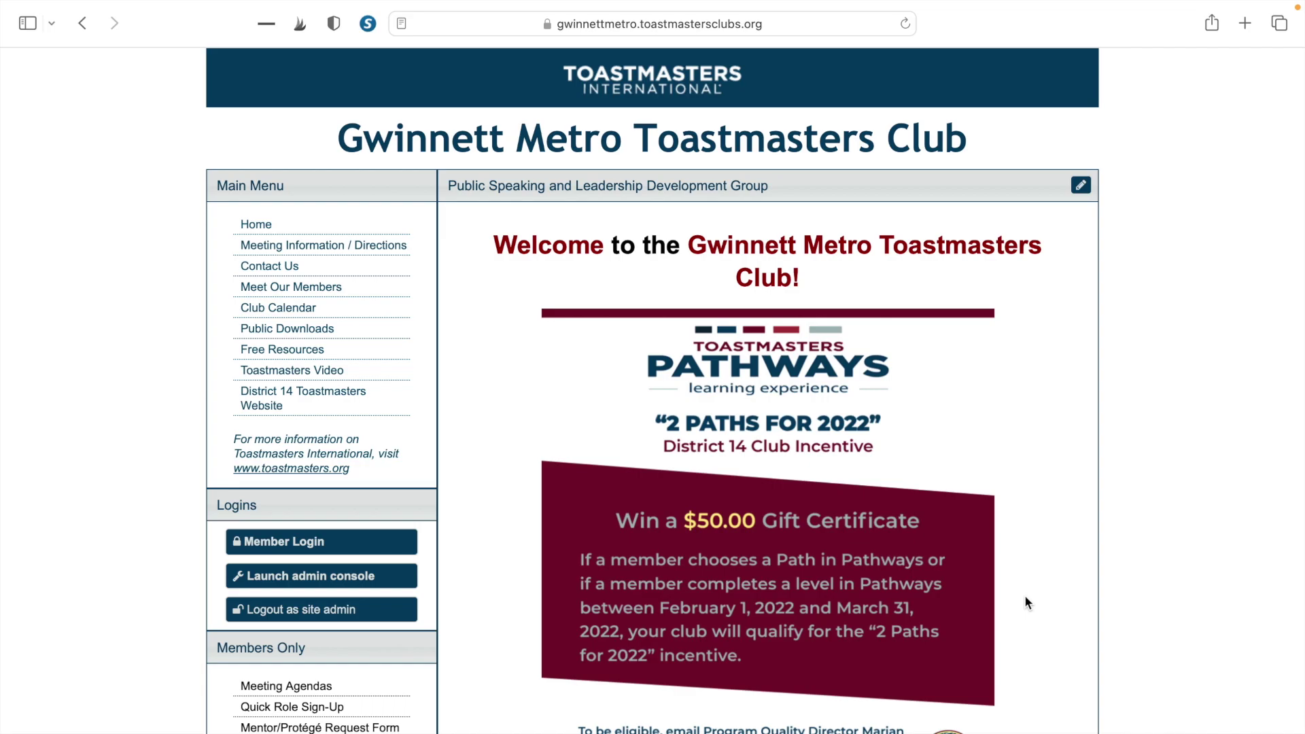
# Step: Reopen the home page content settings and choose the virtual club meeting photo from the club's own image library
pyautogui.click(1080, 186)
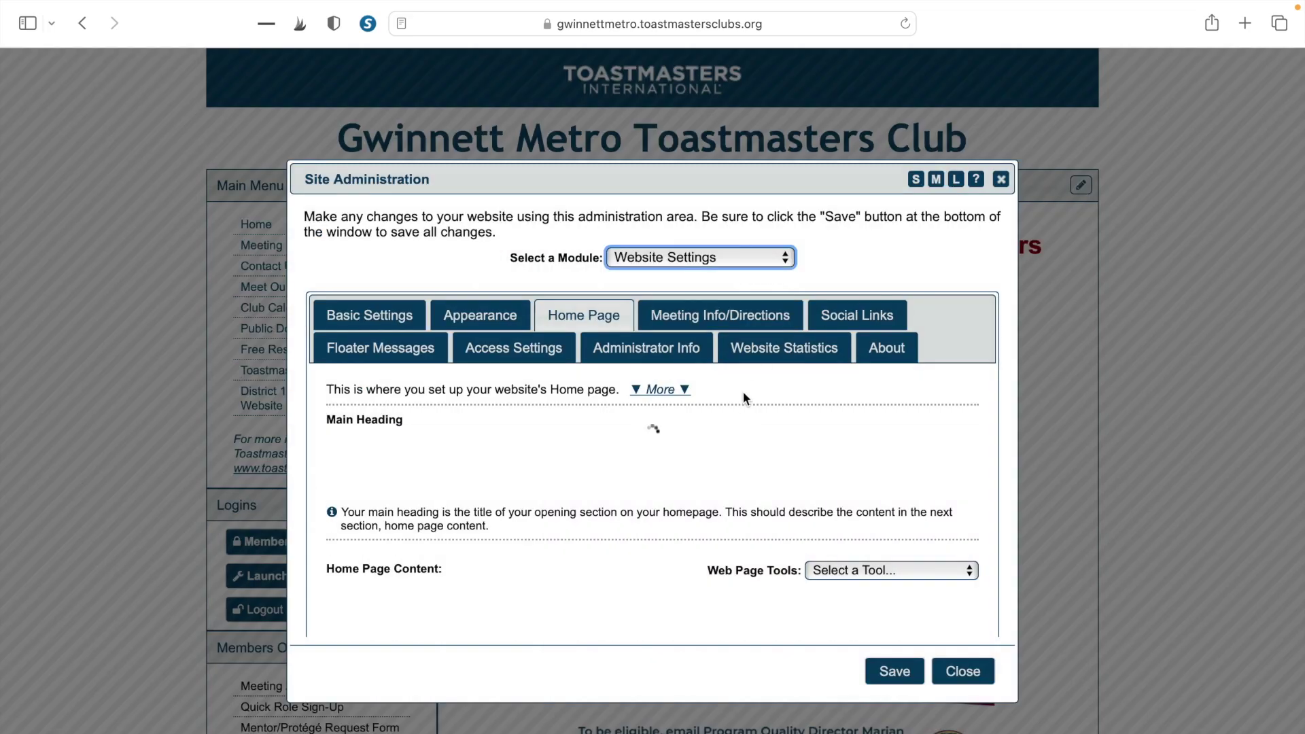
pyautogui.click(643, 474)
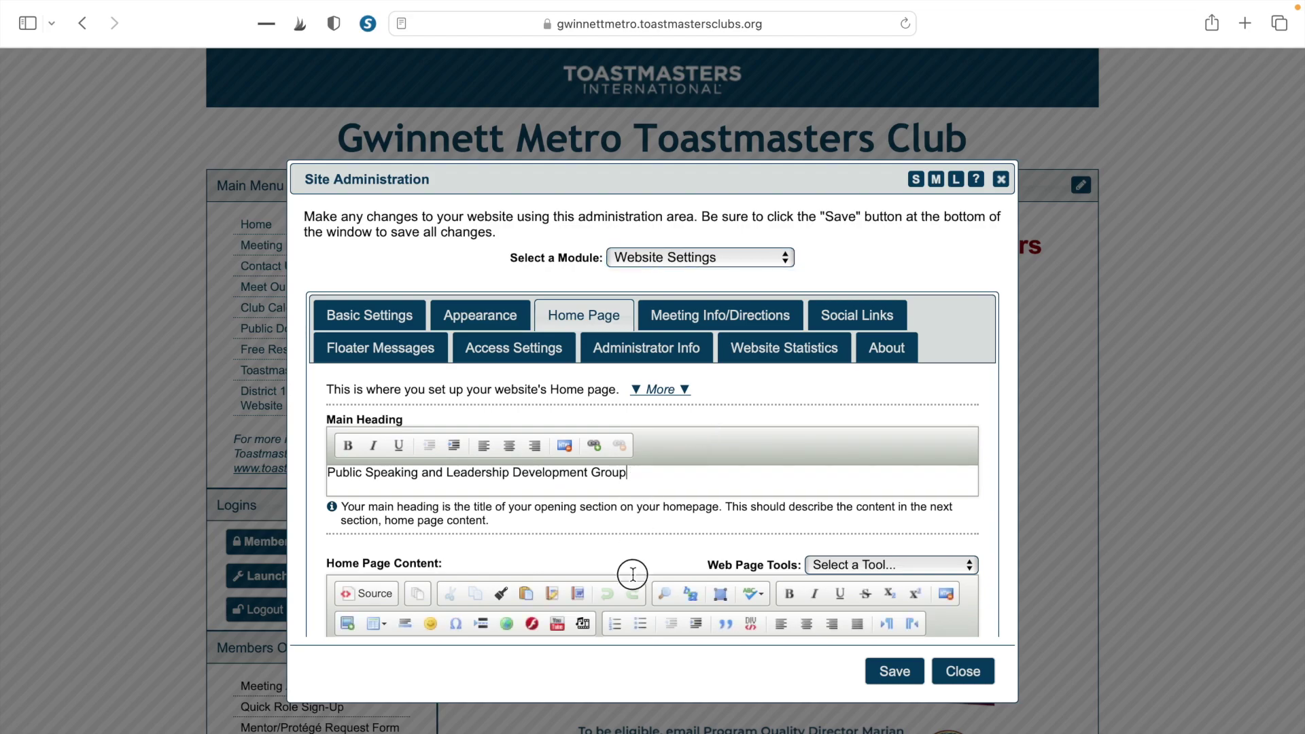
pyautogui.scroll(-5, 628, 636)
pyautogui.scroll(-3, 636, 650)
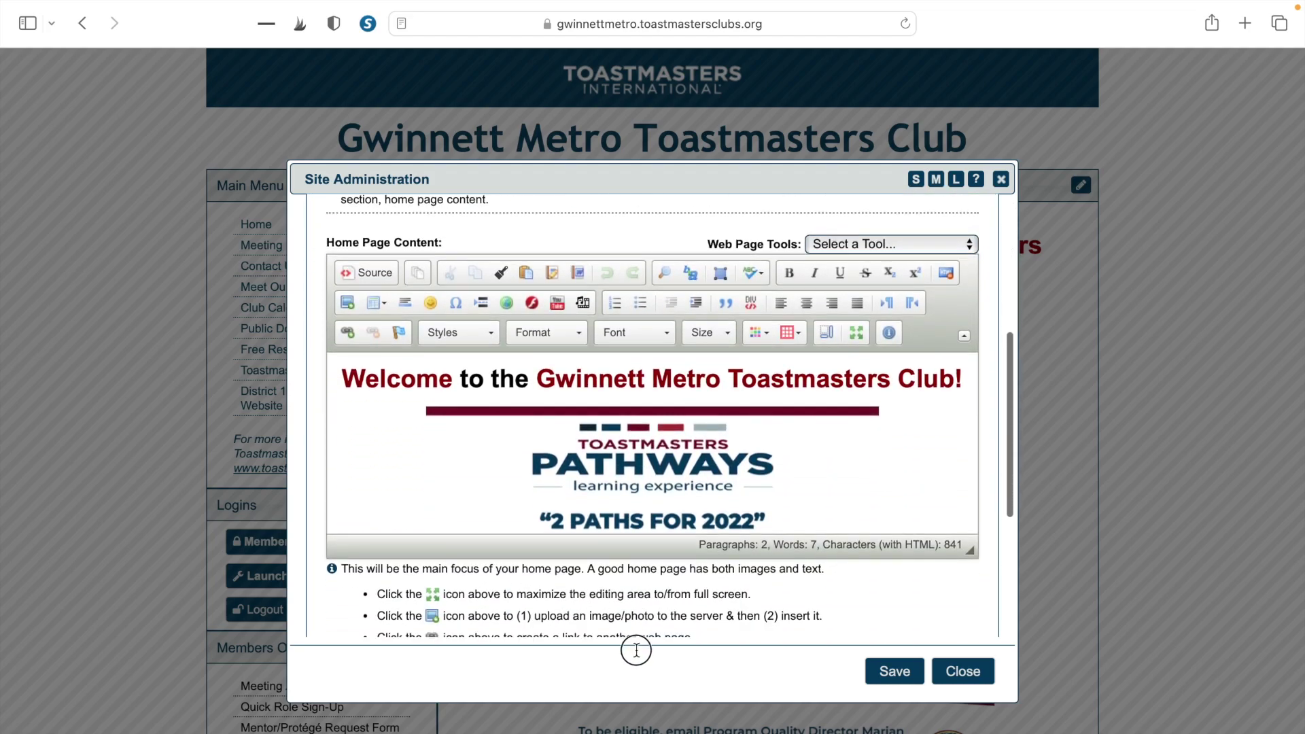
pyautogui.click(346, 293)
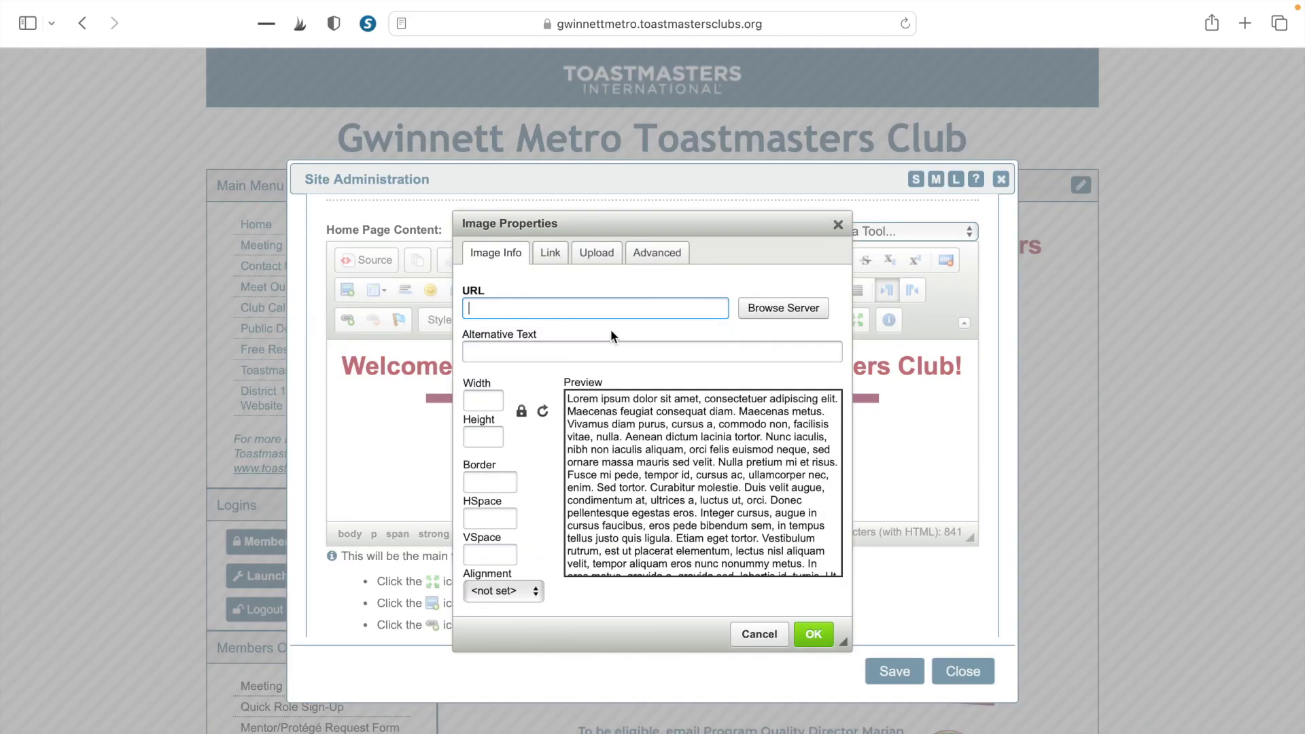
pyautogui.click(601, 263)
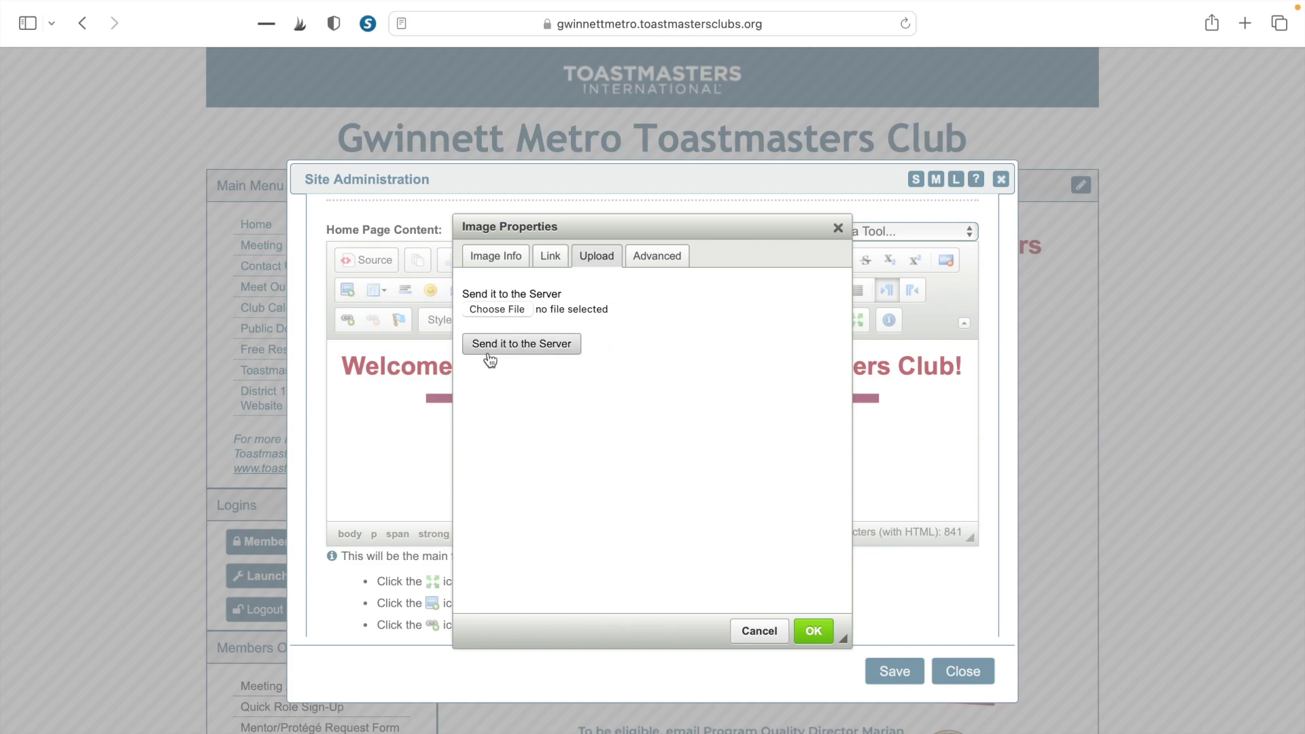
pyautogui.click(508, 257)
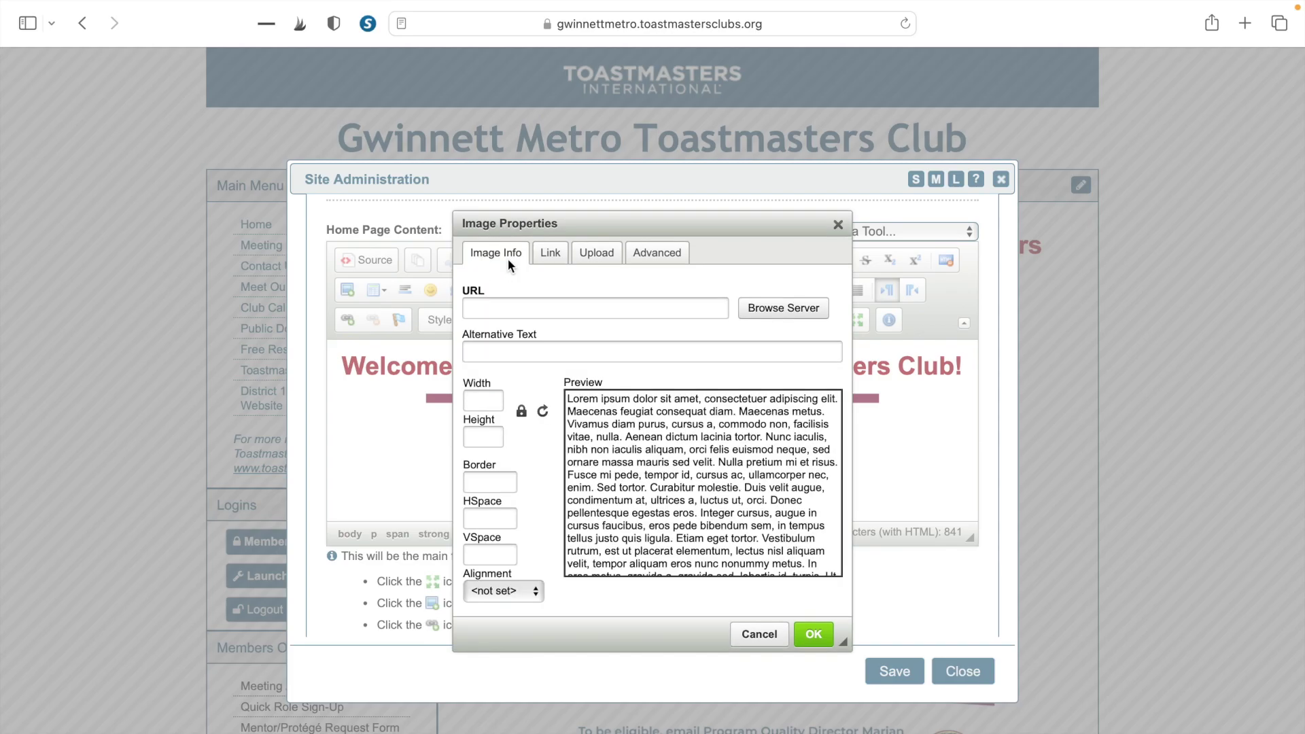
pyautogui.click(750, 312)
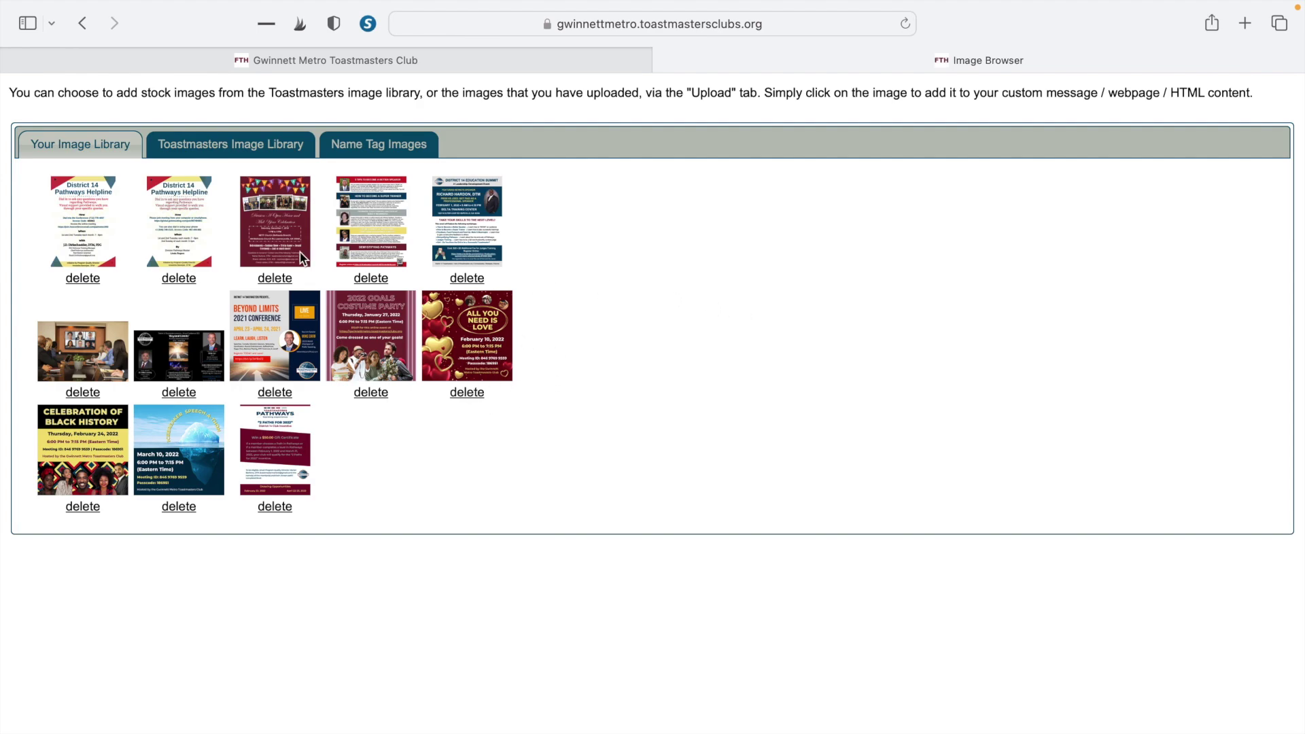
pyautogui.click(105, 366)
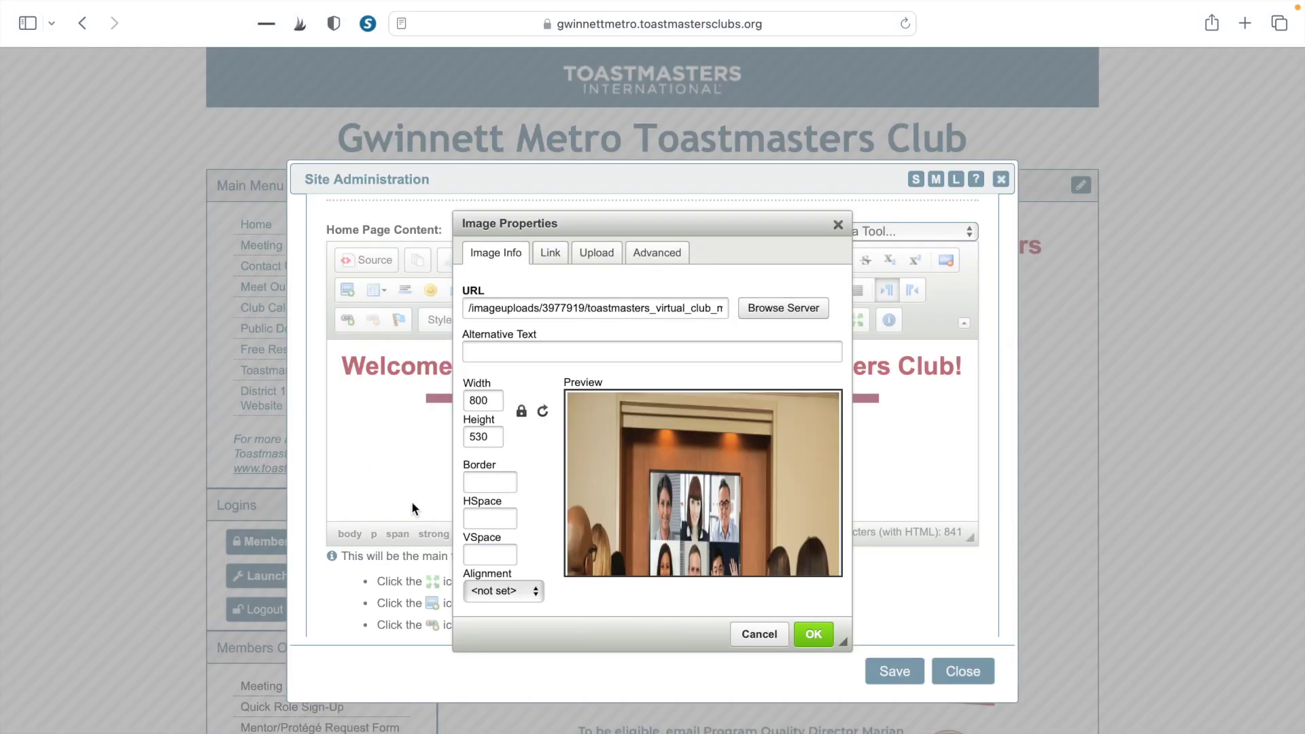
# Step: Set the meeting photo's width to 500 with its proportions kept and insert it before the welcome message
pyautogui.click(475, 399)
pyautogui.press('BackSpace')
pyautogui.write('5')
pyautogui.click(541, 389)
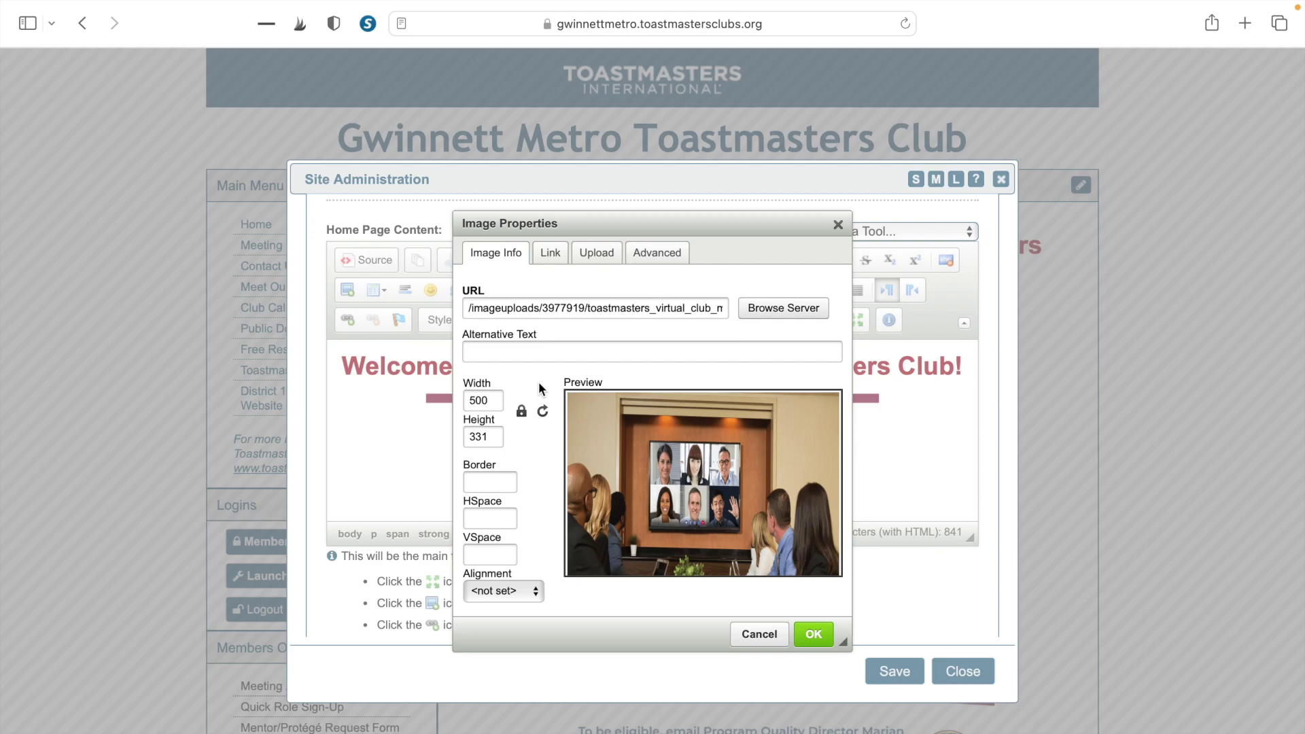
pyautogui.click(813, 638)
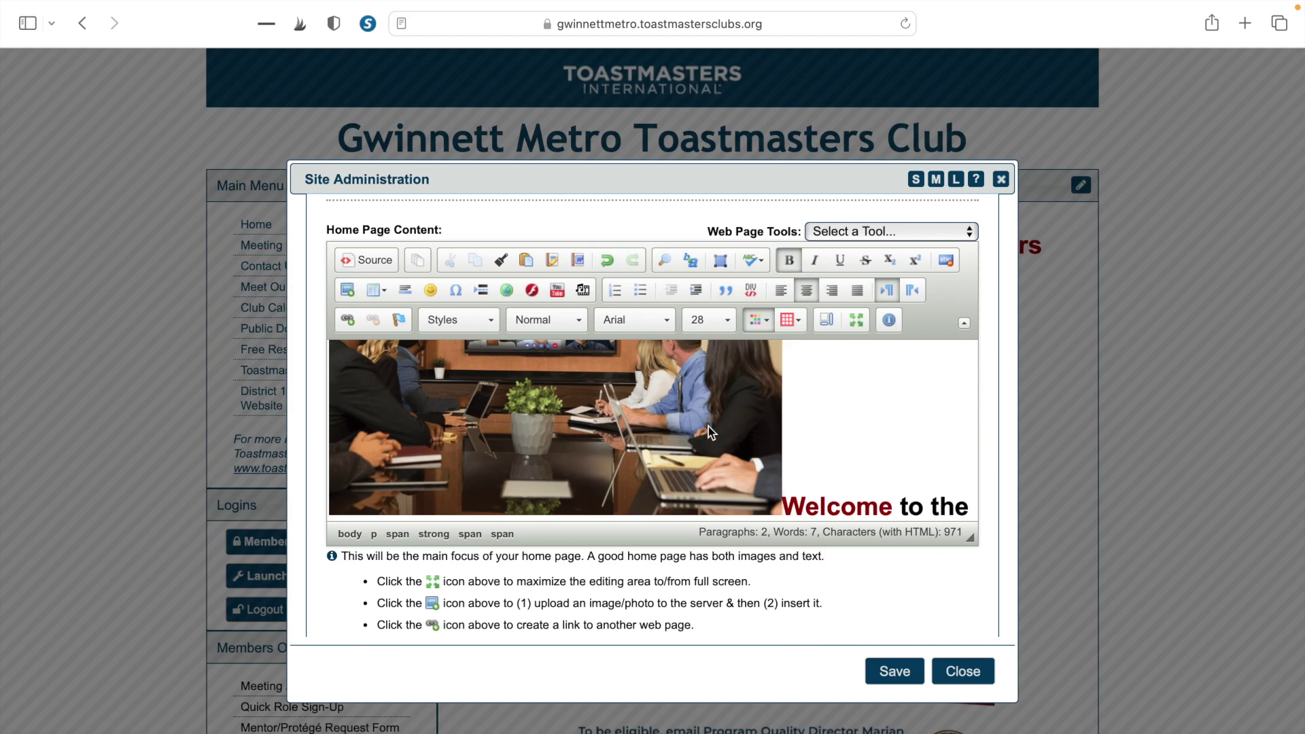
# Step: Delete the inserted meeting photo from the home page content and close the site administration
pyautogui.press('BackSpace')
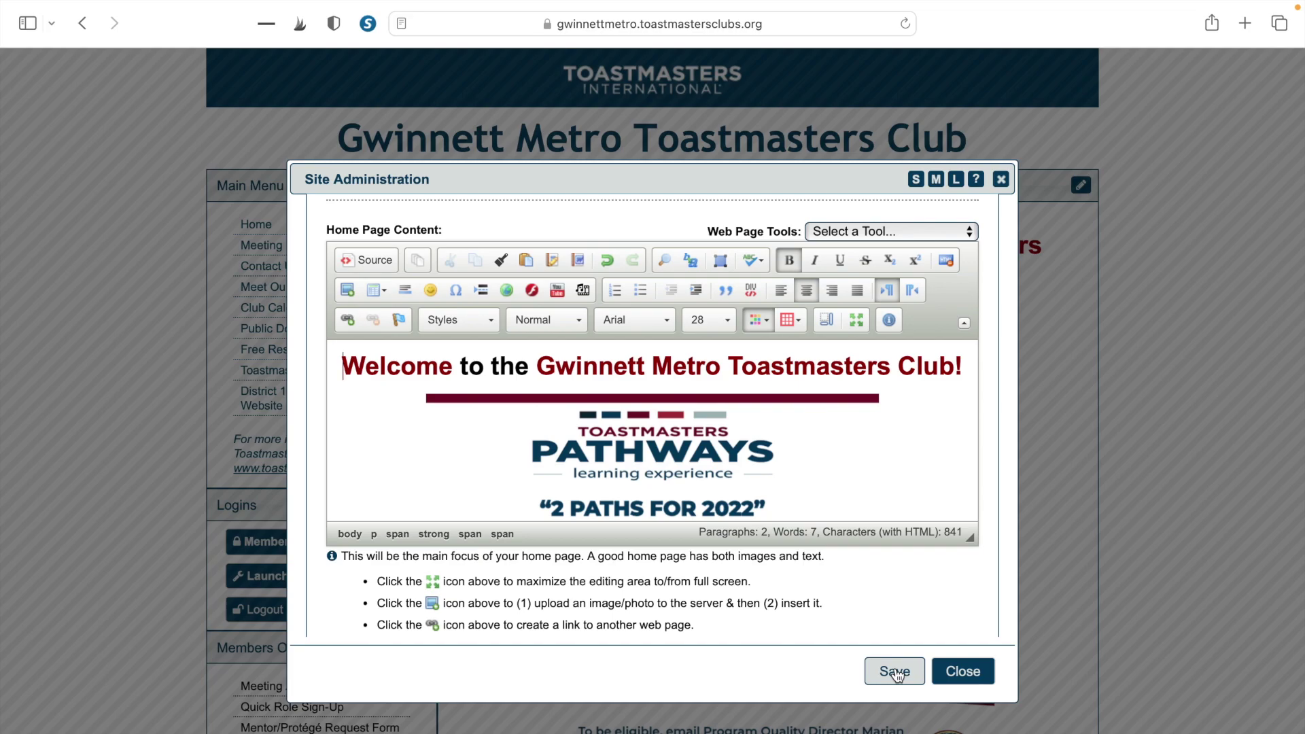
pyautogui.click(1000, 180)
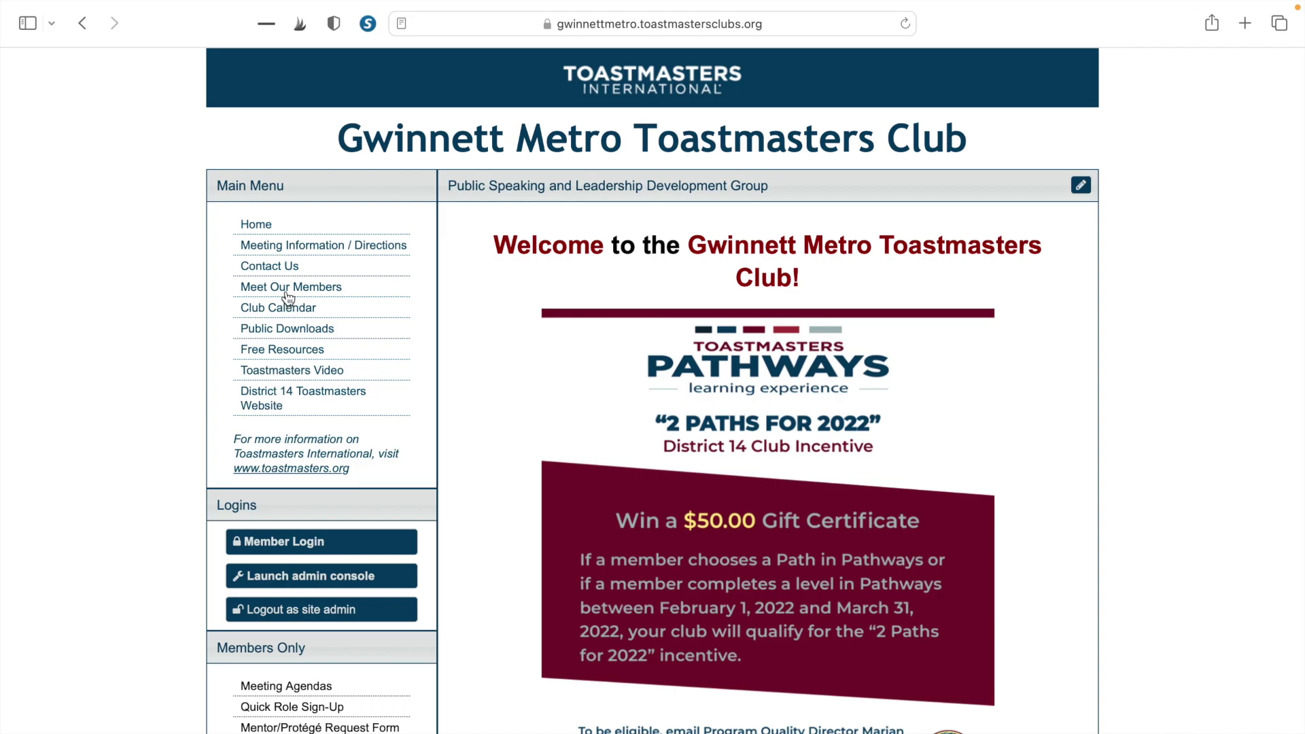
# Step: In the website's appearance settings, set the Public Menu text color to black, save the change and close the administration window
pyautogui.click(381, 583)
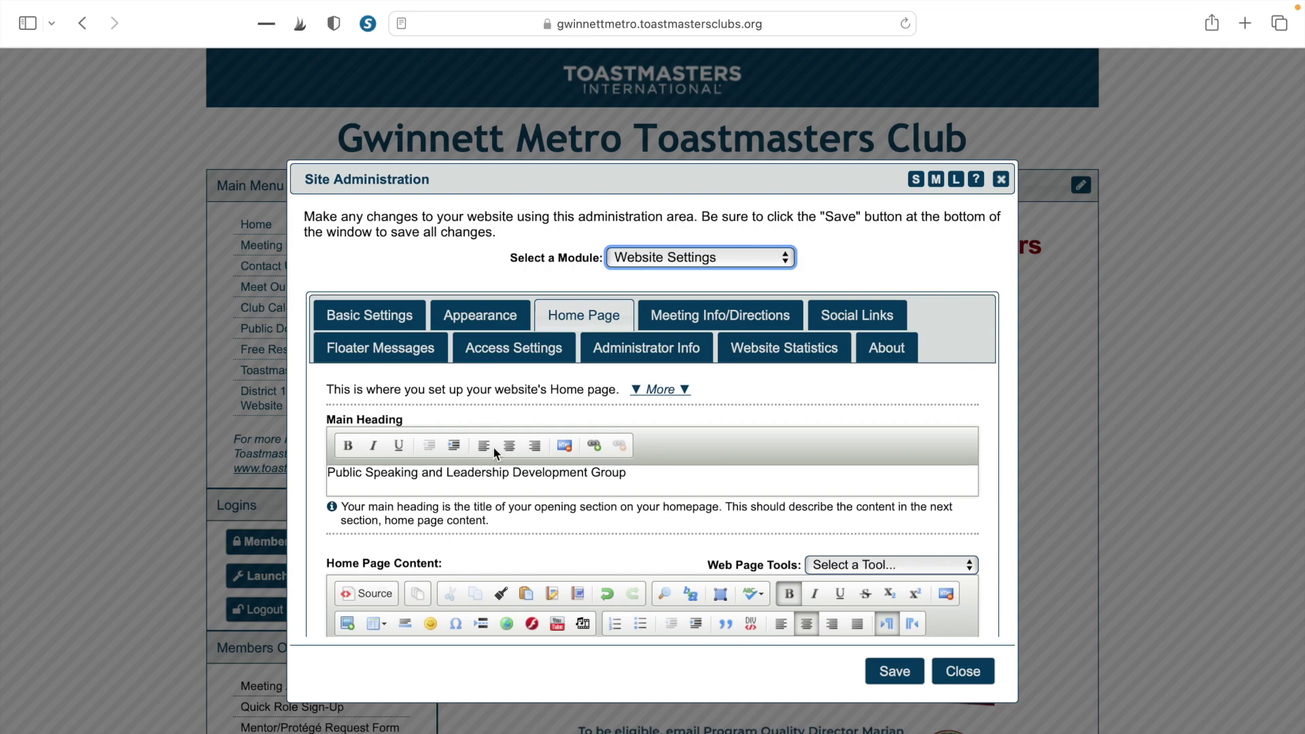
pyautogui.click(482, 318)
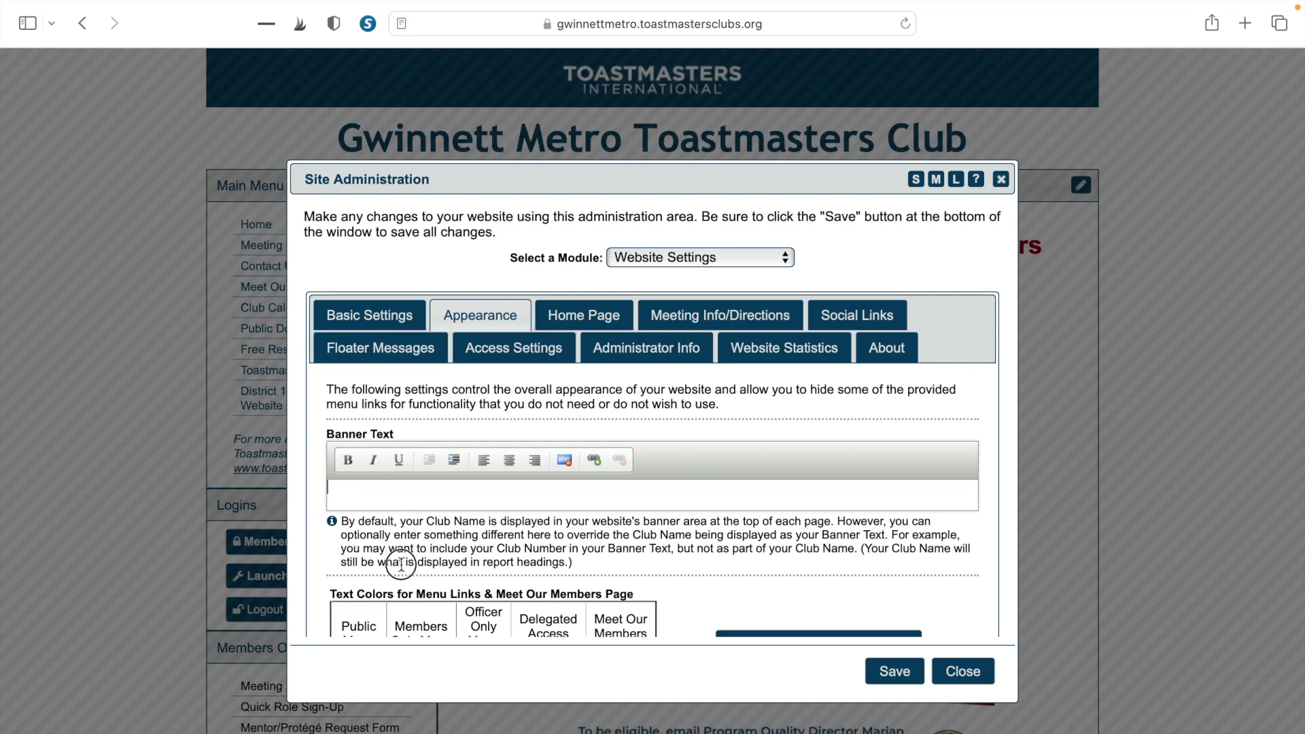
pyautogui.scroll(-2, 412, 629)
pyautogui.scroll(-2, 415, 656)
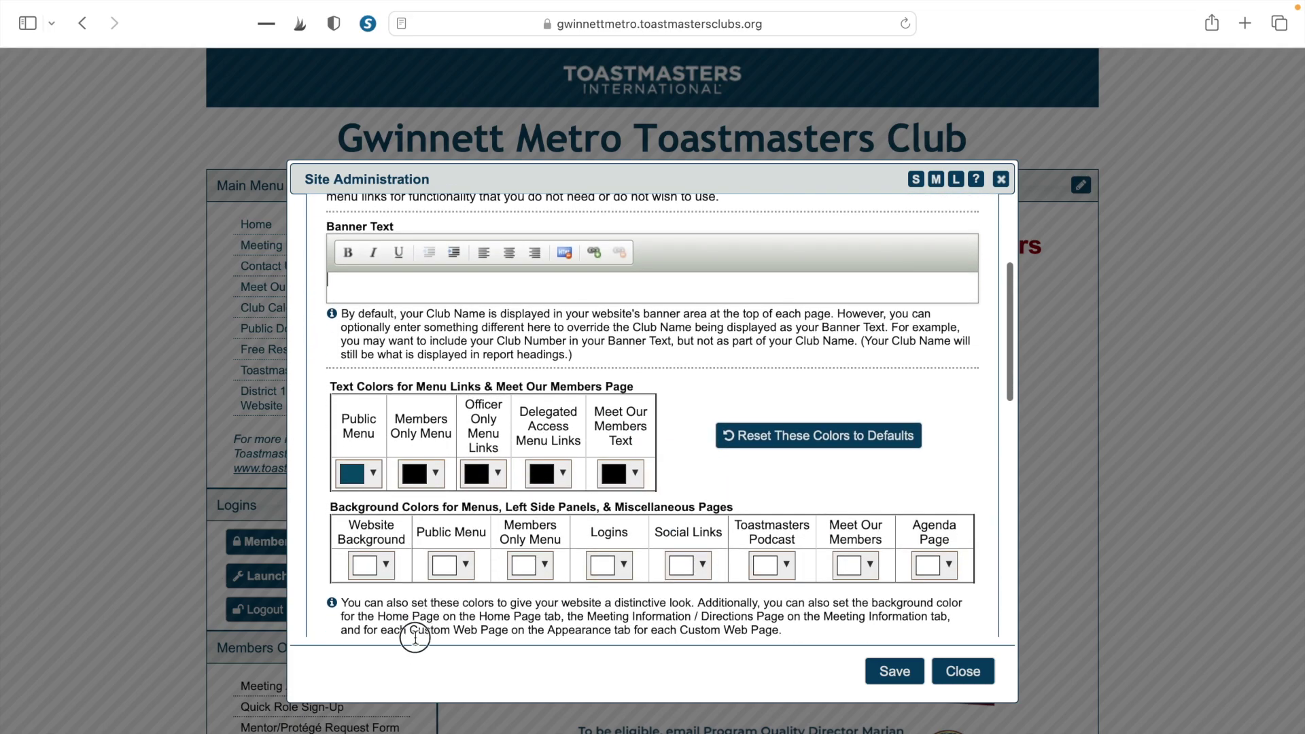
pyautogui.scroll(-1, 413, 646)
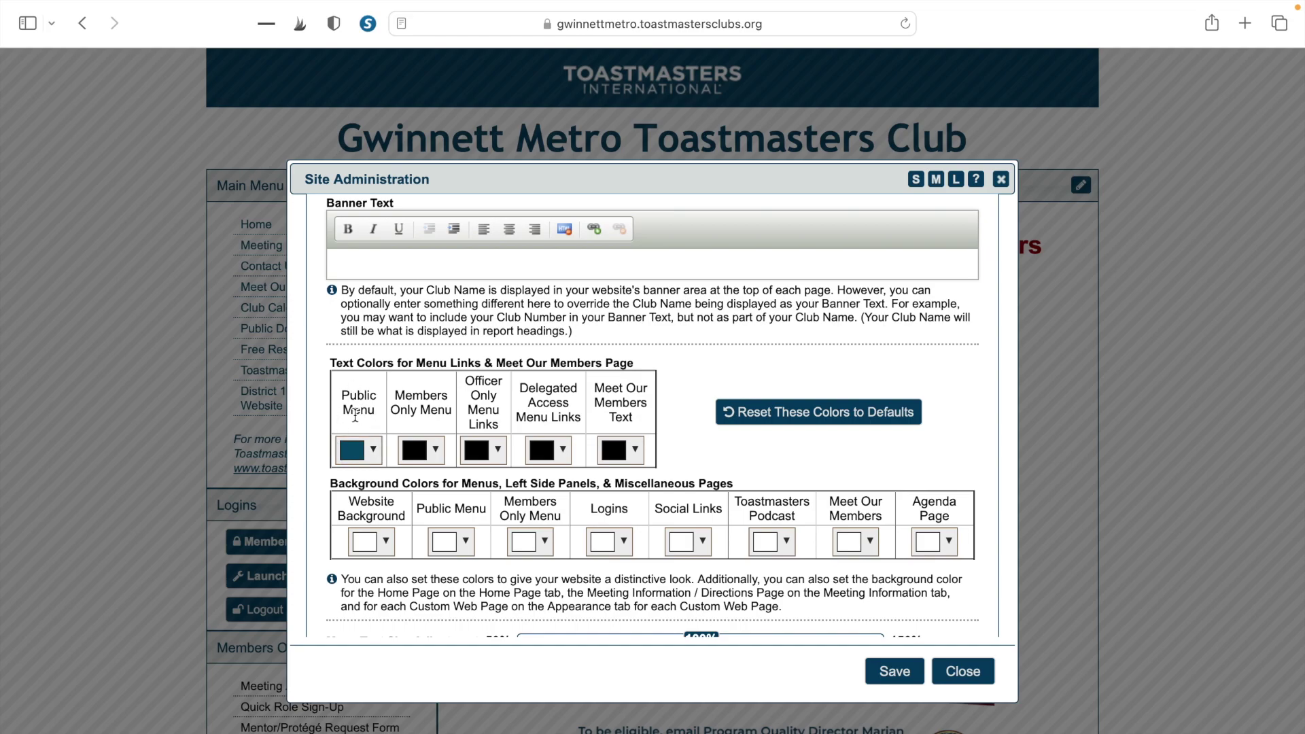
pyautogui.click(376, 451)
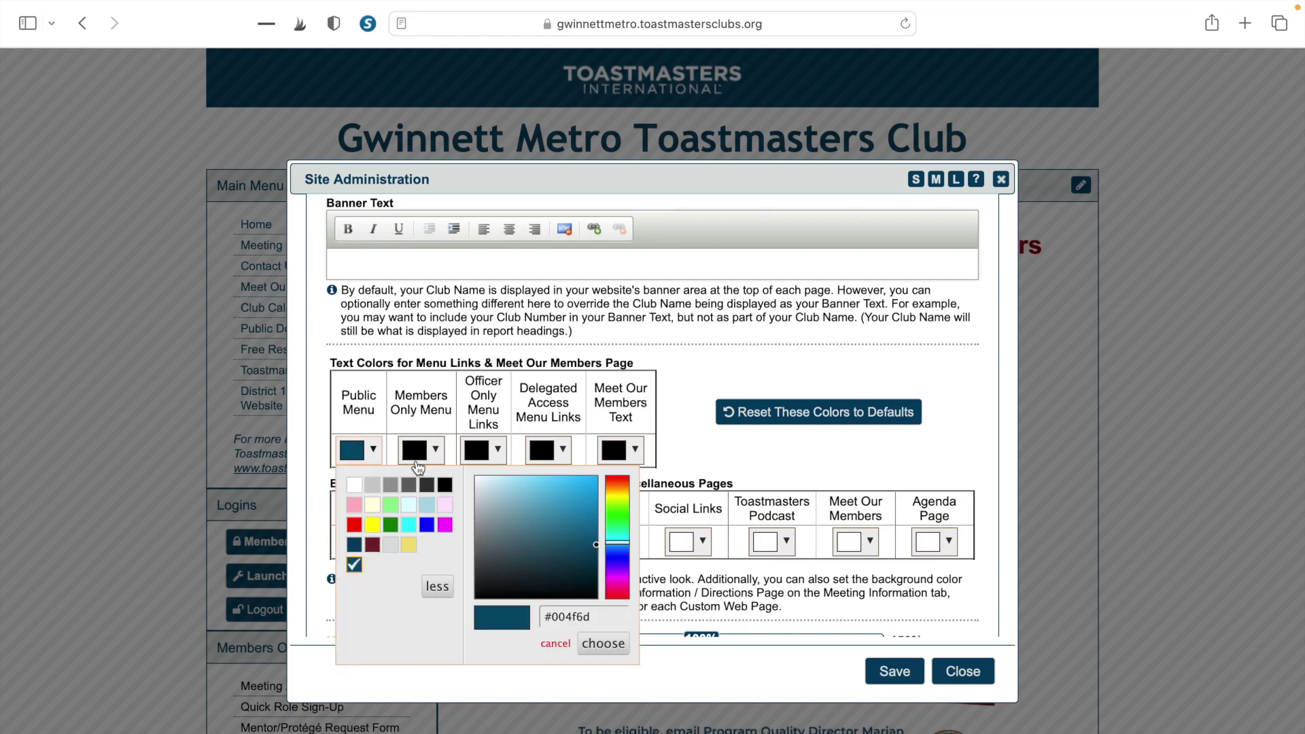
pyautogui.click(447, 488)
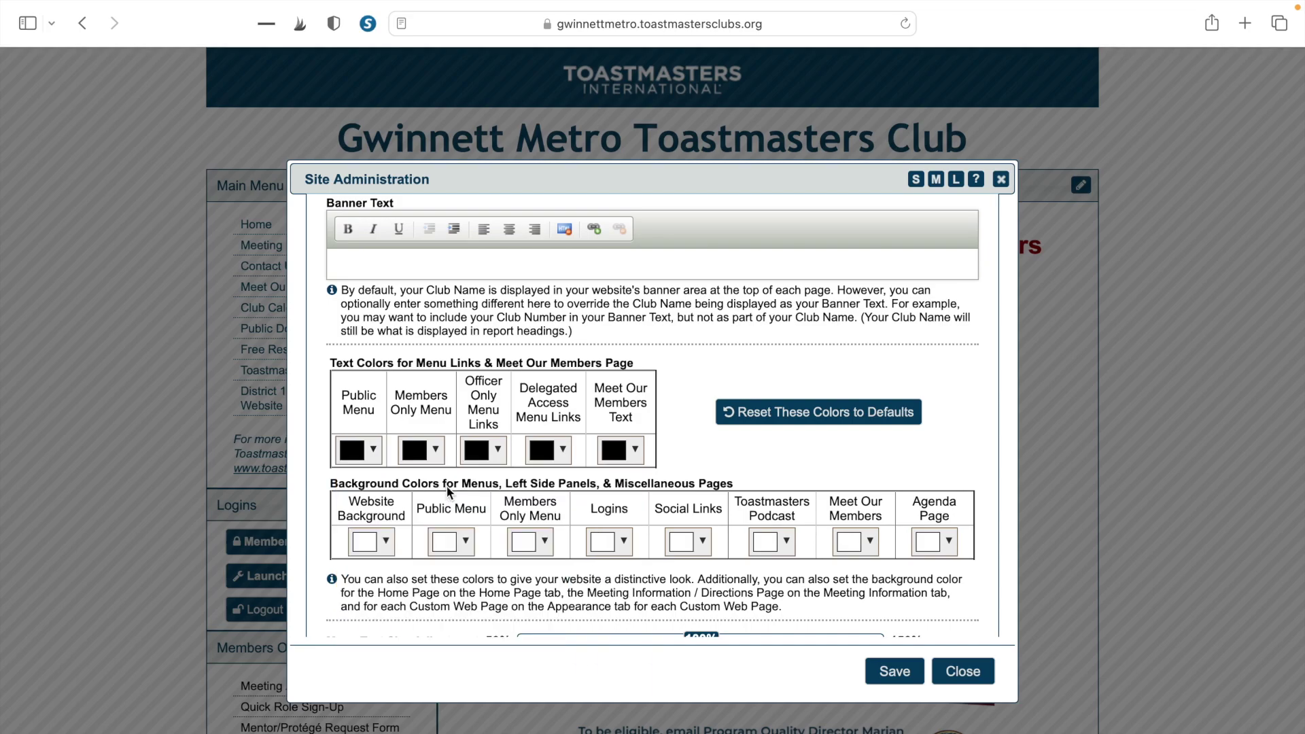
pyautogui.click(896, 673)
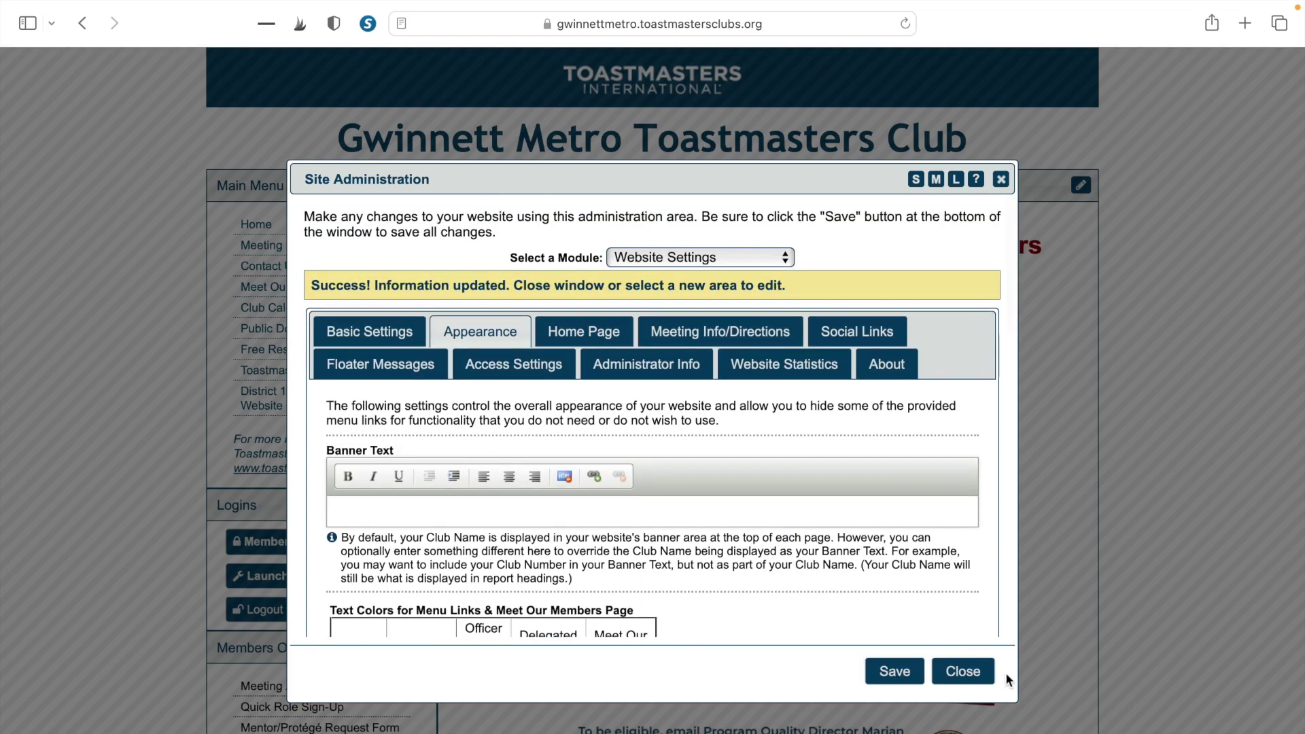
pyautogui.click(979, 673)
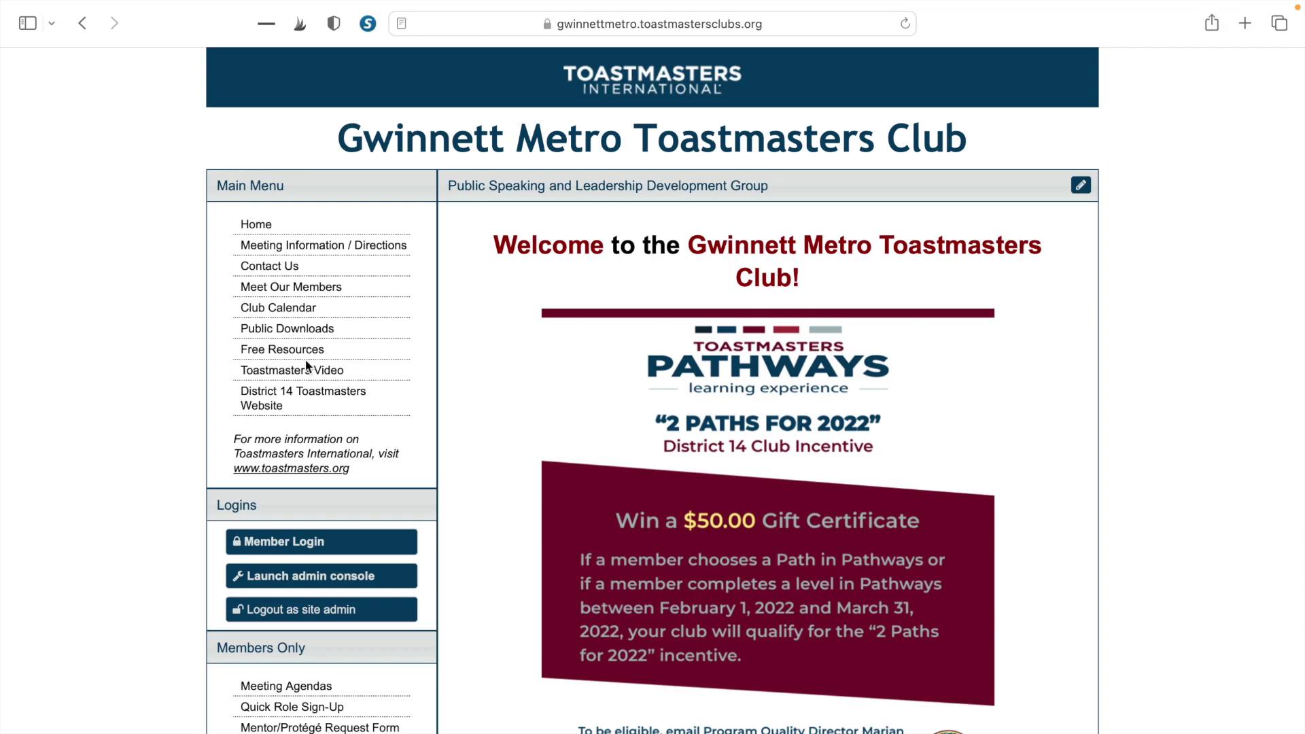
# Step: Reopen the website's appearance settings and set the Public Menu background color to dark blue #004165
pyautogui.click(385, 583)
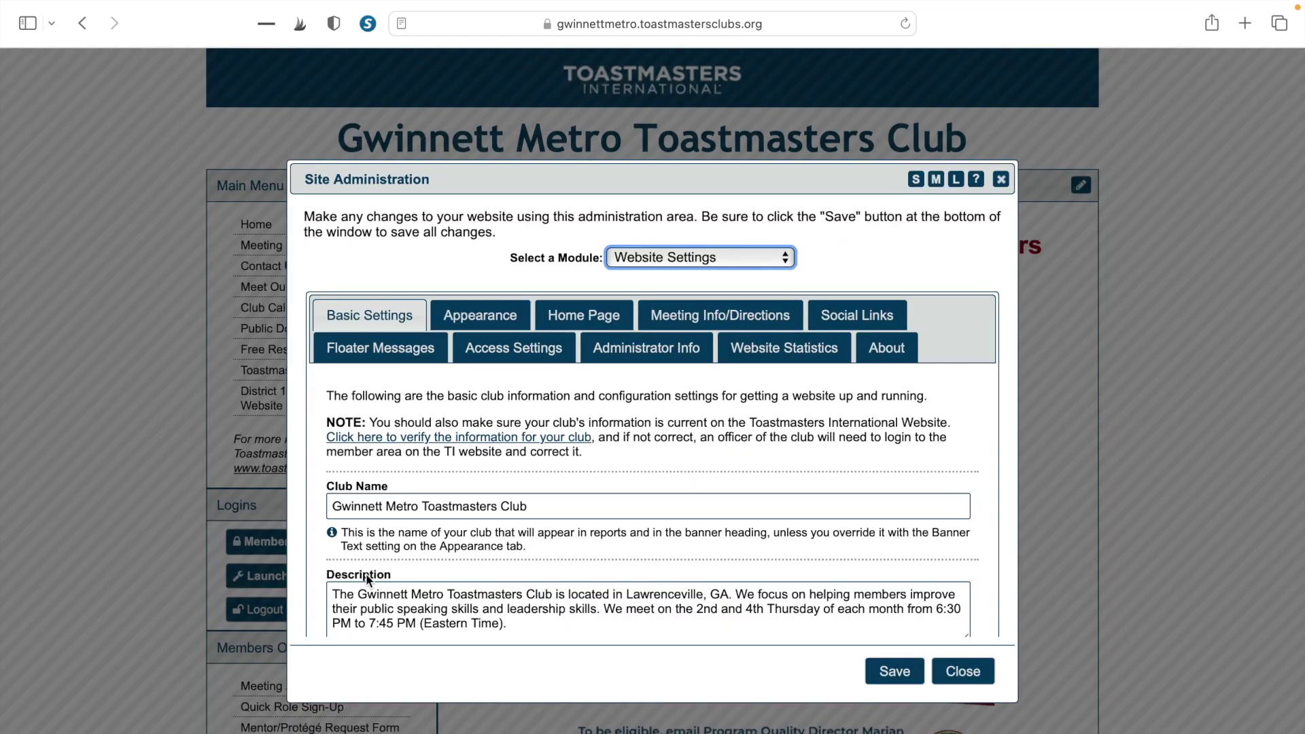
pyautogui.click(479, 311)
pyautogui.moveTo(325, 557); pyautogui.dragTo(317, 598)
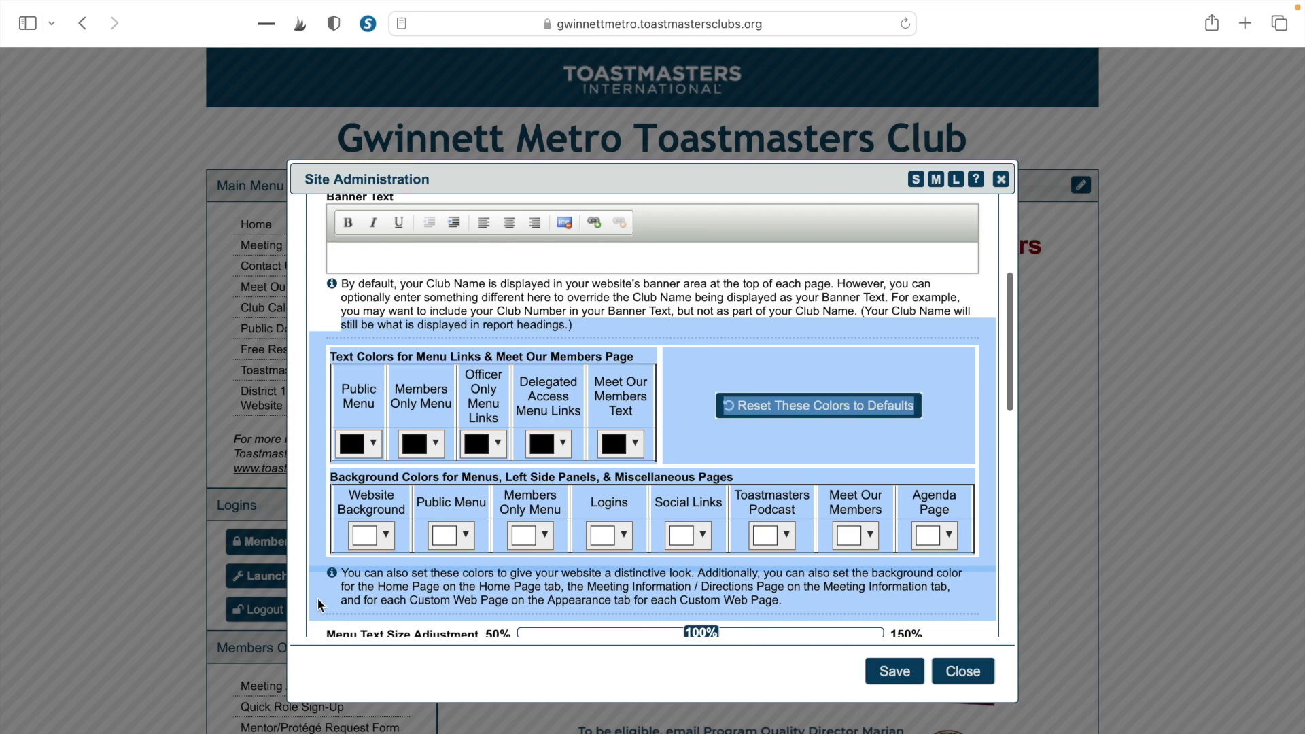
pyautogui.click(306, 551)
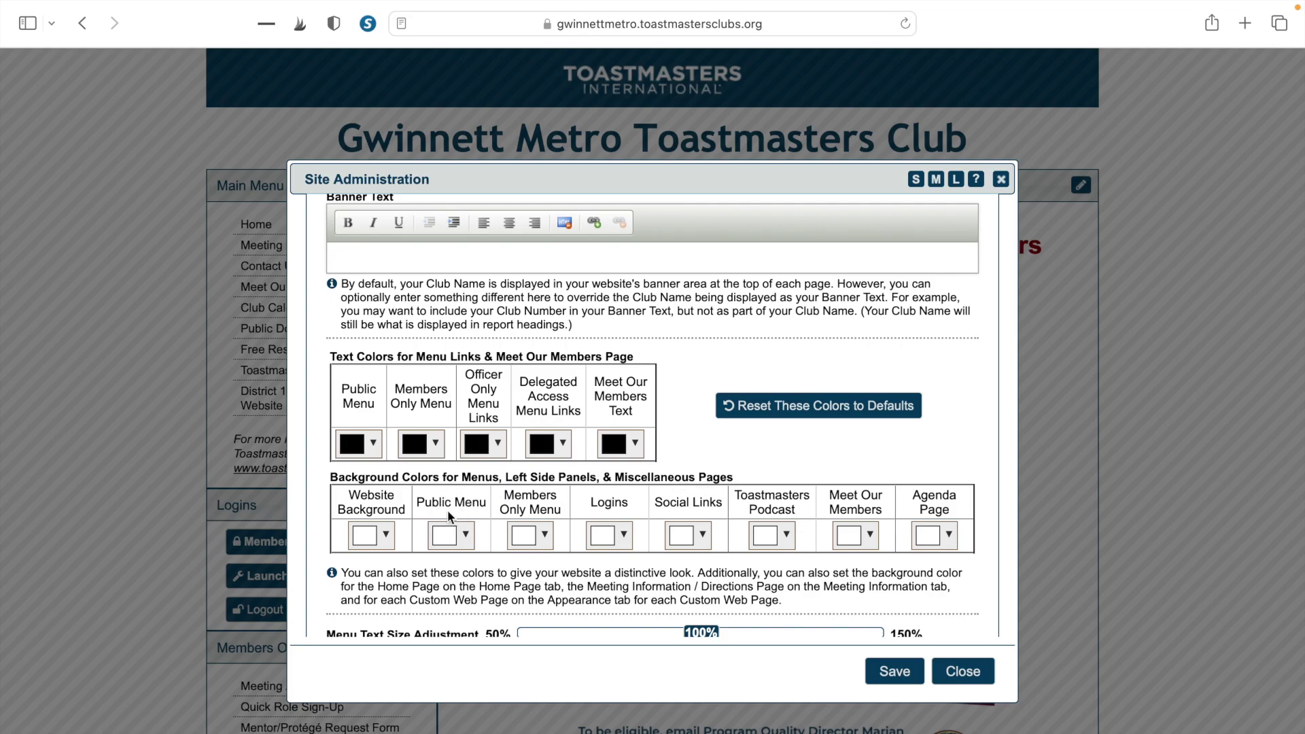
pyautogui.click(467, 536)
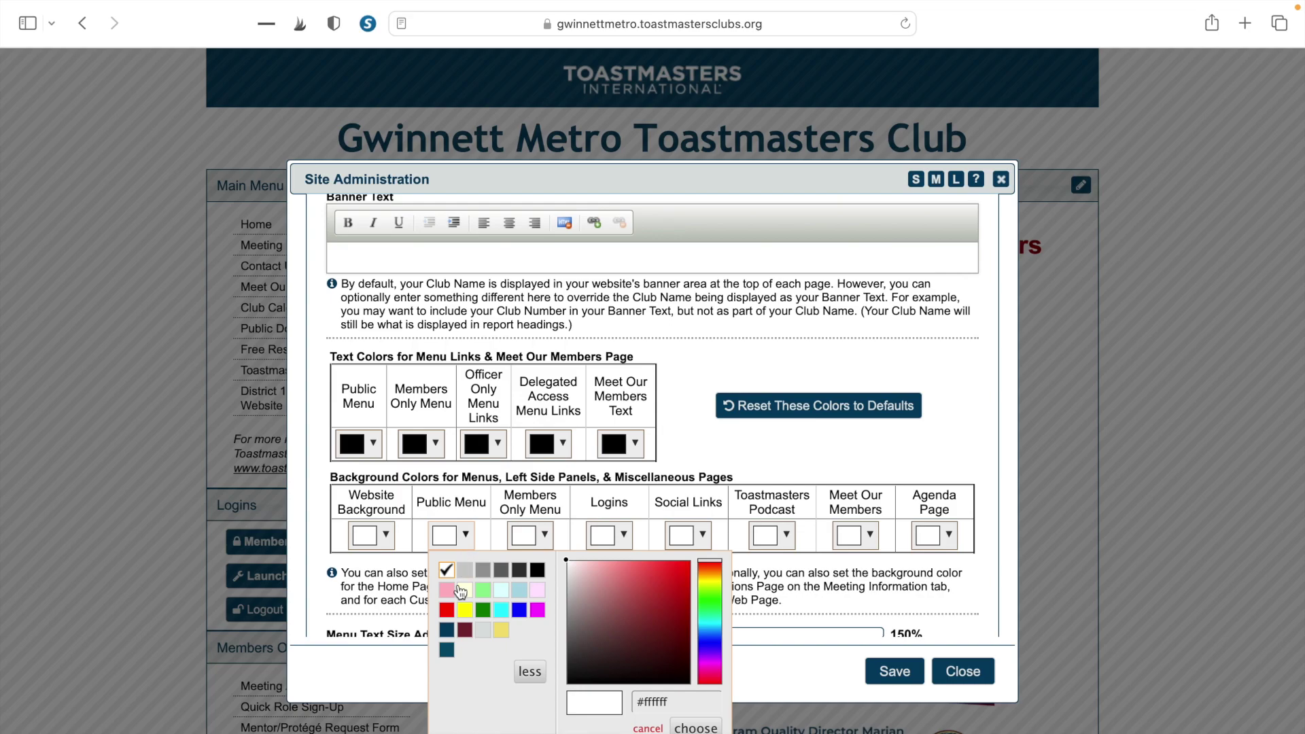
pyautogui.click(447, 632)
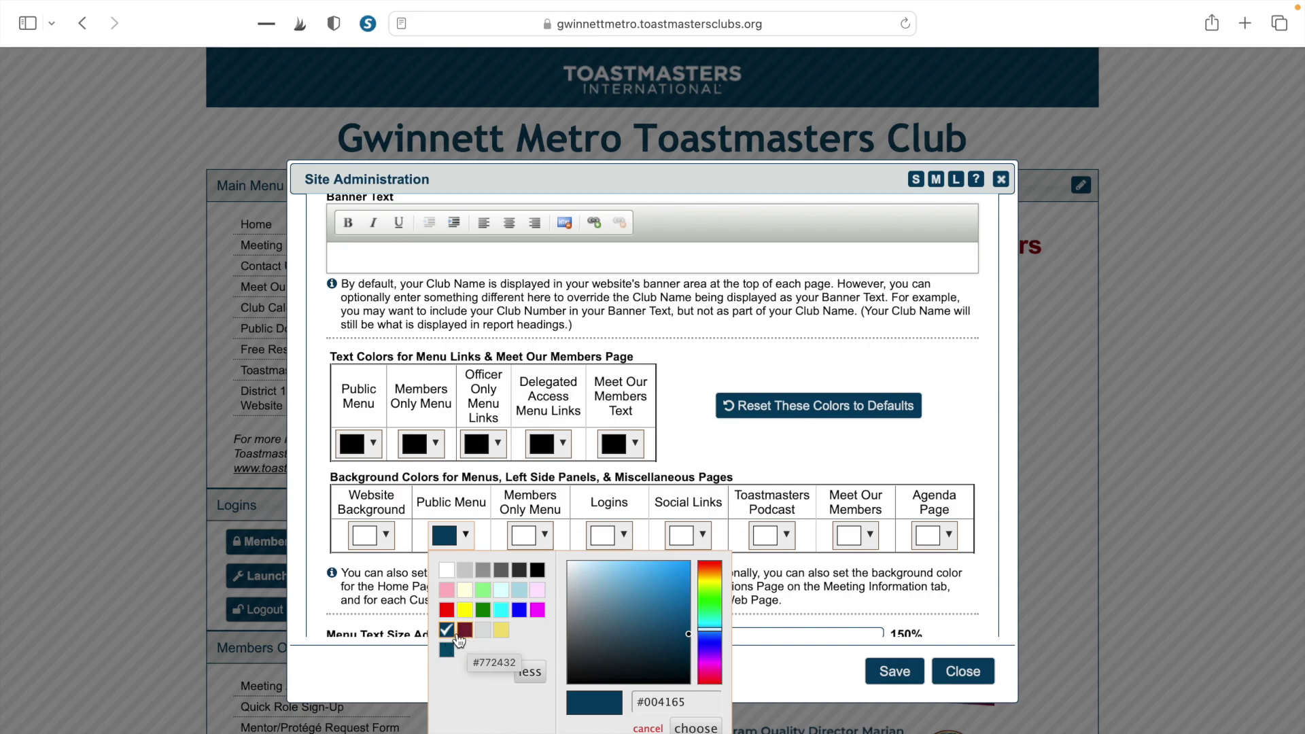
pyautogui.click(367, 382)
pyautogui.scroll(-1, 367, 382)
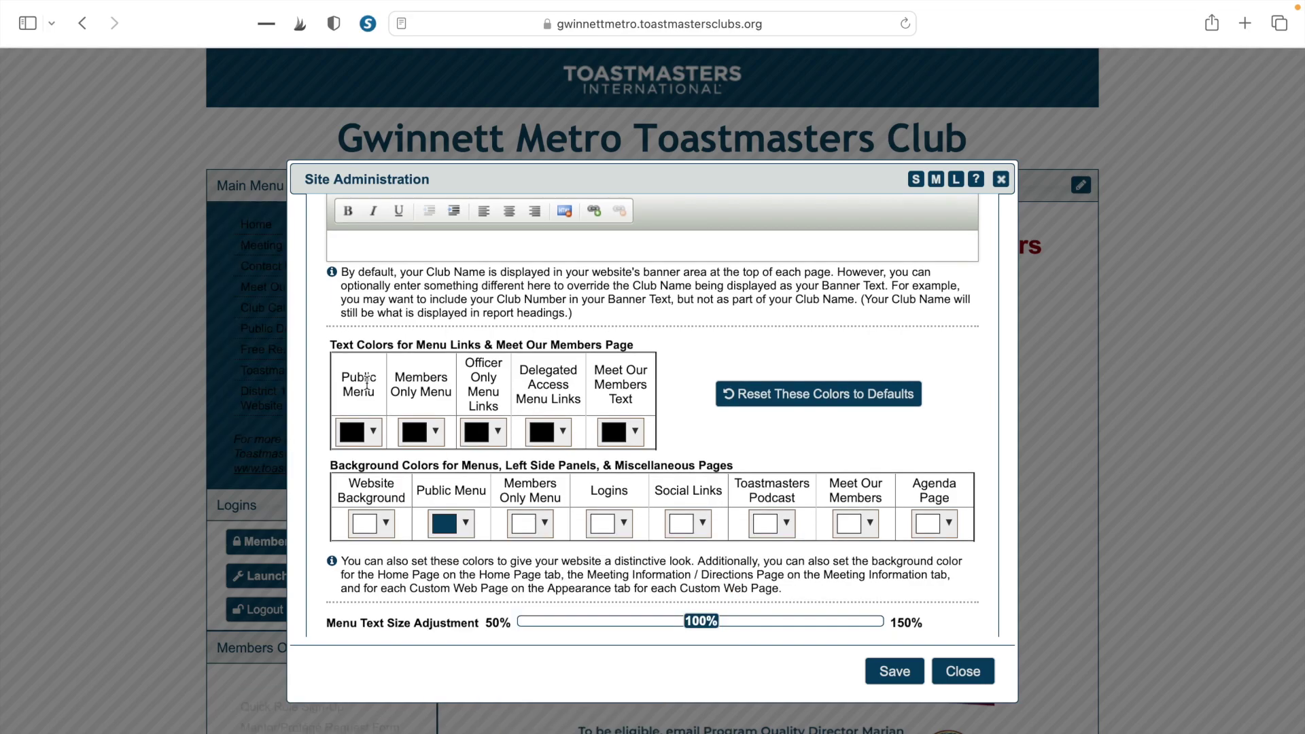
# Step: Set the Public Menu text color to white, save the appearance settings and close the administration window
pyautogui.click(369, 434)
pyautogui.click(354, 467)
pyautogui.click(892, 671)
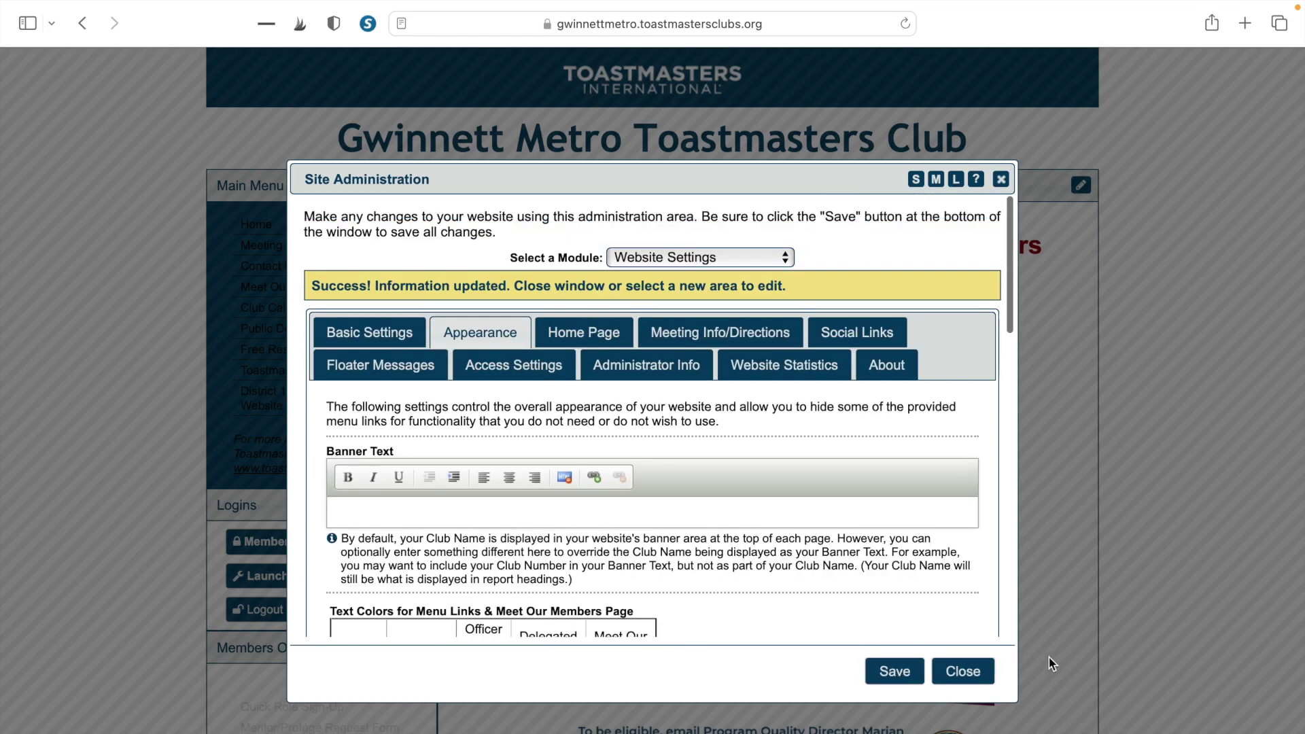
pyautogui.click(962, 670)
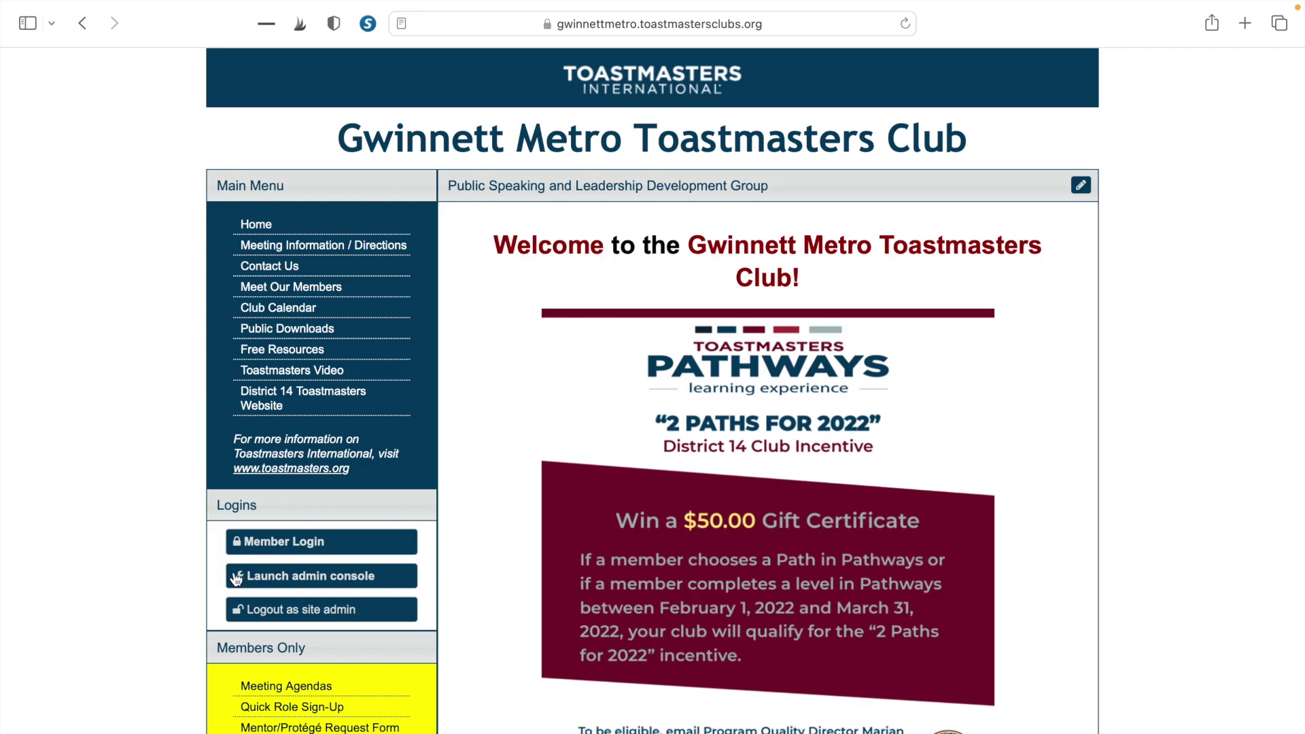
# Step: In the appearance settings, try BlueCallout.gif as the website background wallpaper and replace it with BlueRaysGradient-staggered.png
pyautogui.click(257, 576)
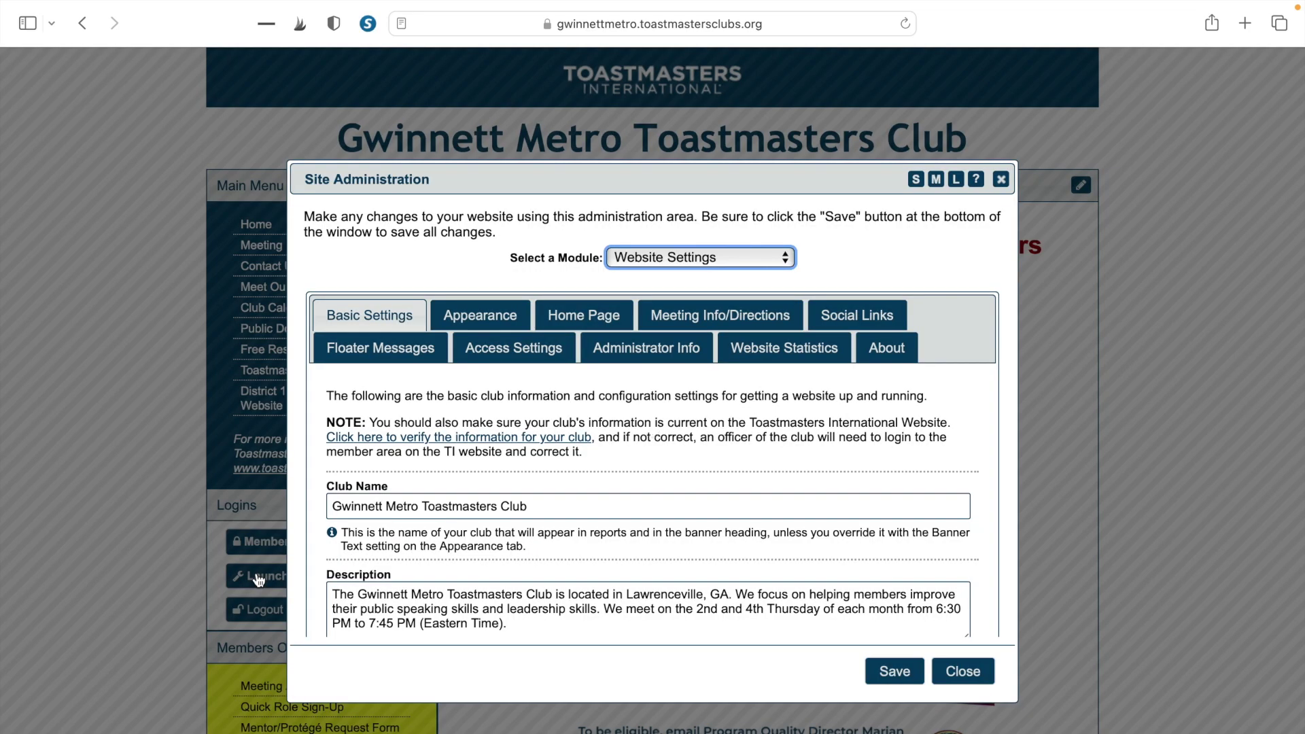
pyautogui.click(513, 312)
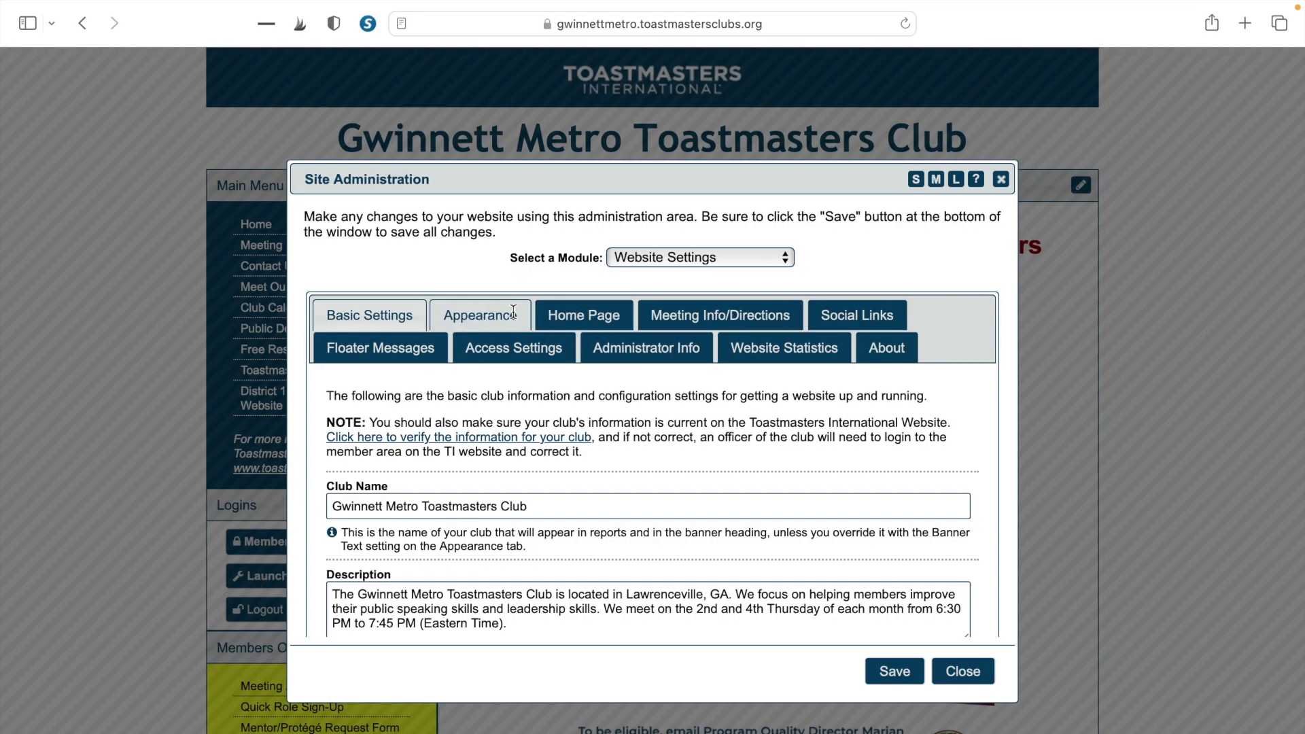
pyautogui.moveTo(312, 514); pyautogui.dragTo(344, 649)
pyautogui.click(398, 360)
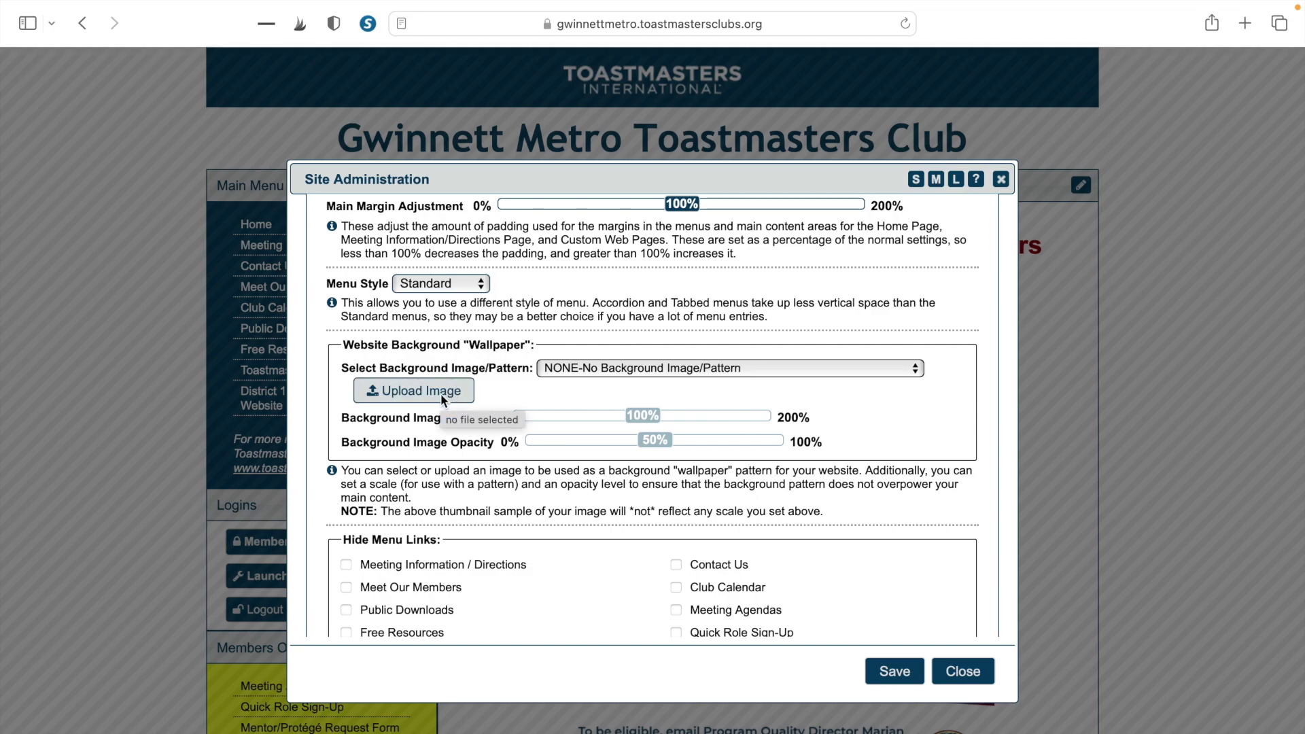
pyautogui.click(580, 369)
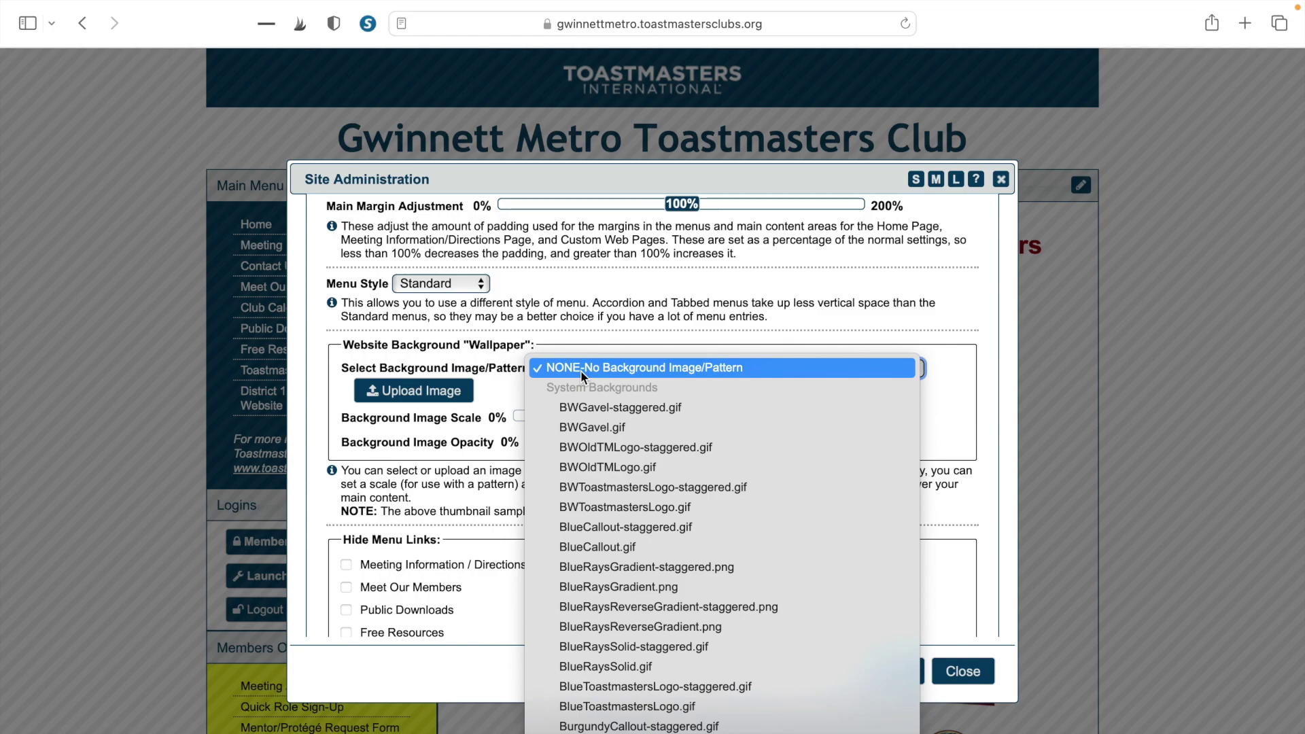
pyautogui.click(616, 546)
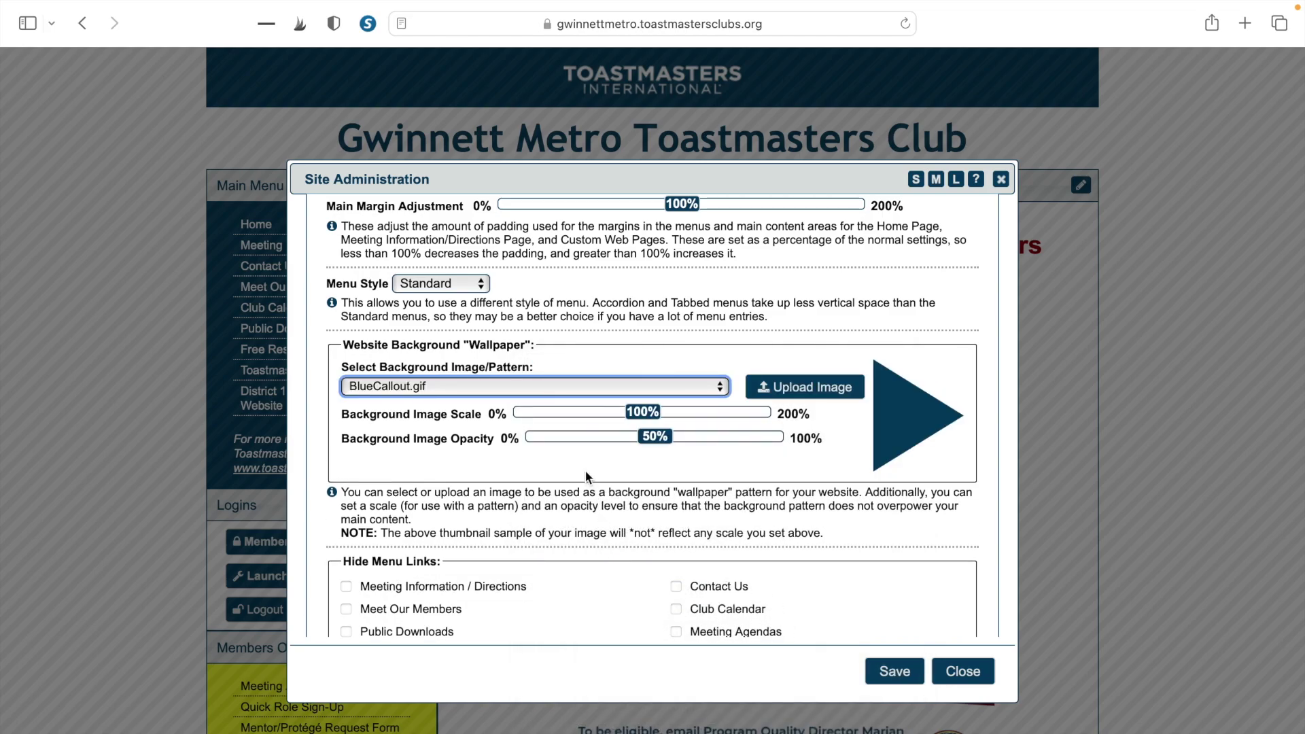
pyautogui.click(528, 384)
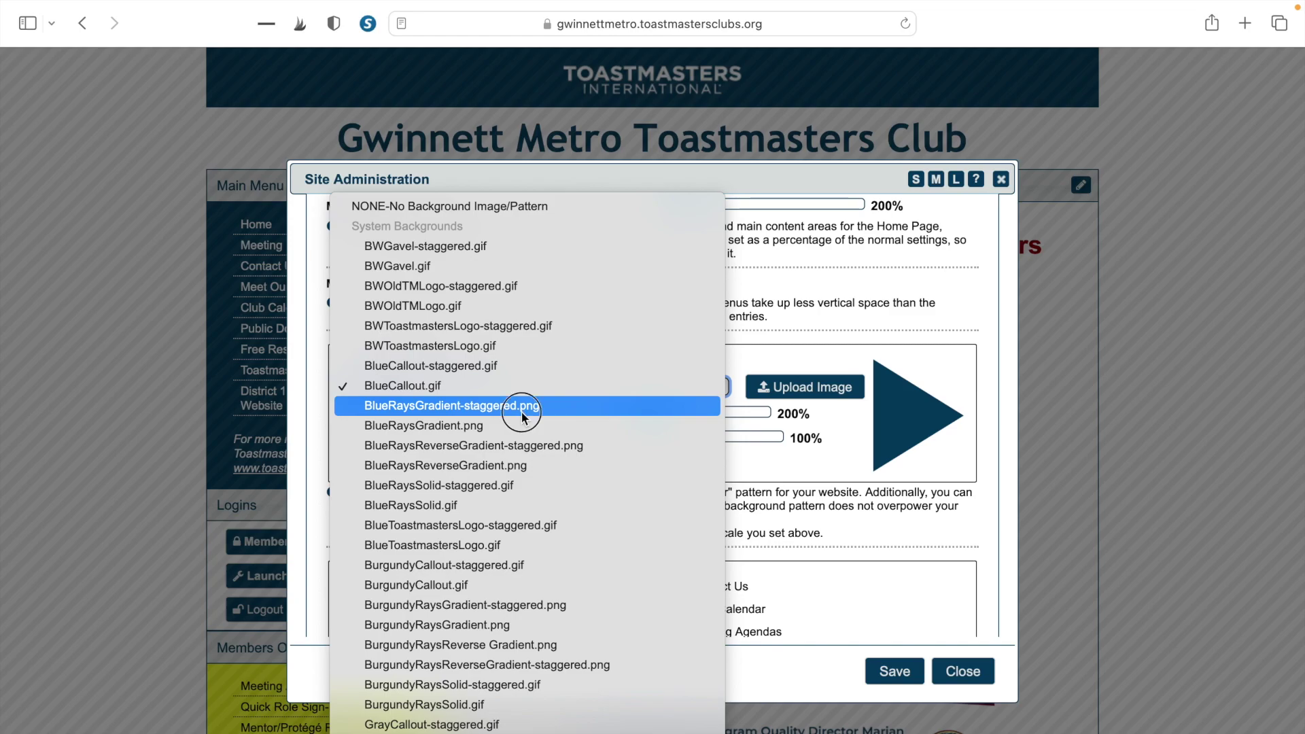
pyautogui.click(521, 406)
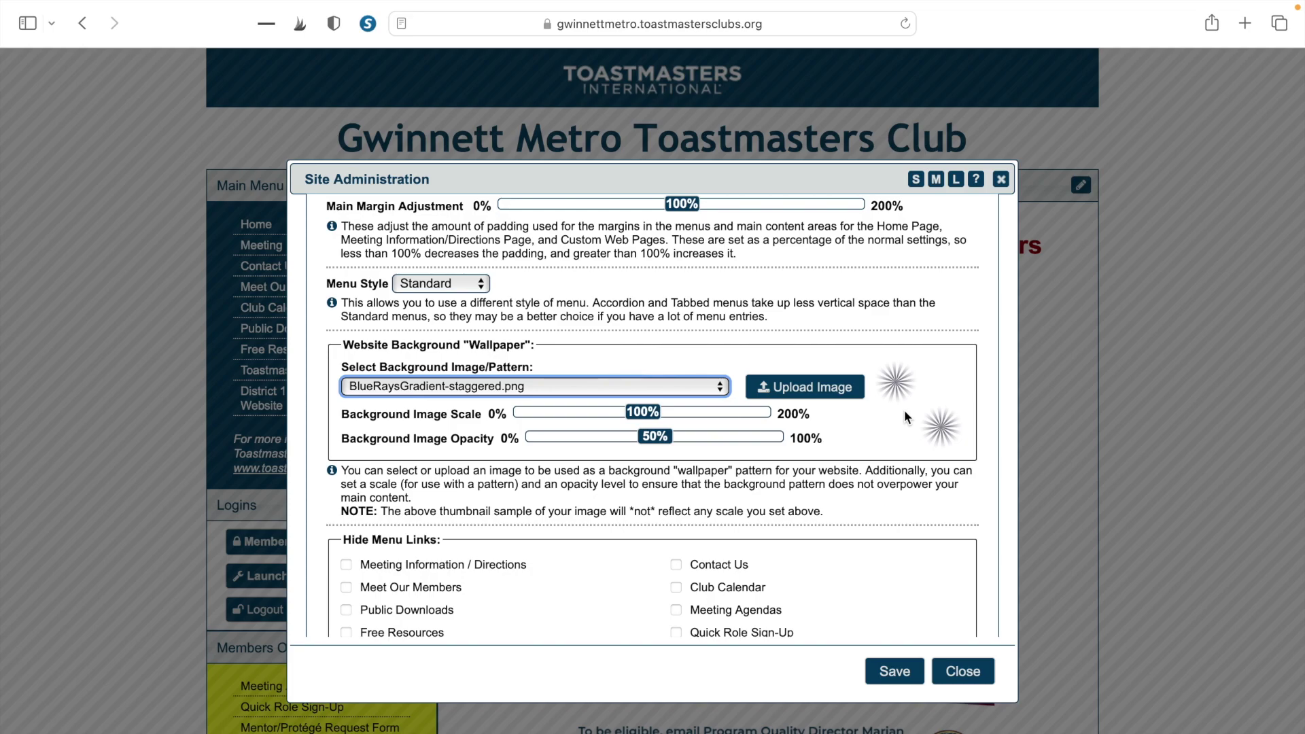
# Step: Save the appearance settings with the selected background wallpaper and close the administration window
pyautogui.click(894, 673)
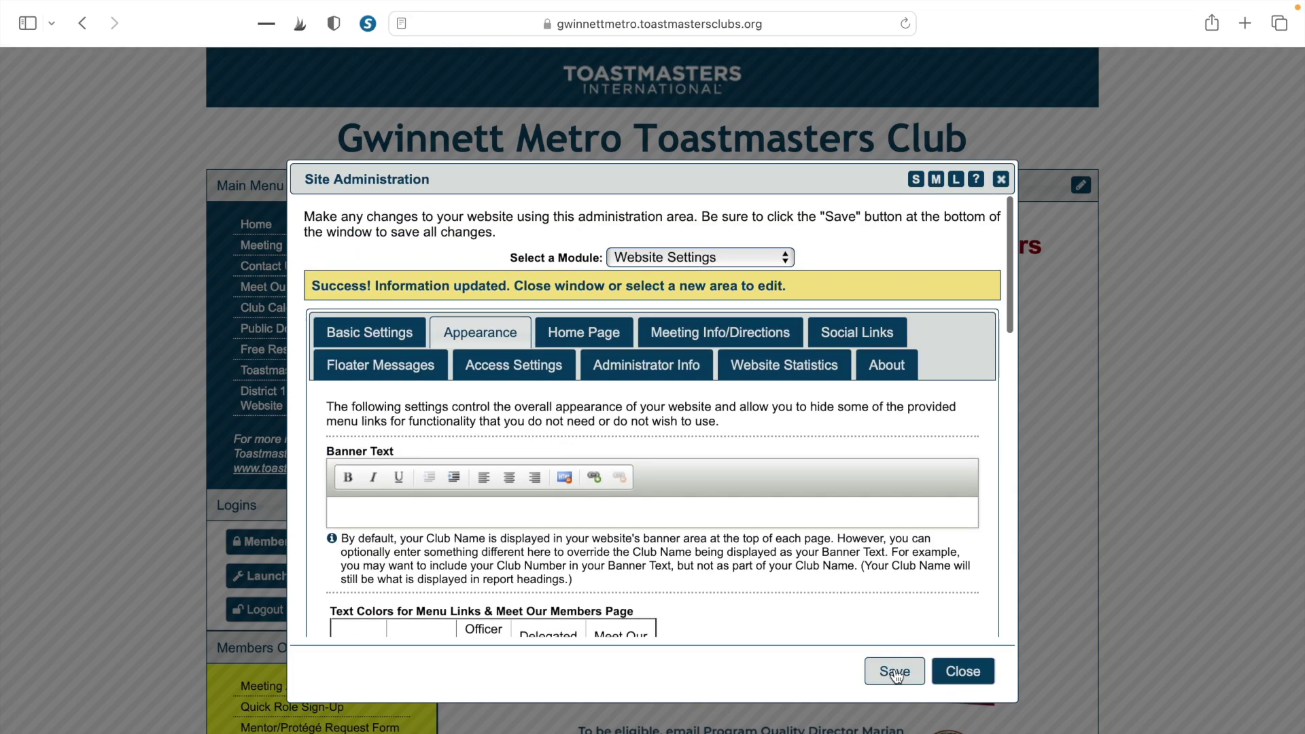
pyautogui.click(958, 672)
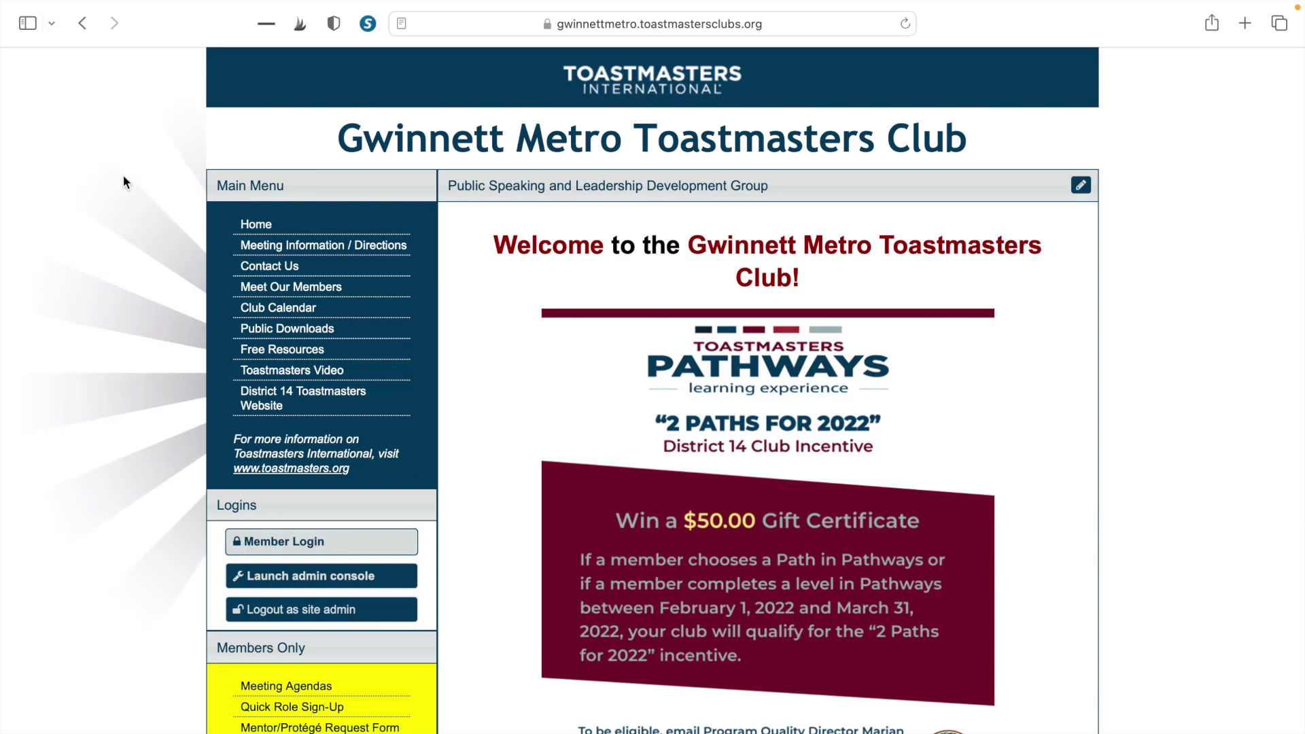
# Step: Reopen the website's appearance settings, set the Background Image Scale to 44%, save and close the administration window
pyautogui.click(248, 578)
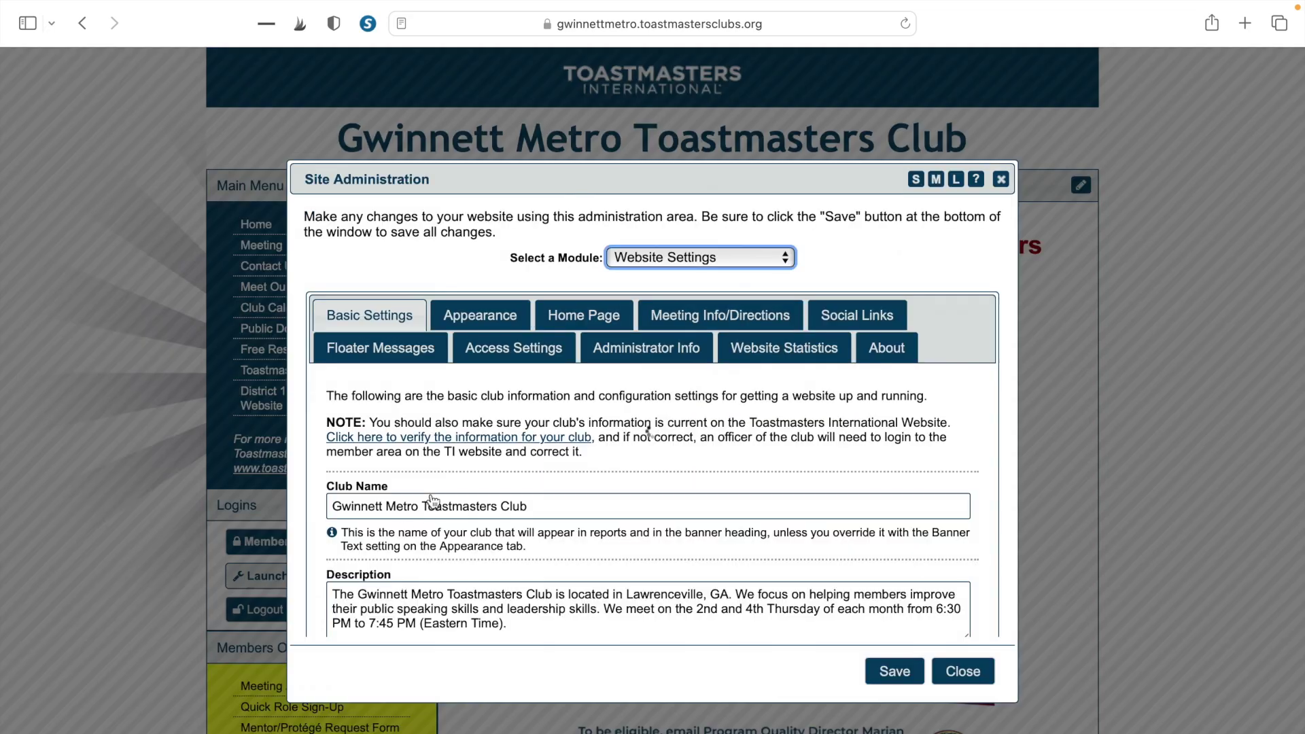
pyautogui.click(495, 315)
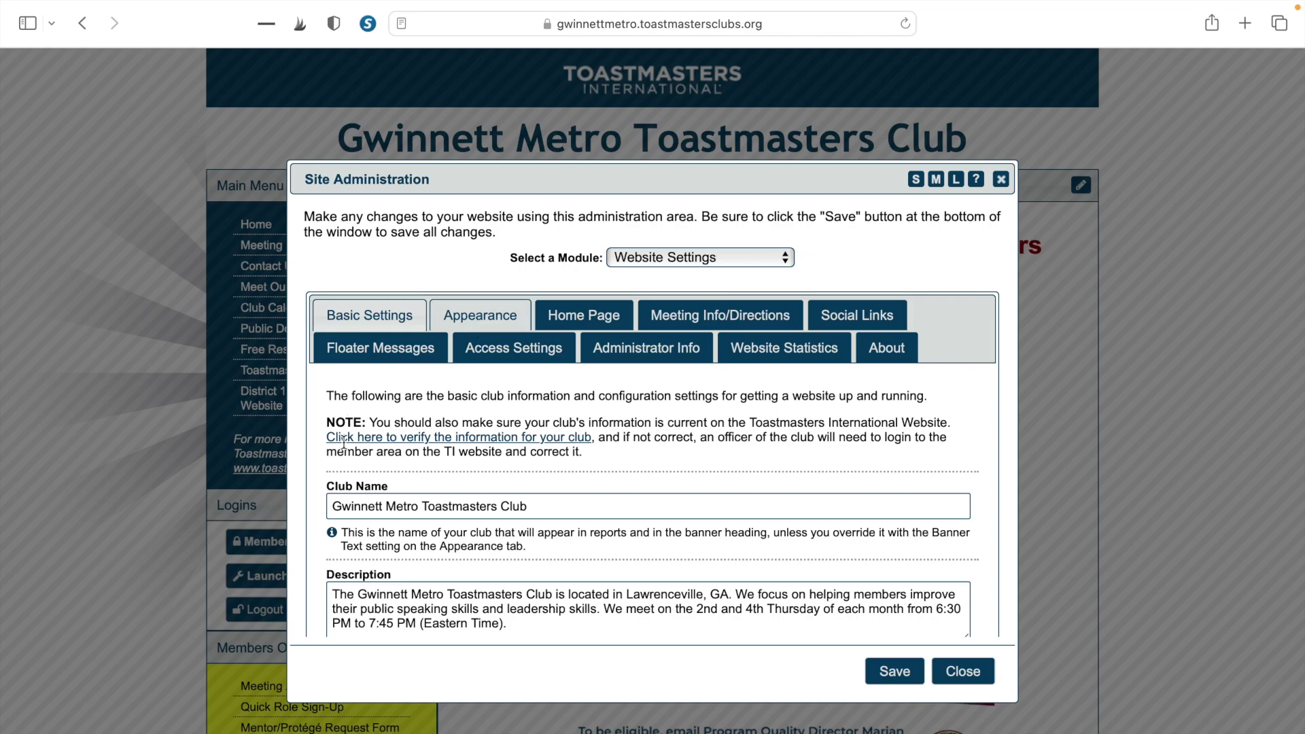
pyautogui.moveTo(297, 504); pyautogui.dragTo(313, 566)
pyautogui.click(312, 560)
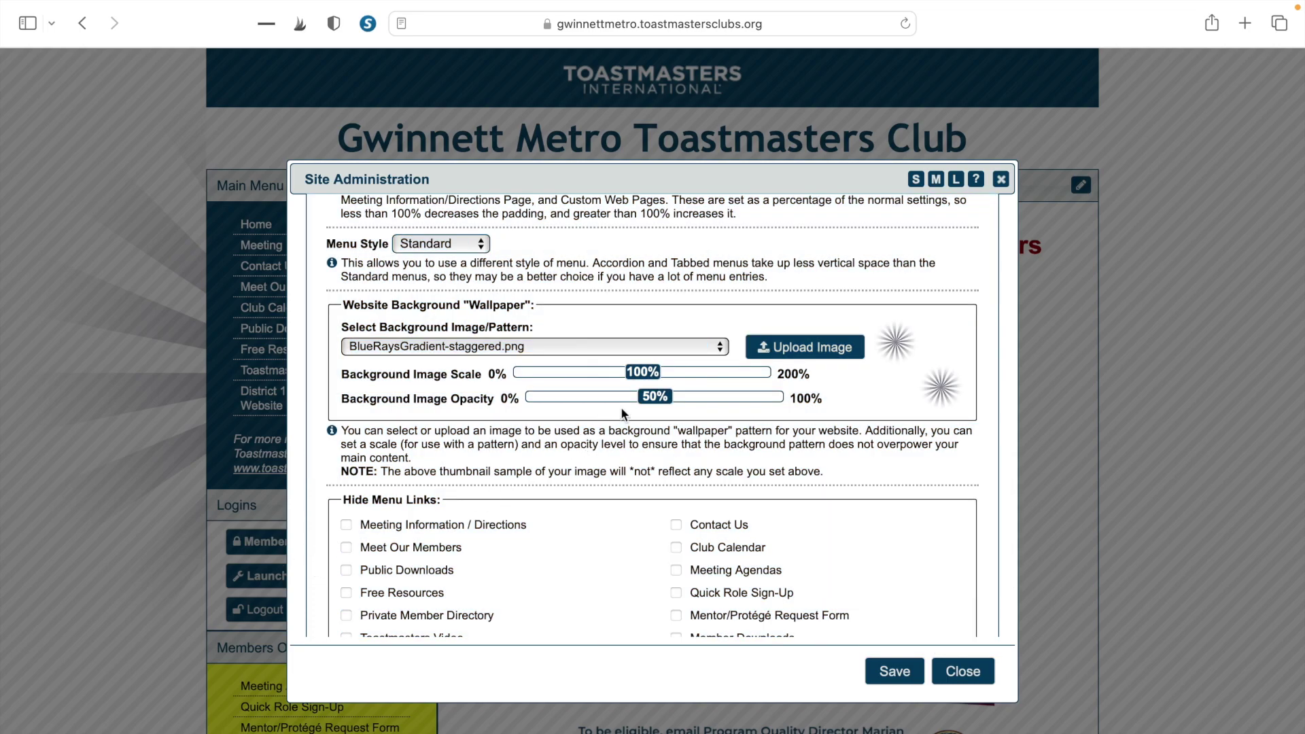
pyautogui.click(646, 382)
pyautogui.moveTo(612, 375); pyautogui.dragTo(573, 376)
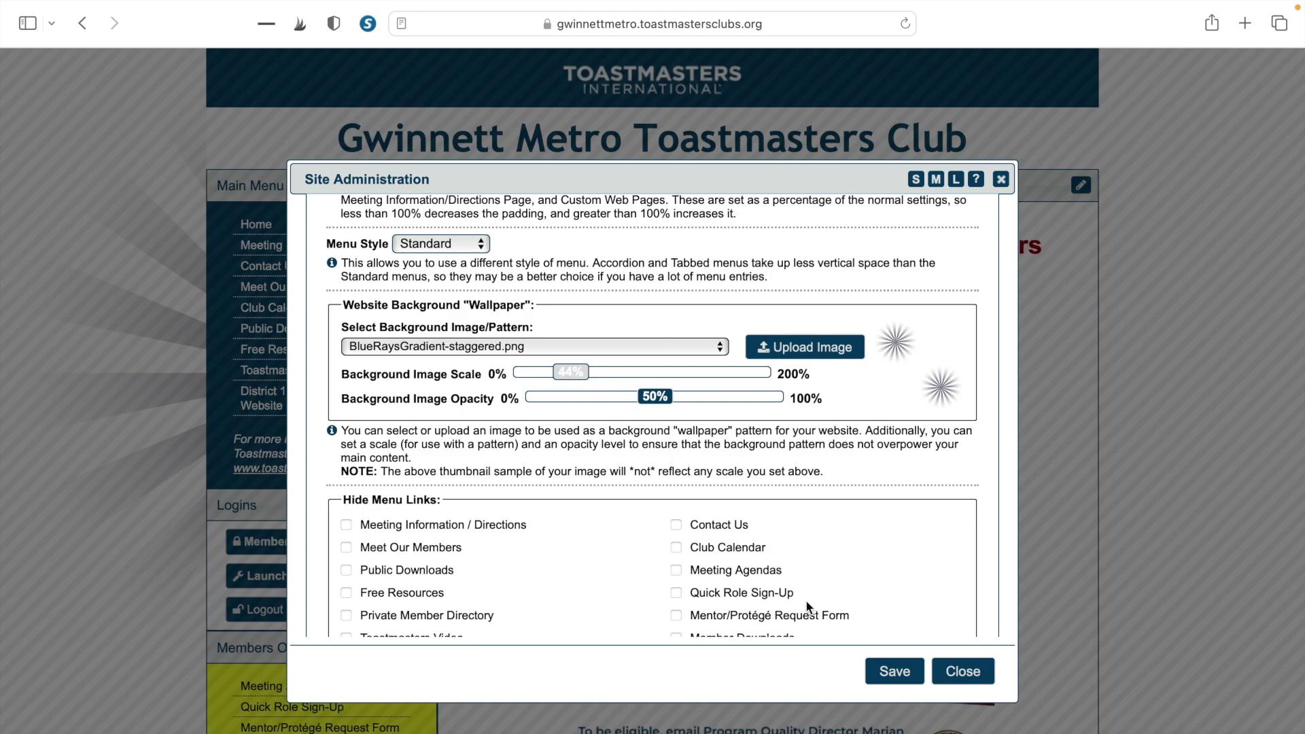
pyautogui.click(896, 671)
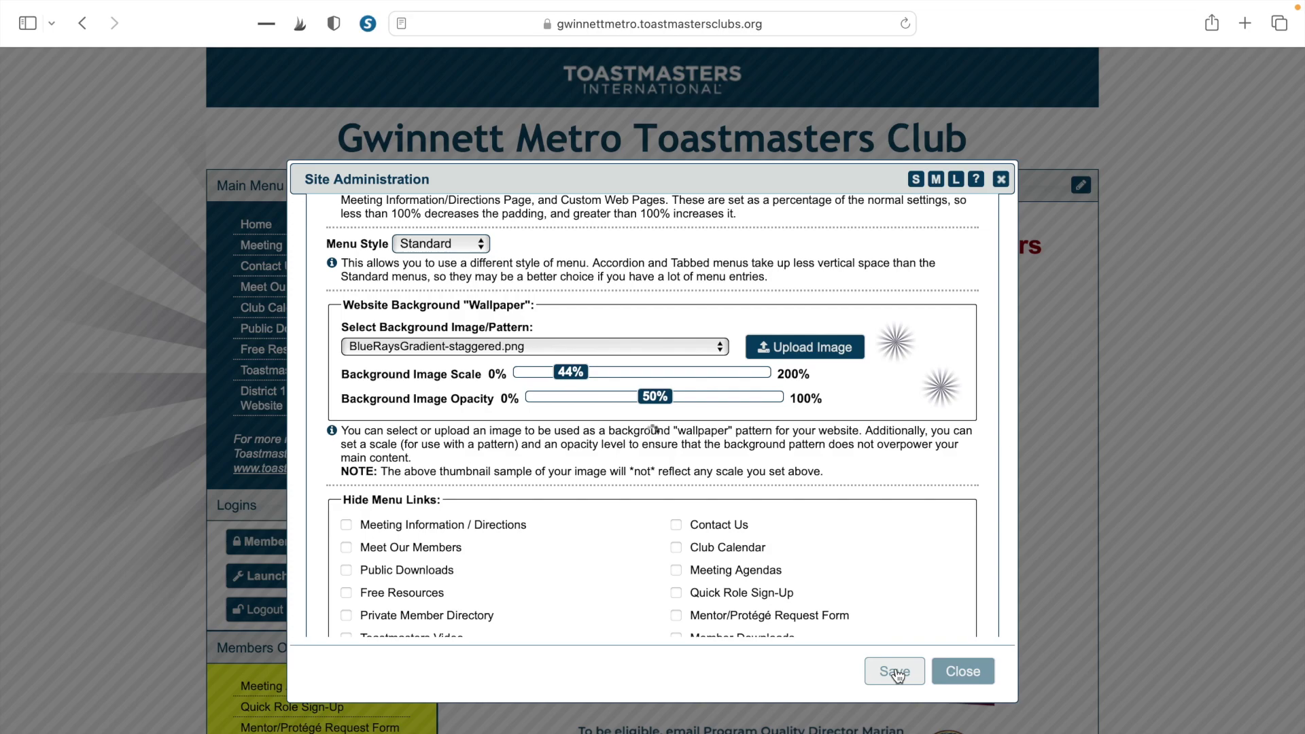
pyautogui.click(962, 673)
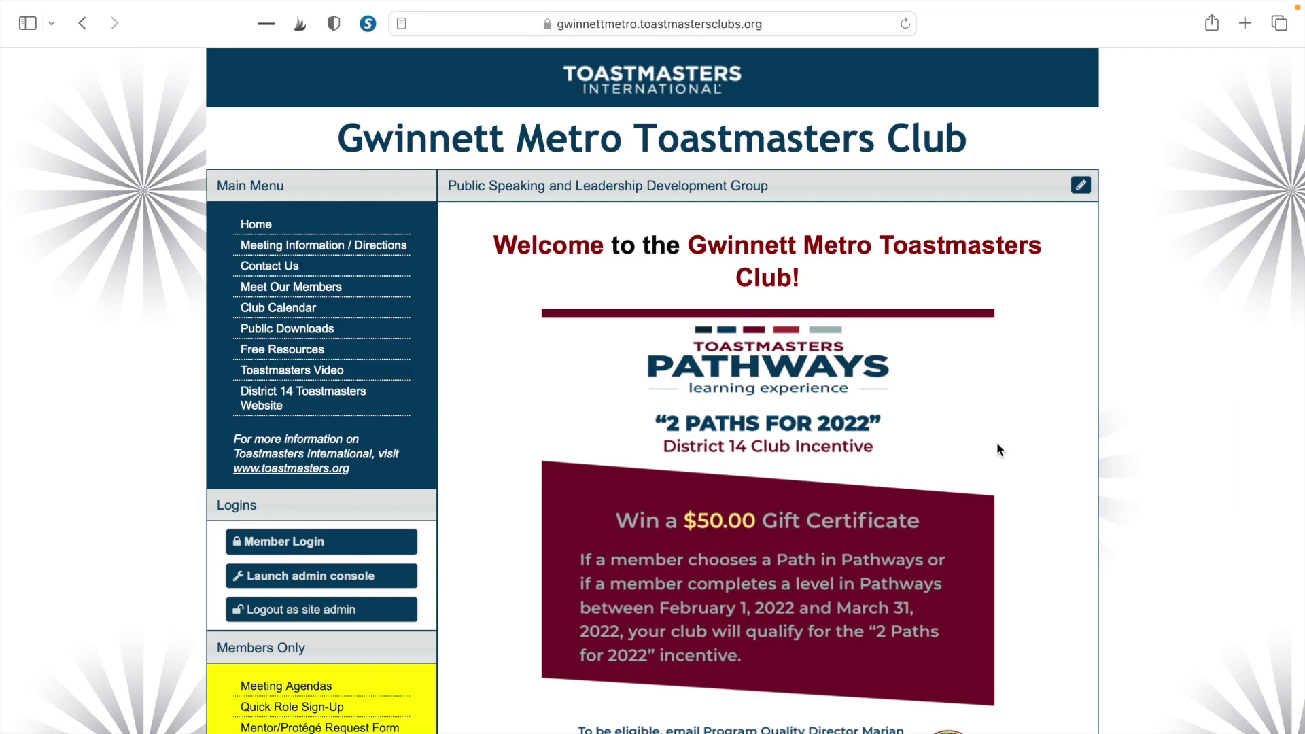
# Step: Open the home page content for editing and add the line "Click here to visit the District 14 website" below the Drawing Opportunities banner
pyautogui.click(1081, 185)
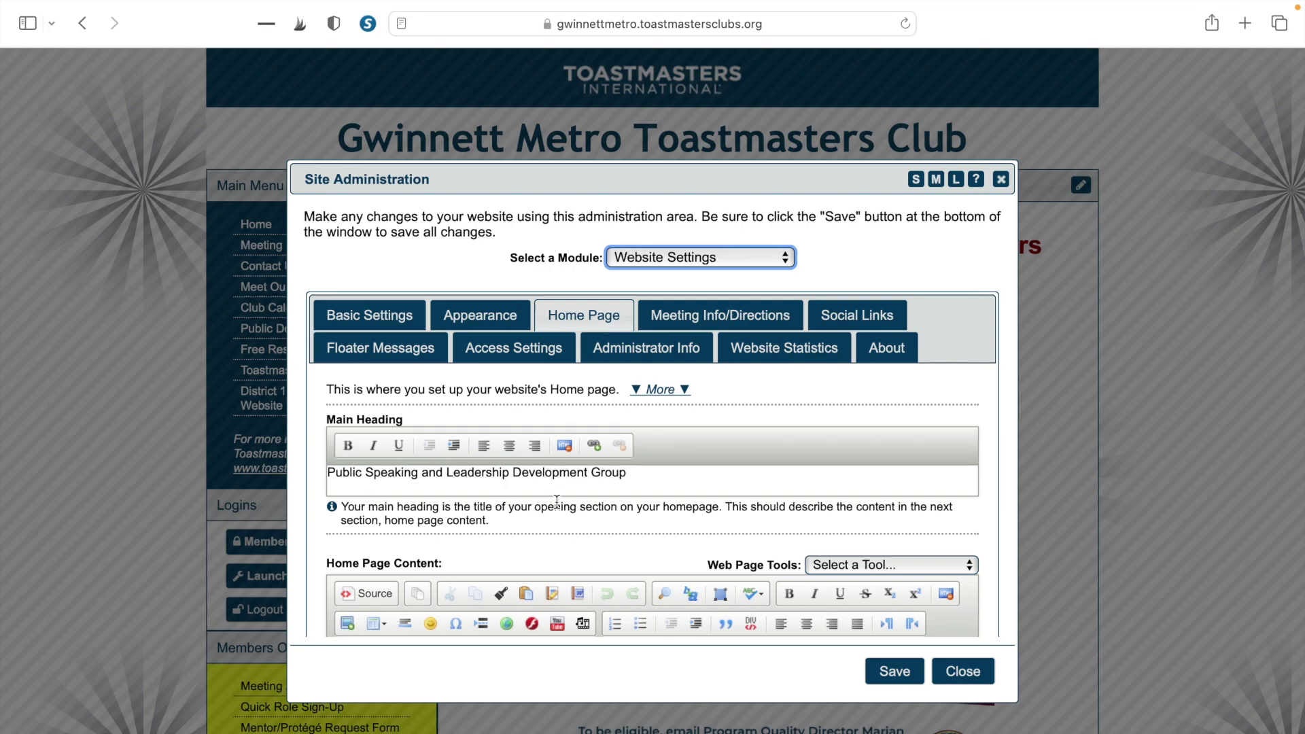
pyautogui.click(639, 473)
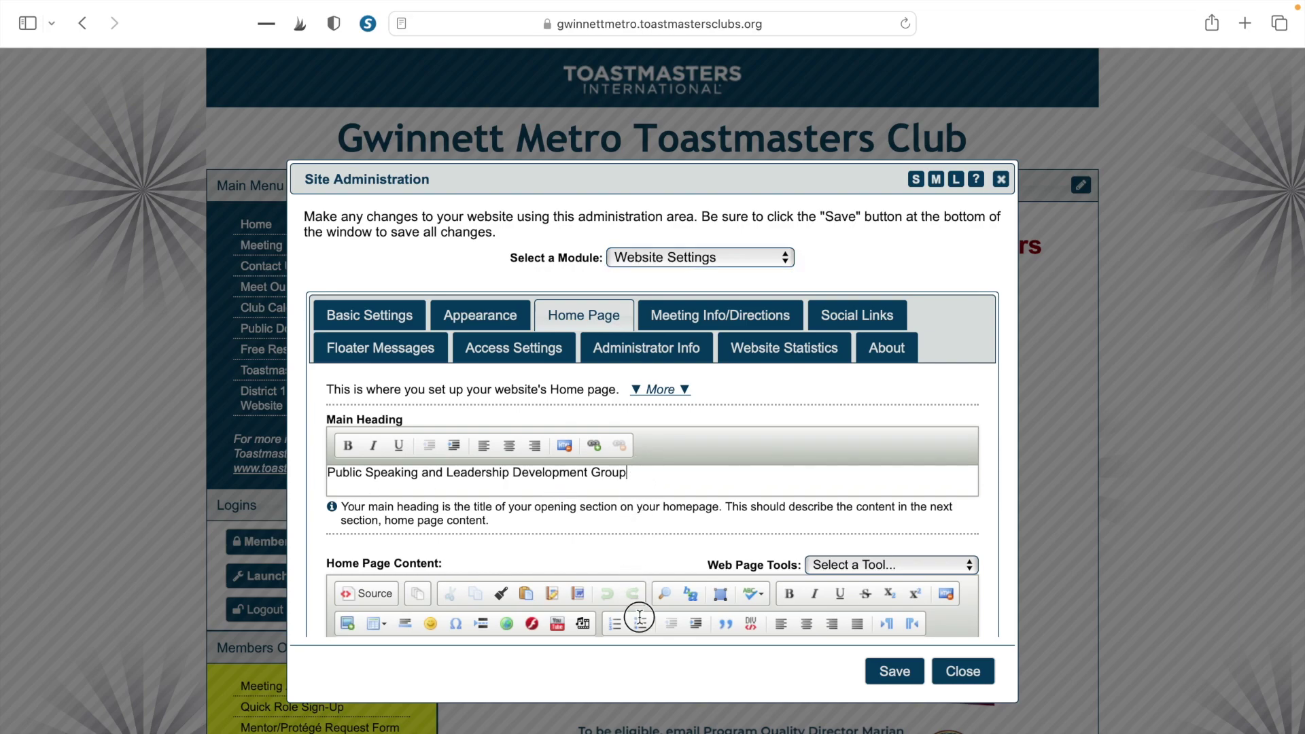
pyautogui.scroll(-1, 639, 625)
pyautogui.scroll(-5, 637, 649)
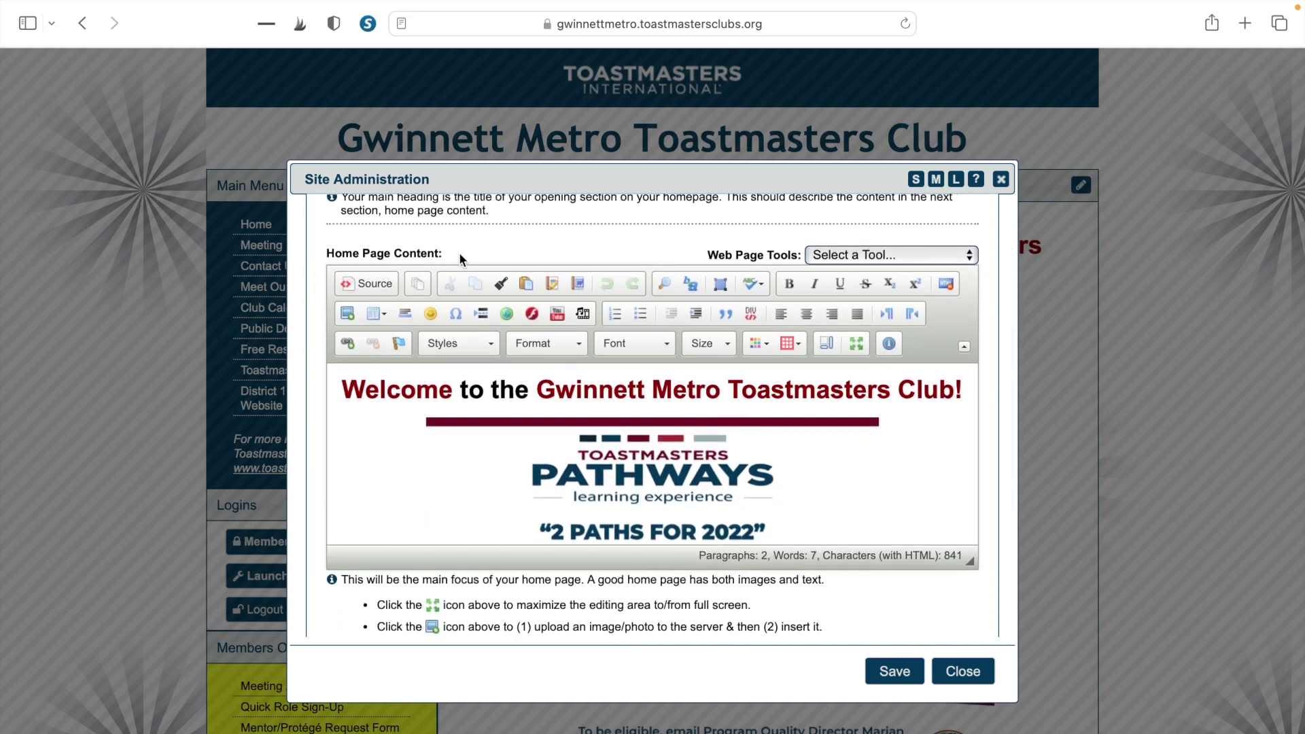
pyautogui.click(912, 470)
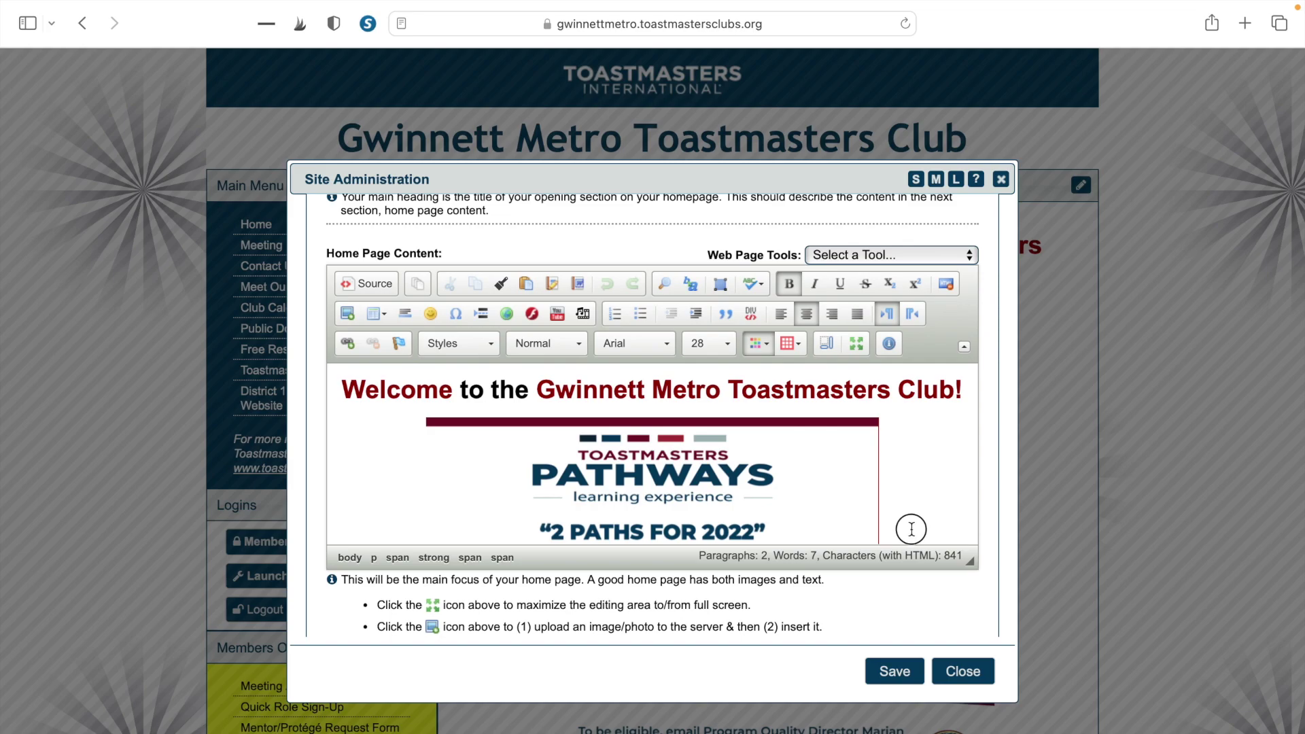
pyautogui.scroll(-5, 907, 537)
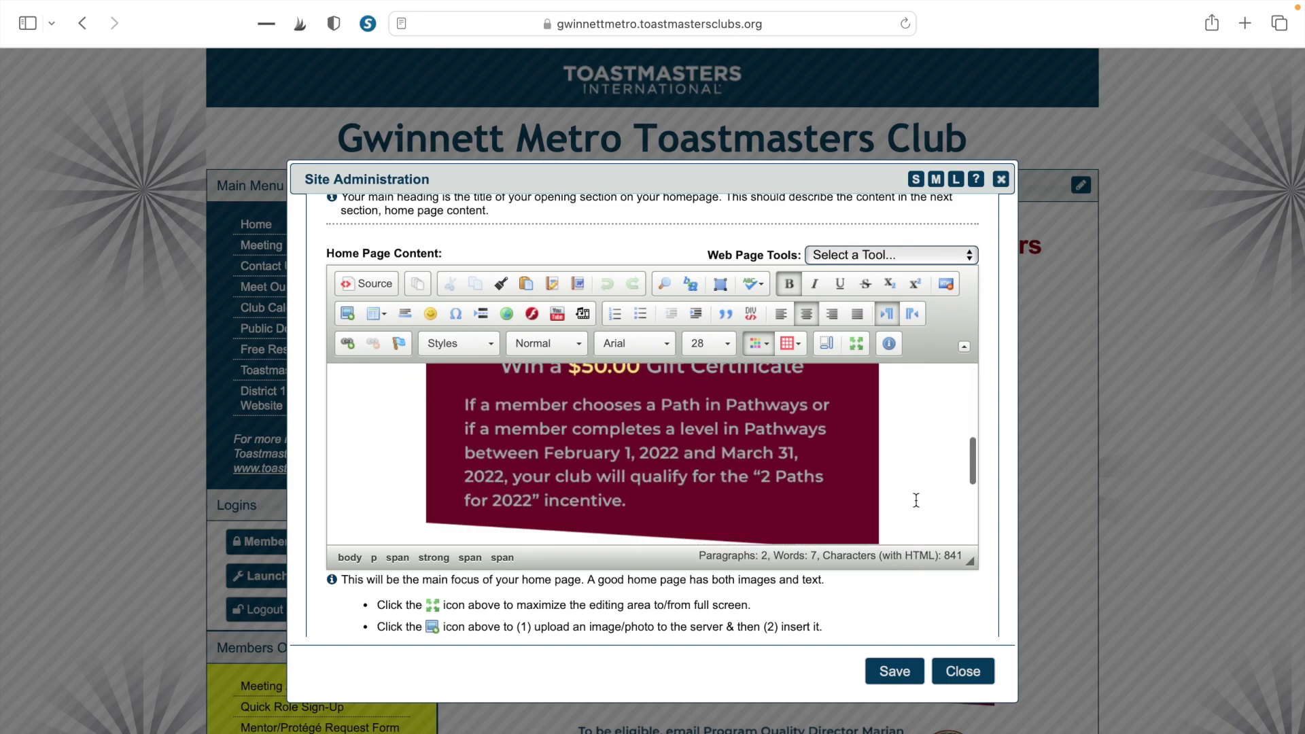
pyautogui.scroll(-5, 915, 498)
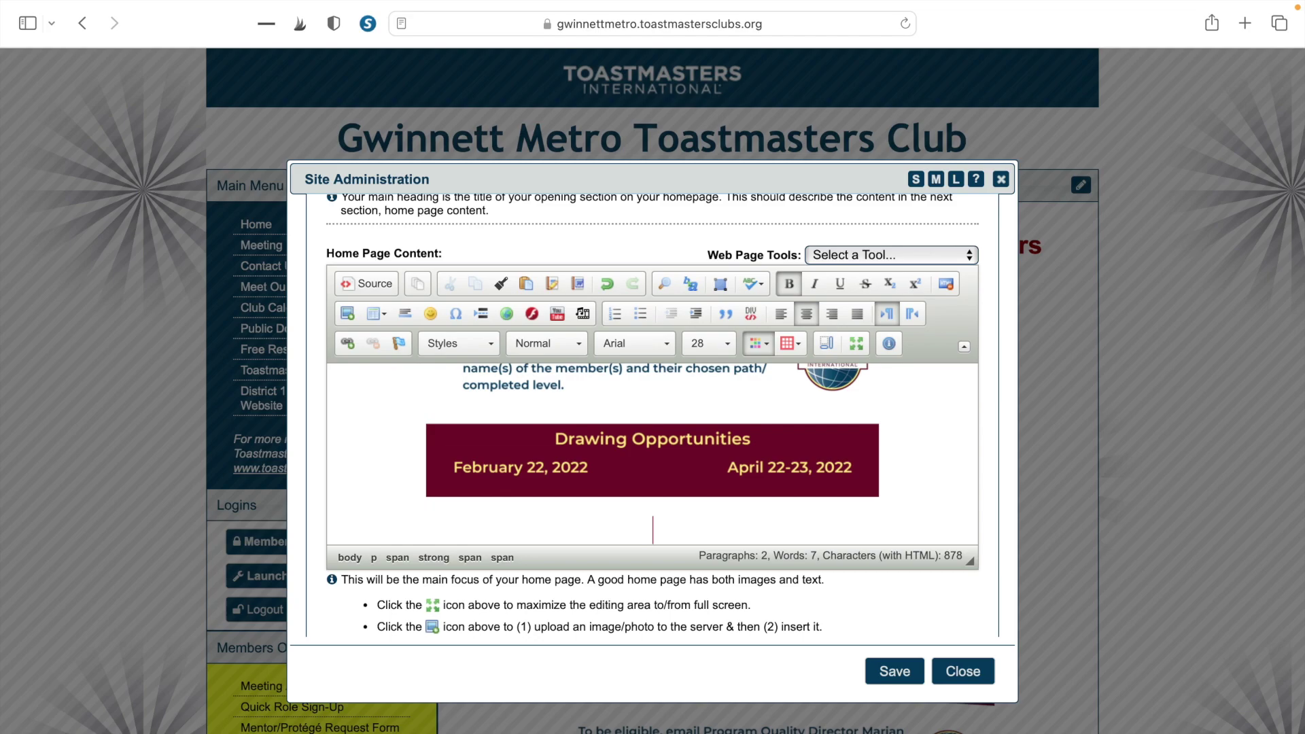
pyautogui.write('Click here ')
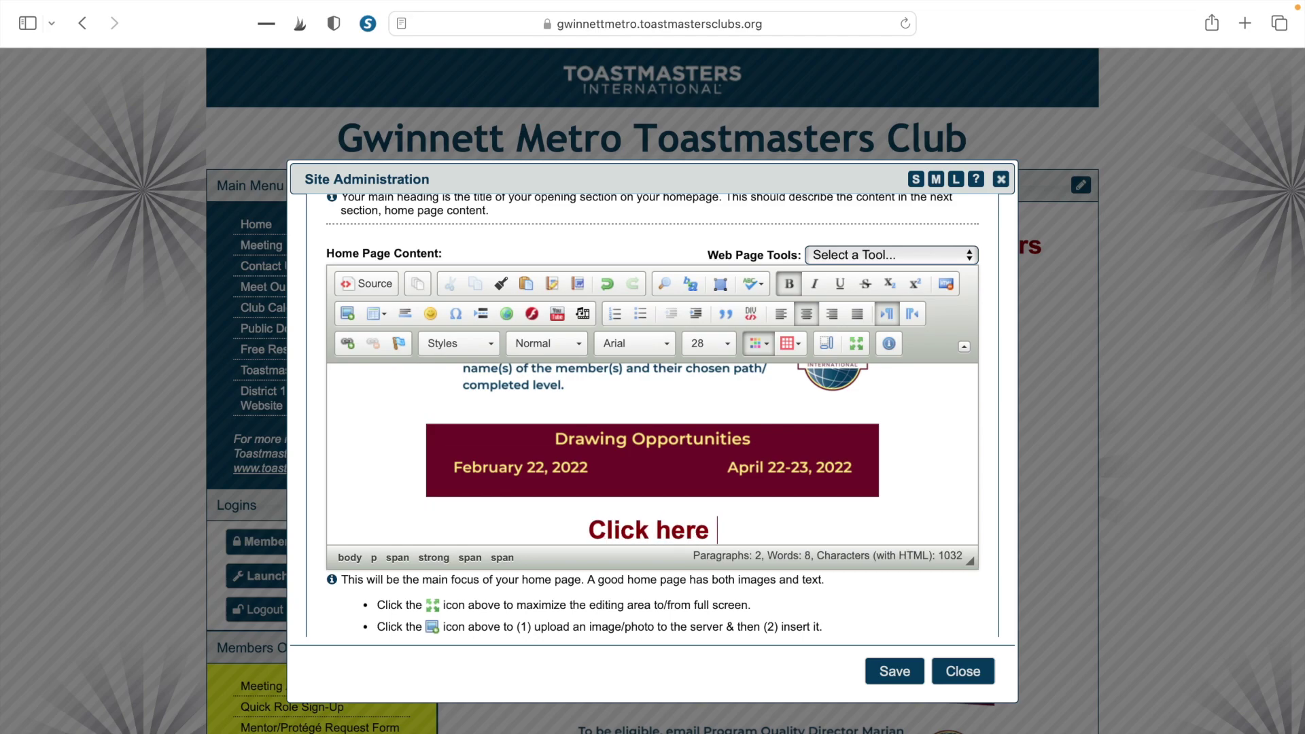
pyautogui.write('to visit t')
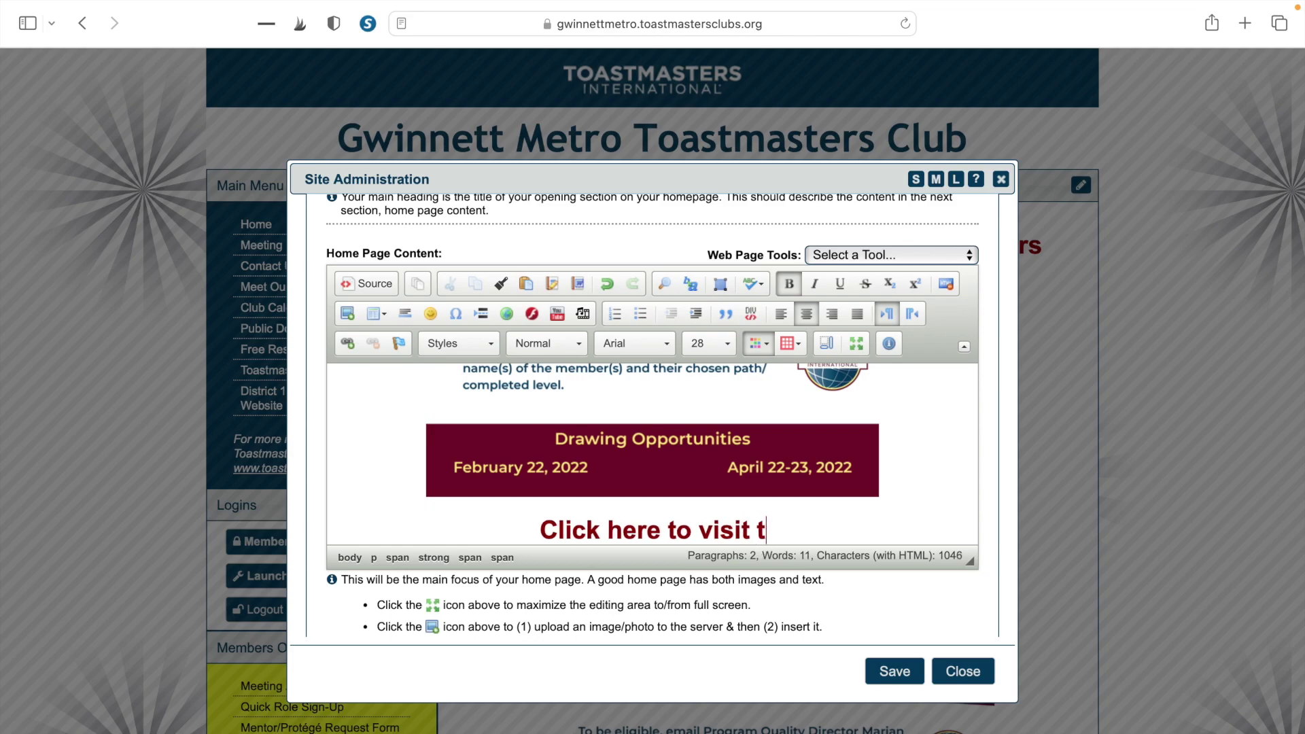
pyautogui.write('he D')
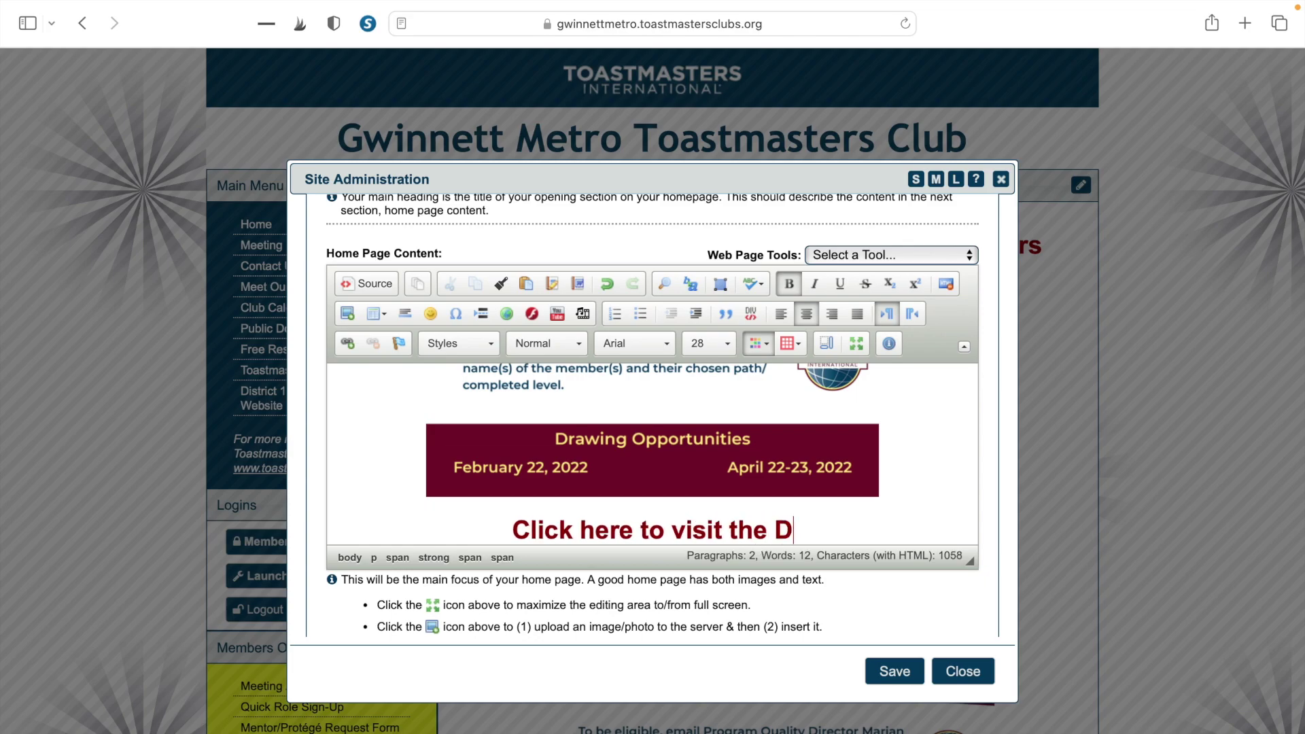
pyautogui.write('istrict')
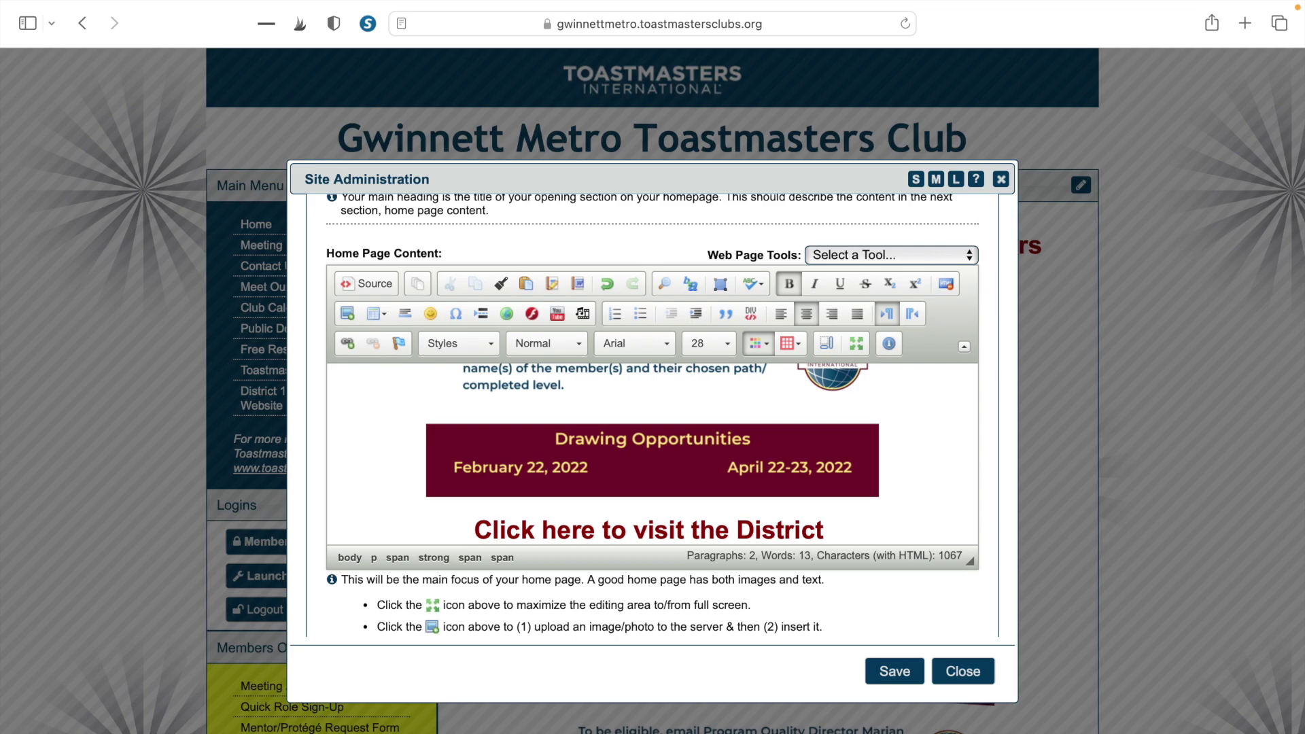
pyautogui.write(' 14 website')
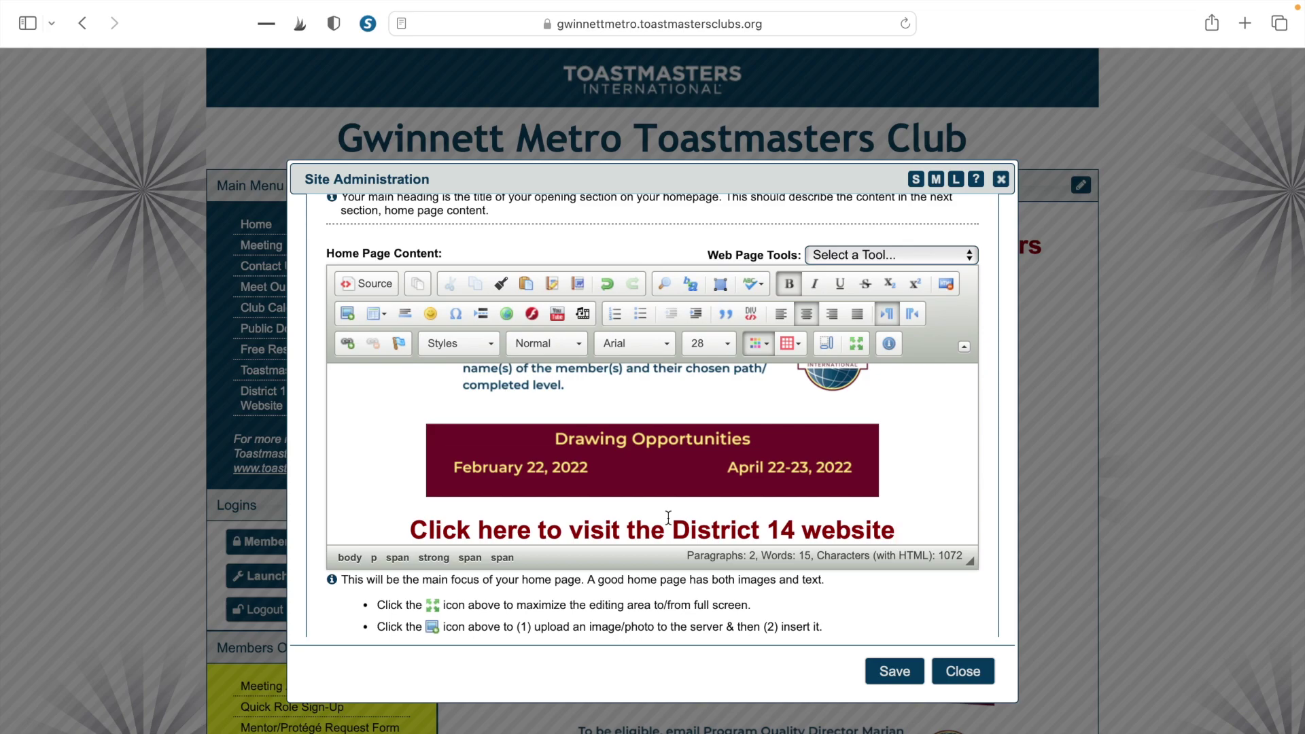
pyautogui.moveTo(905, 536); pyautogui.dragTo(408, 523)
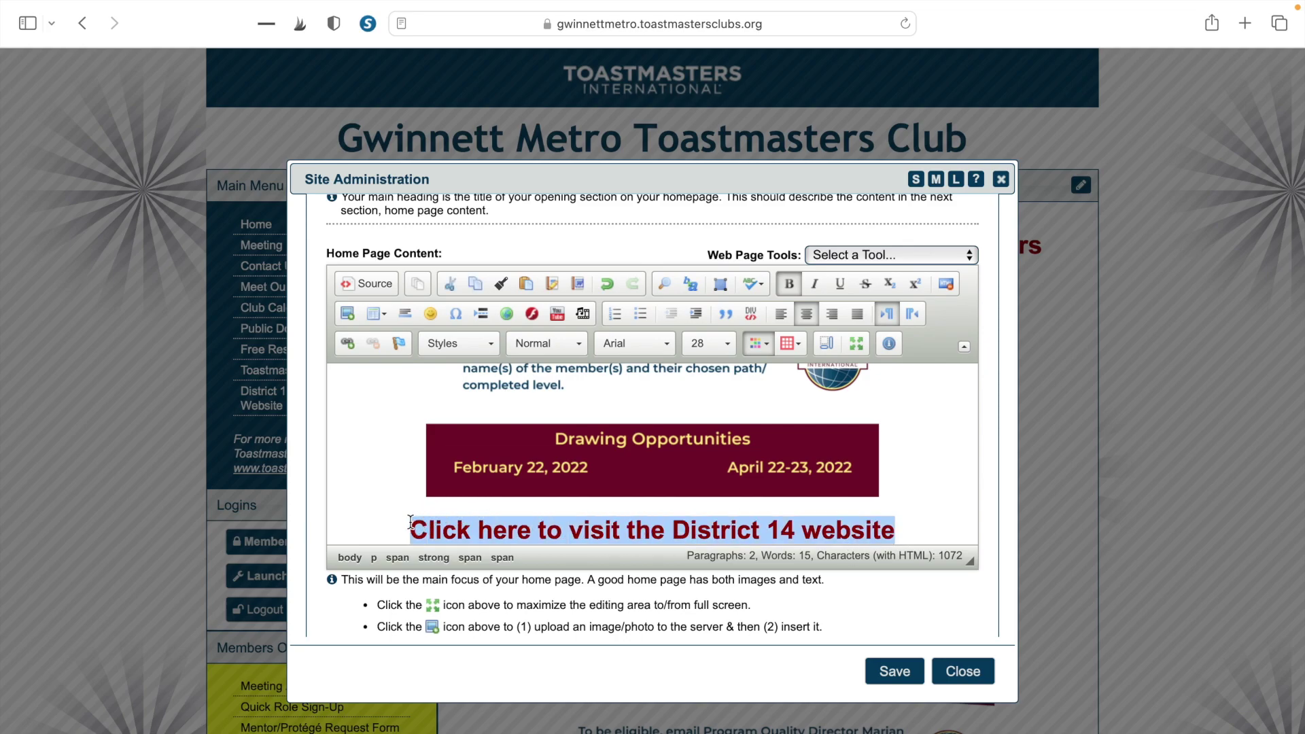
pyautogui.scroll(-2, 379, 341)
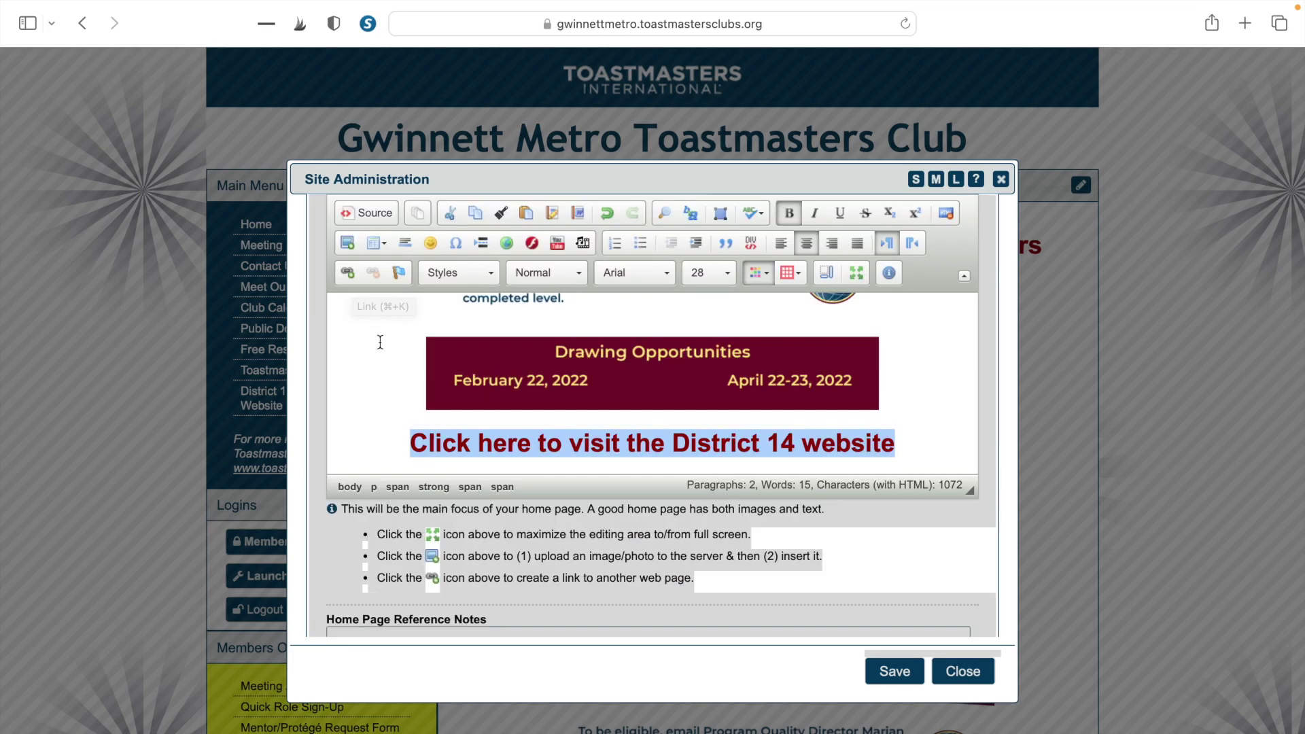
pyautogui.click(351, 281)
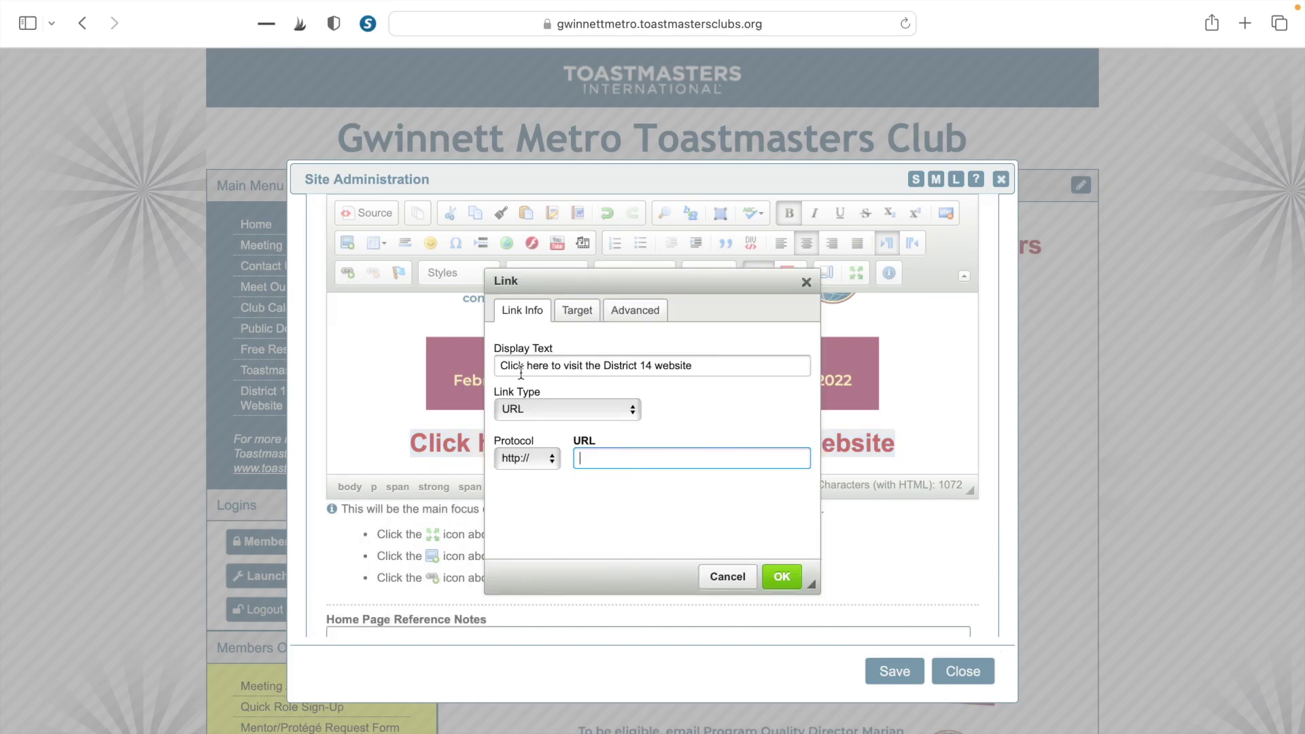
pyautogui.write('www.d14toastmasters.org')
pyautogui.click(655, 516)
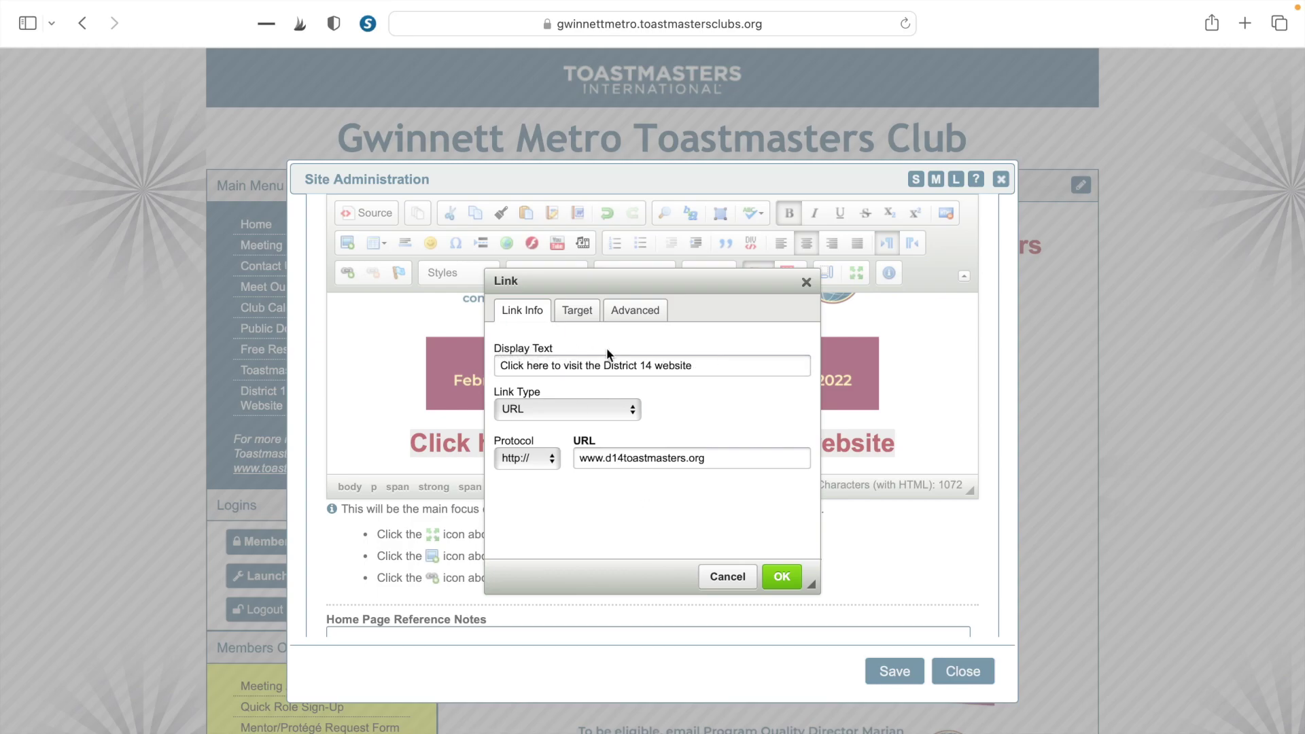
pyautogui.click(782, 577)
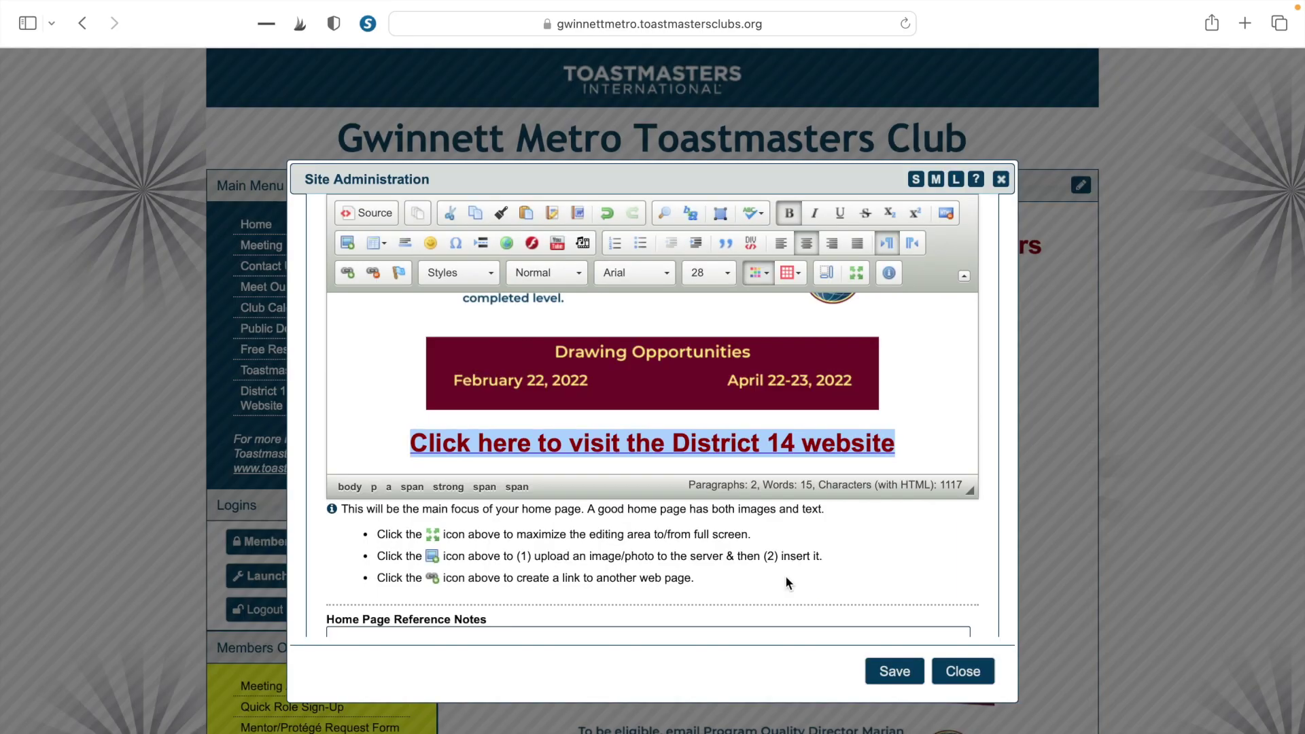
pyautogui.click(912, 440)
pyautogui.click(899, 671)
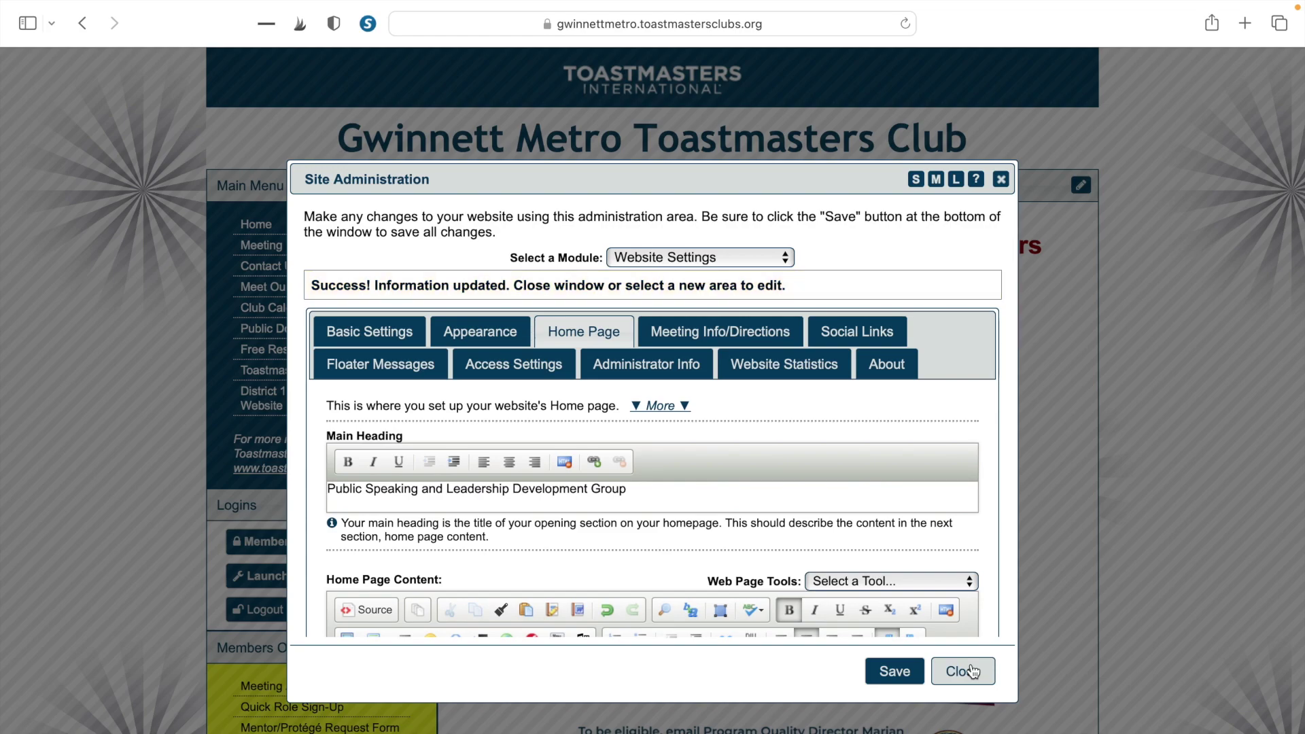
pyautogui.click(961, 671)
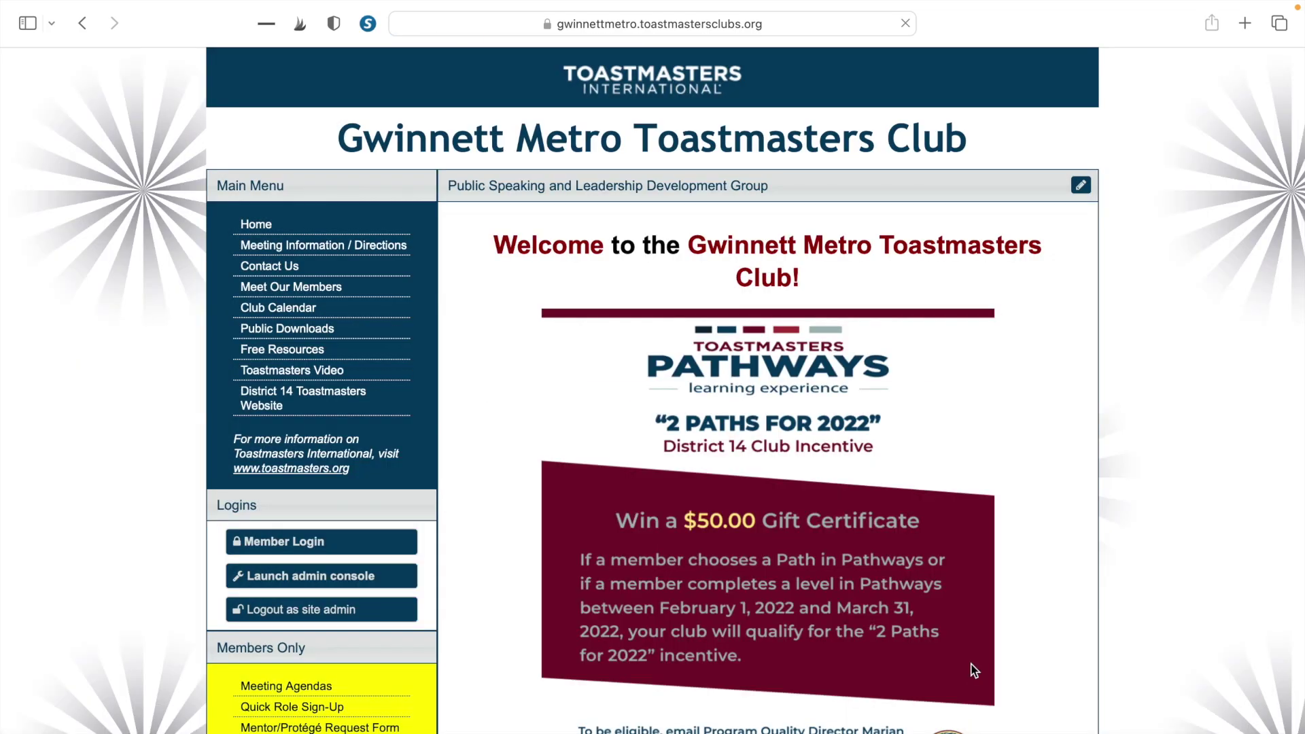
# Step: Test the District 14 website link at the end of the home page content and return to the club website
pyautogui.scroll(-5, 1131, 570)
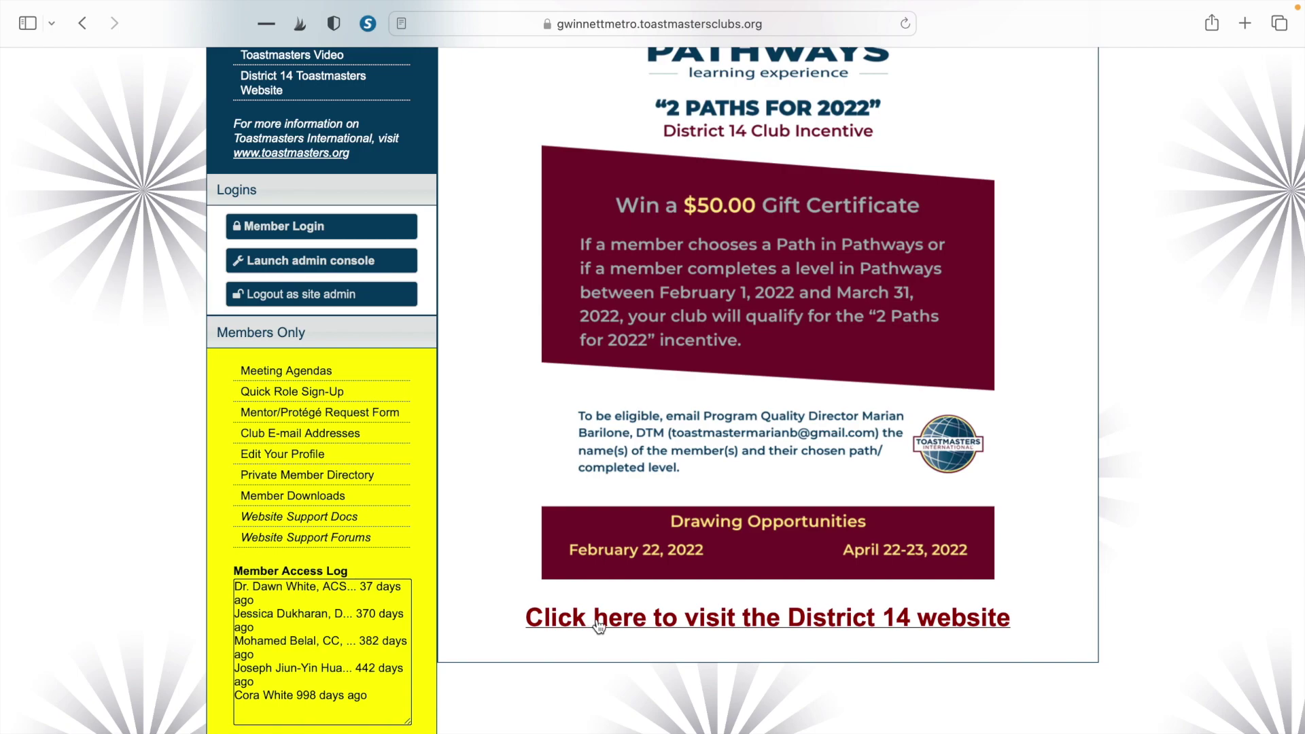
pyautogui.click(598, 626)
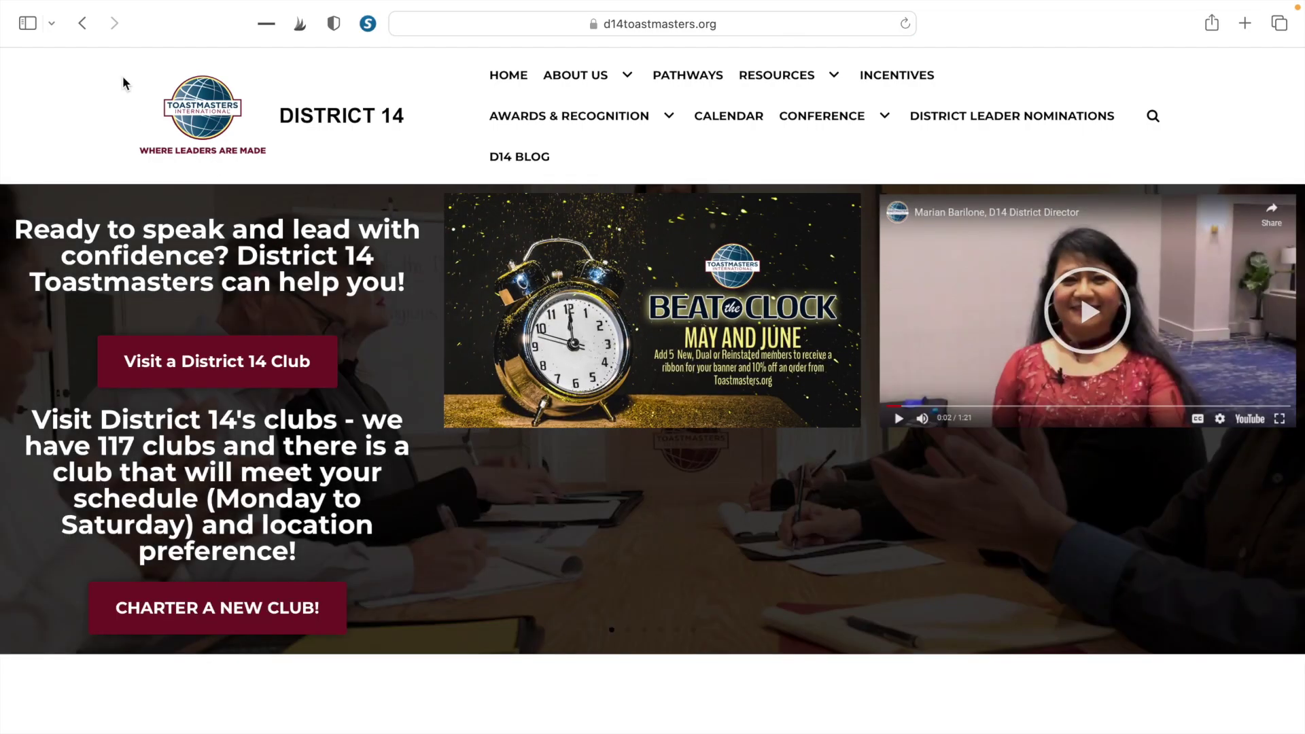
pyautogui.click(82, 23)
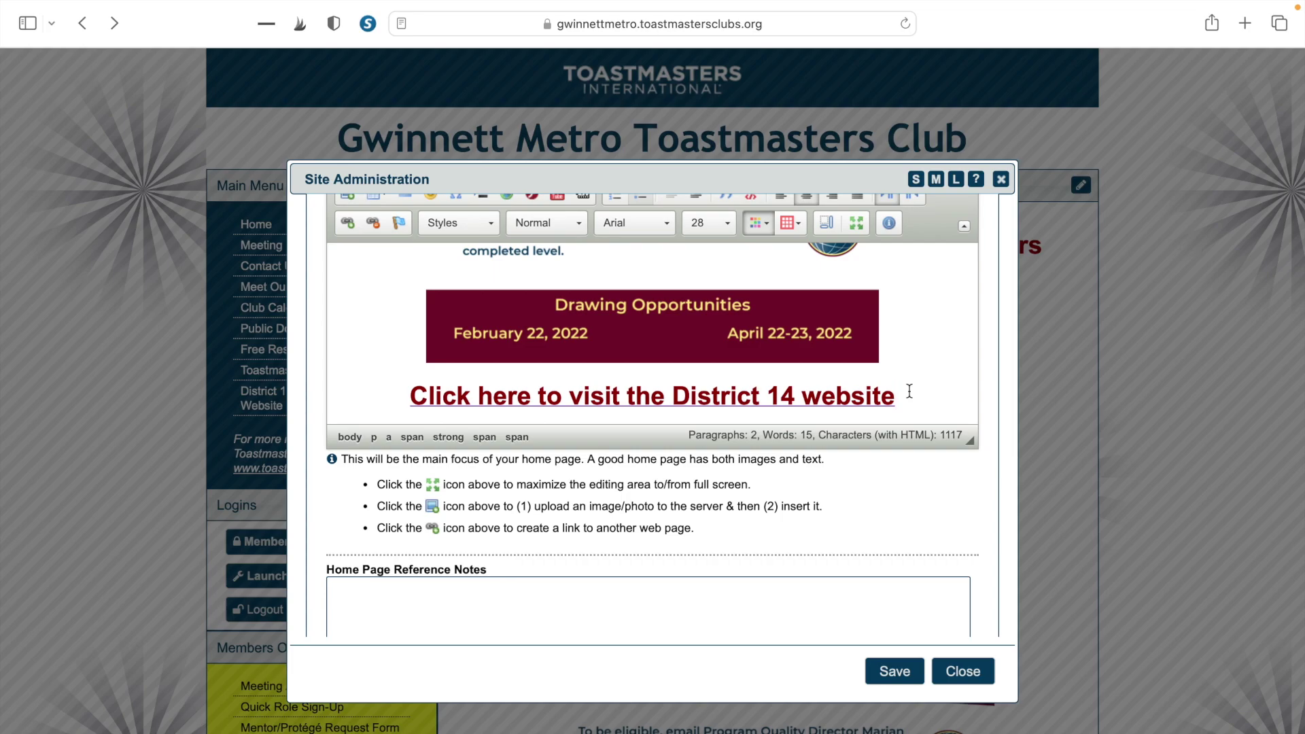
# Step: In the home page editor, set the target of the District 14 website link to New Window (_blank)
pyautogui.moveTo(894, 399); pyautogui.dragTo(415, 396)
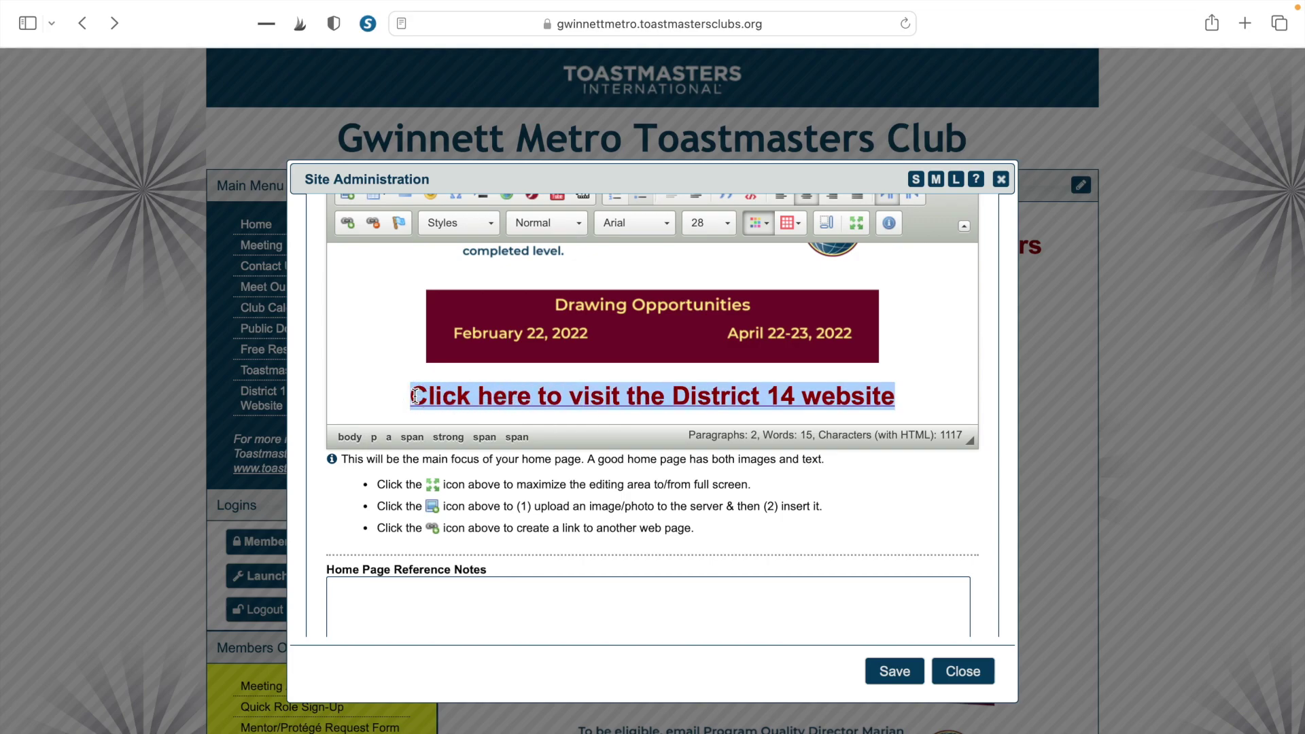
pyautogui.click(347, 224)
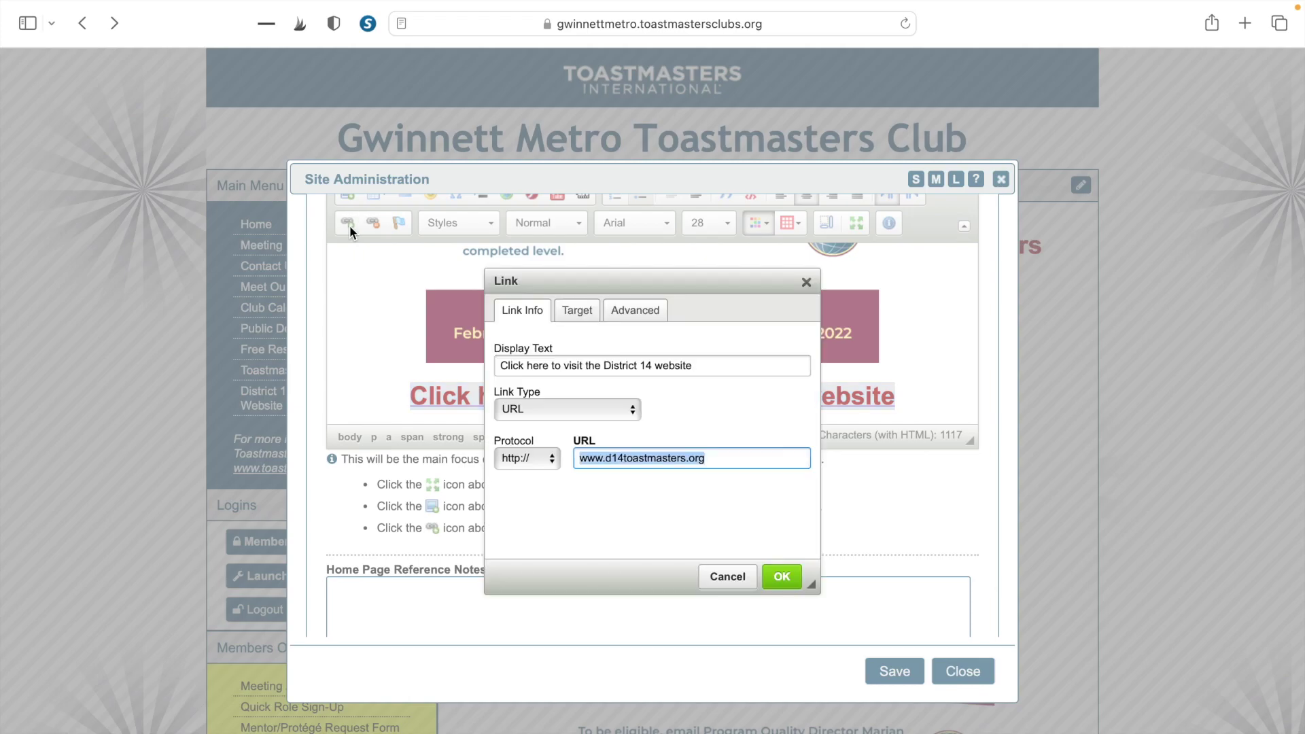
pyautogui.click(581, 314)
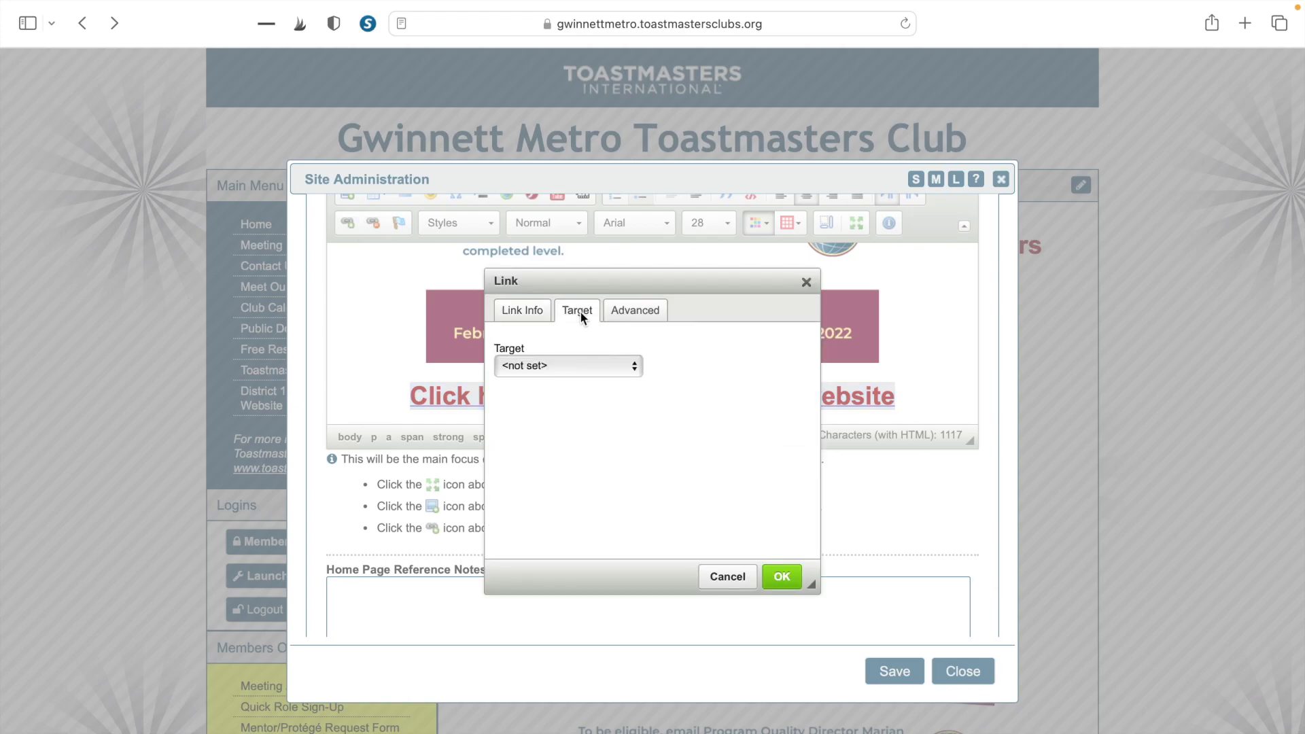
pyautogui.click(598, 366)
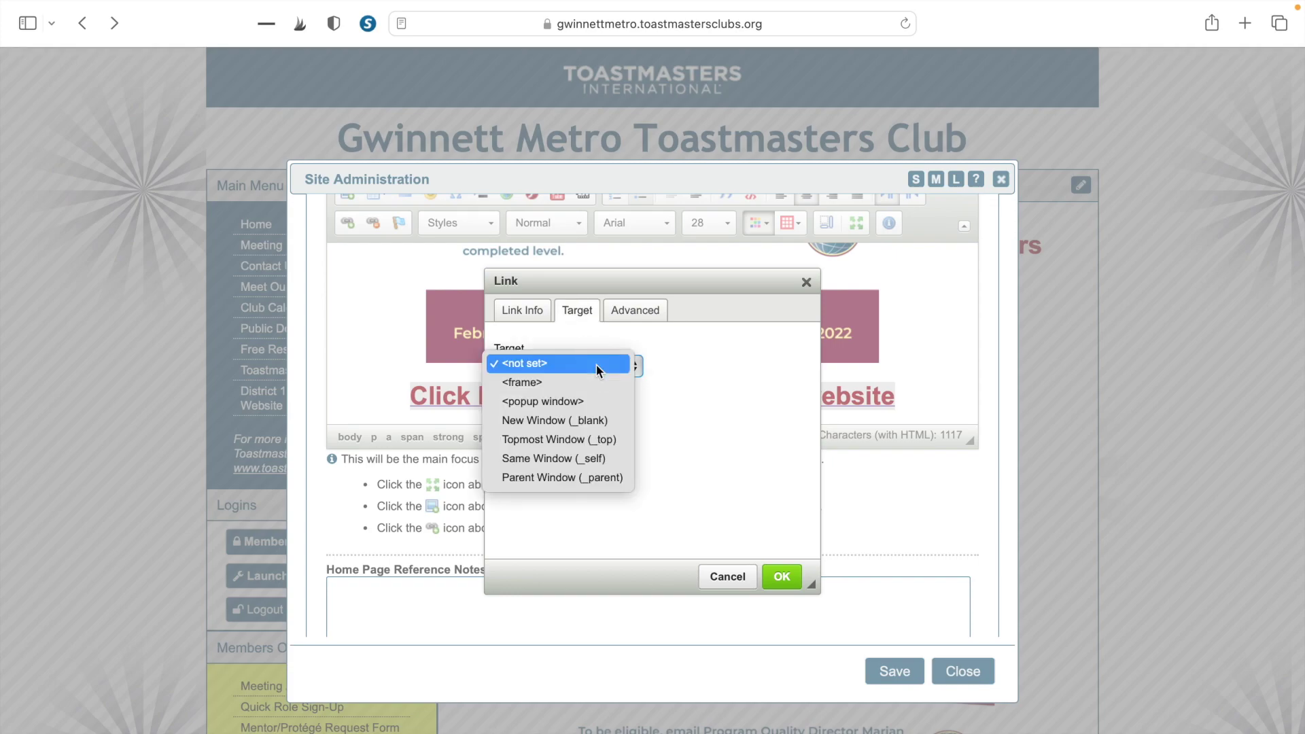
pyautogui.click(592, 423)
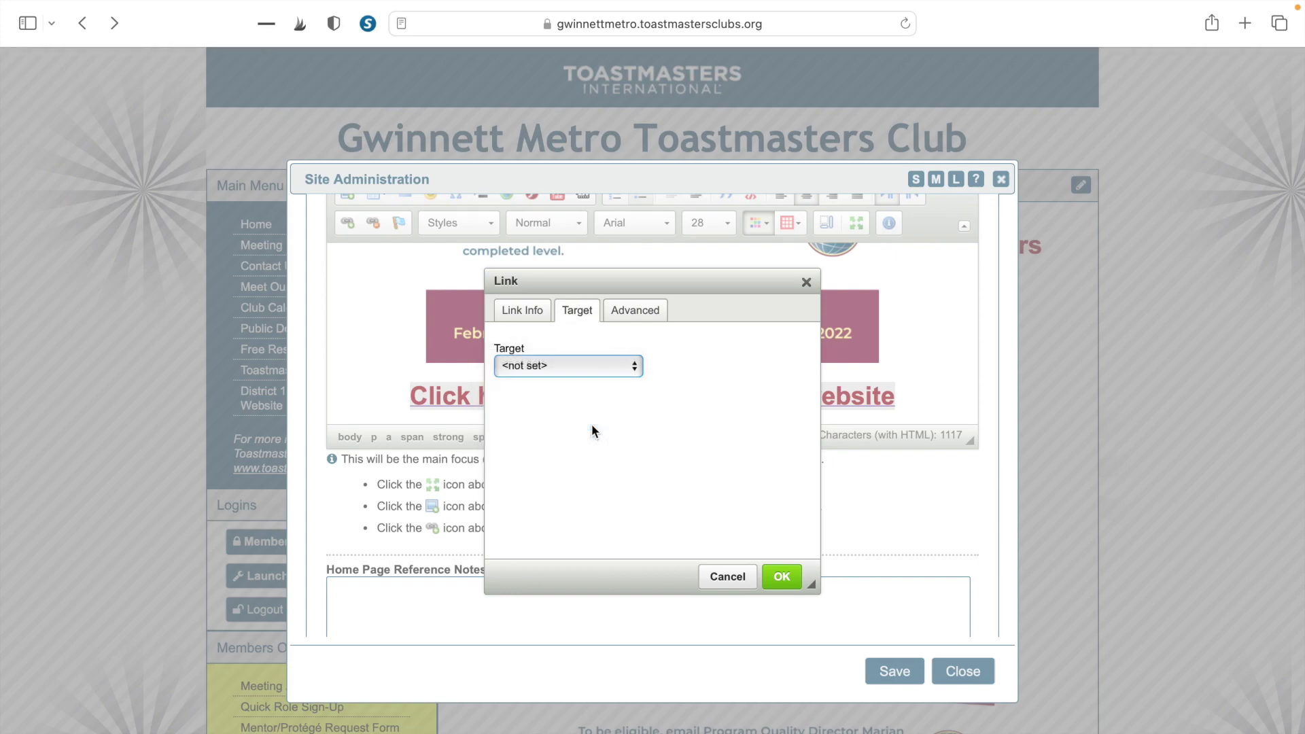
pyautogui.click(781, 578)
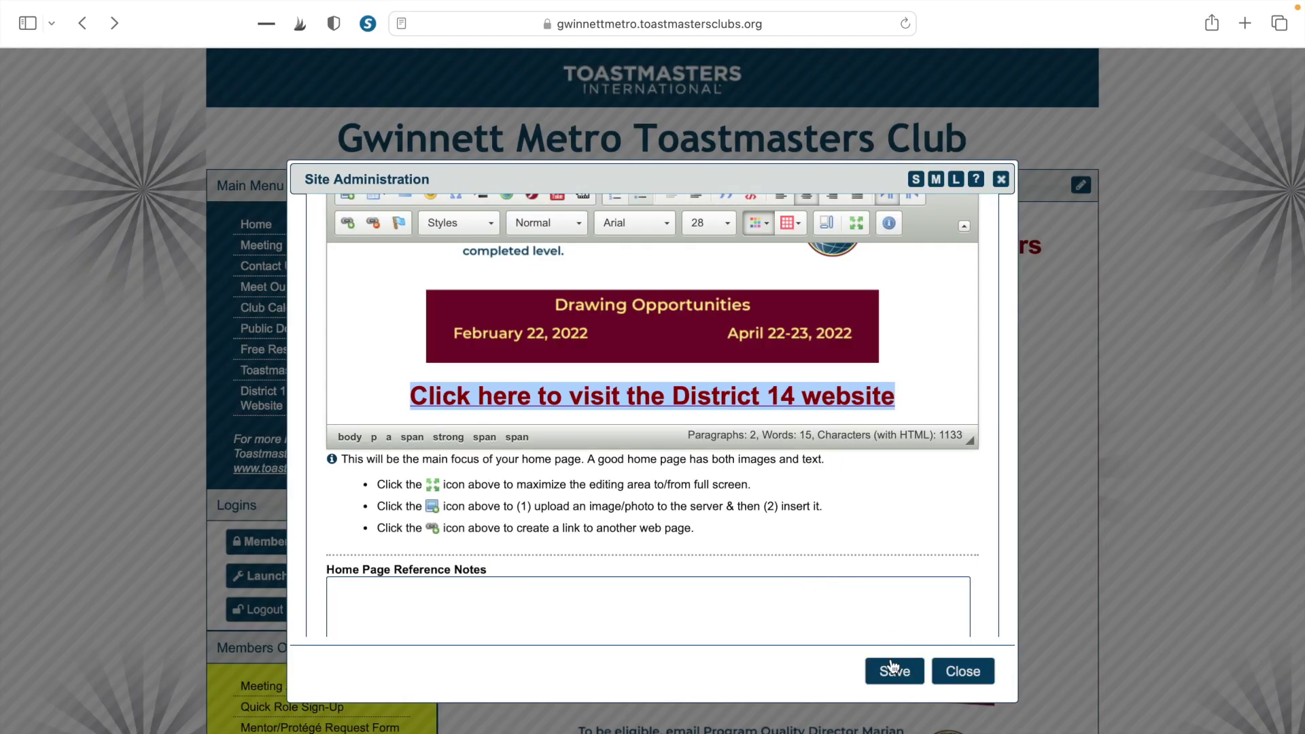
# Step: Save the home page changes and close the Site Administration window
pyautogui.click(894, 672)
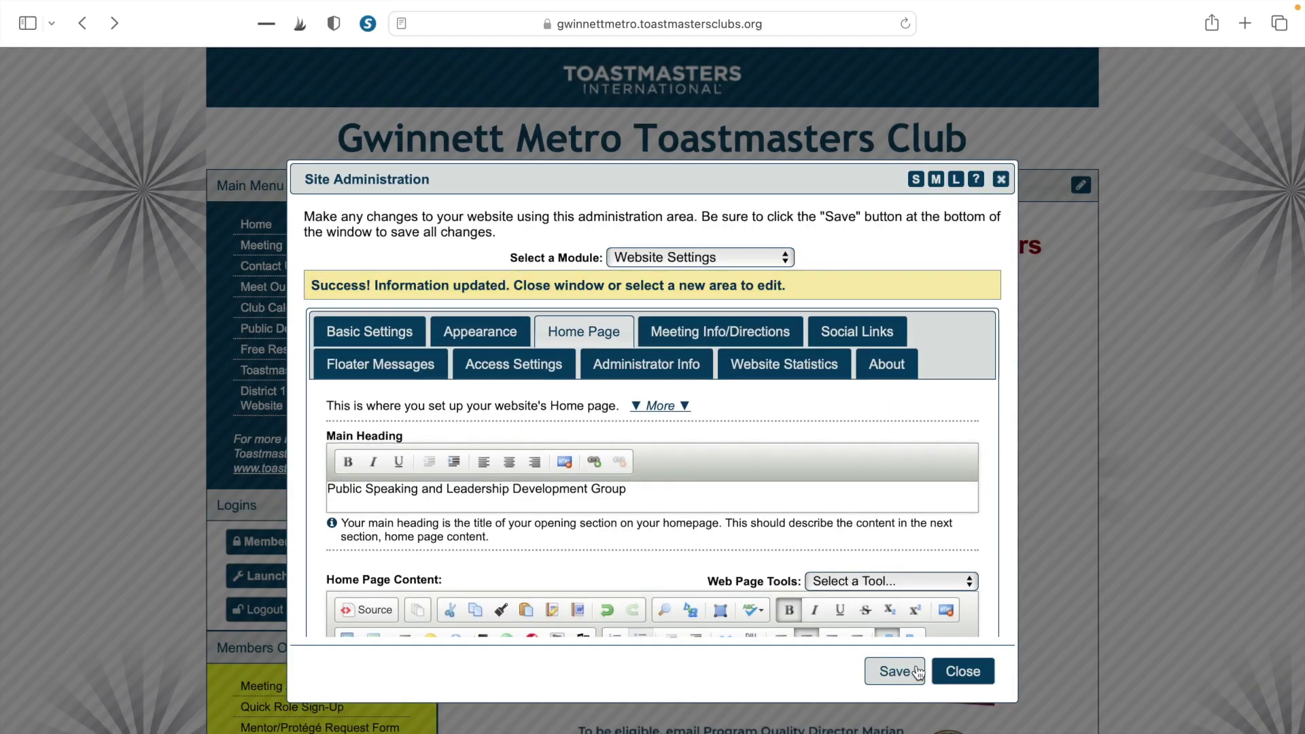
pyautogui.click(964, 676)
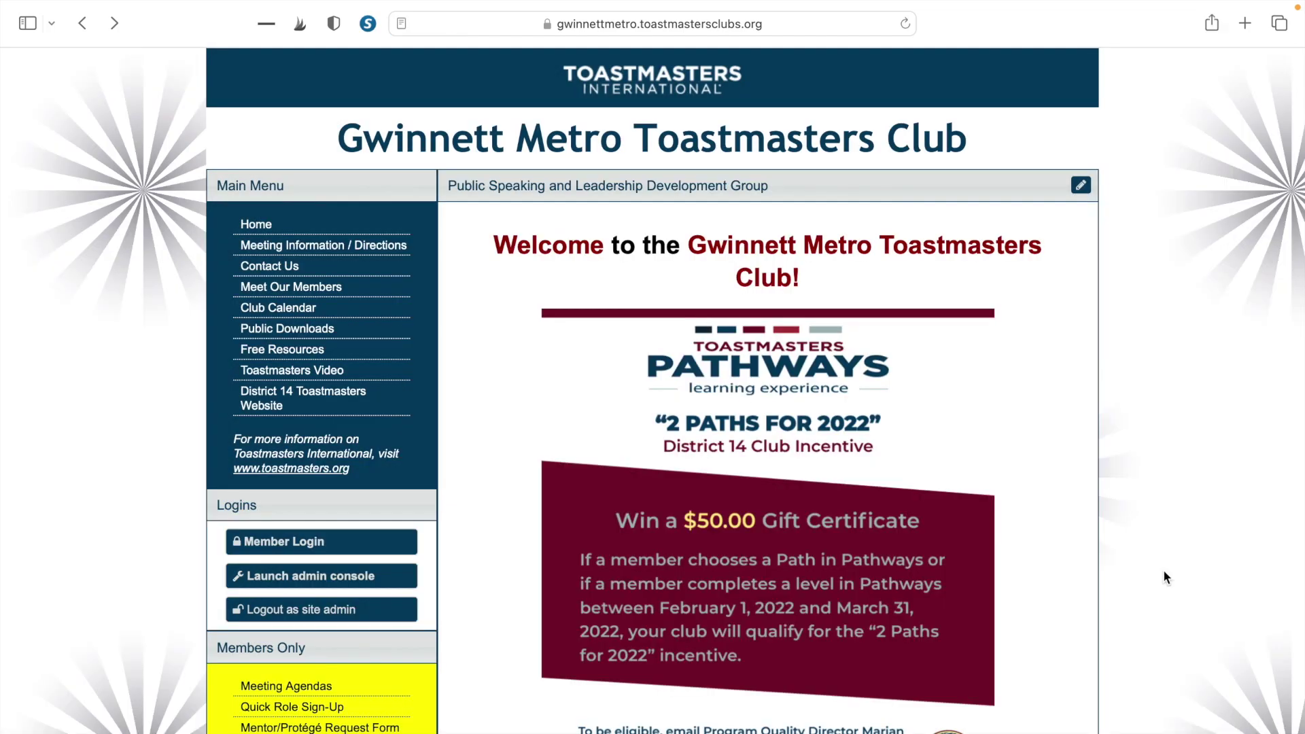
# Step: Test the "Click here to visit the District 14 website" link below the Drawing Opportunities banner and return to the club website
pyautogui.press('Down')
pyautogui.press('Down')
pyautogui.press('Down')
pyautogui.press('Down')
pyautogui.press('Down')
pyautogui.press('Down')
pyautogui.press('Down')
pyautogui.press('Down')
pyautogui.press('Down')
pyautogui.press('Down')
pyautogui.press('Down')
pyautogui.press('Down')
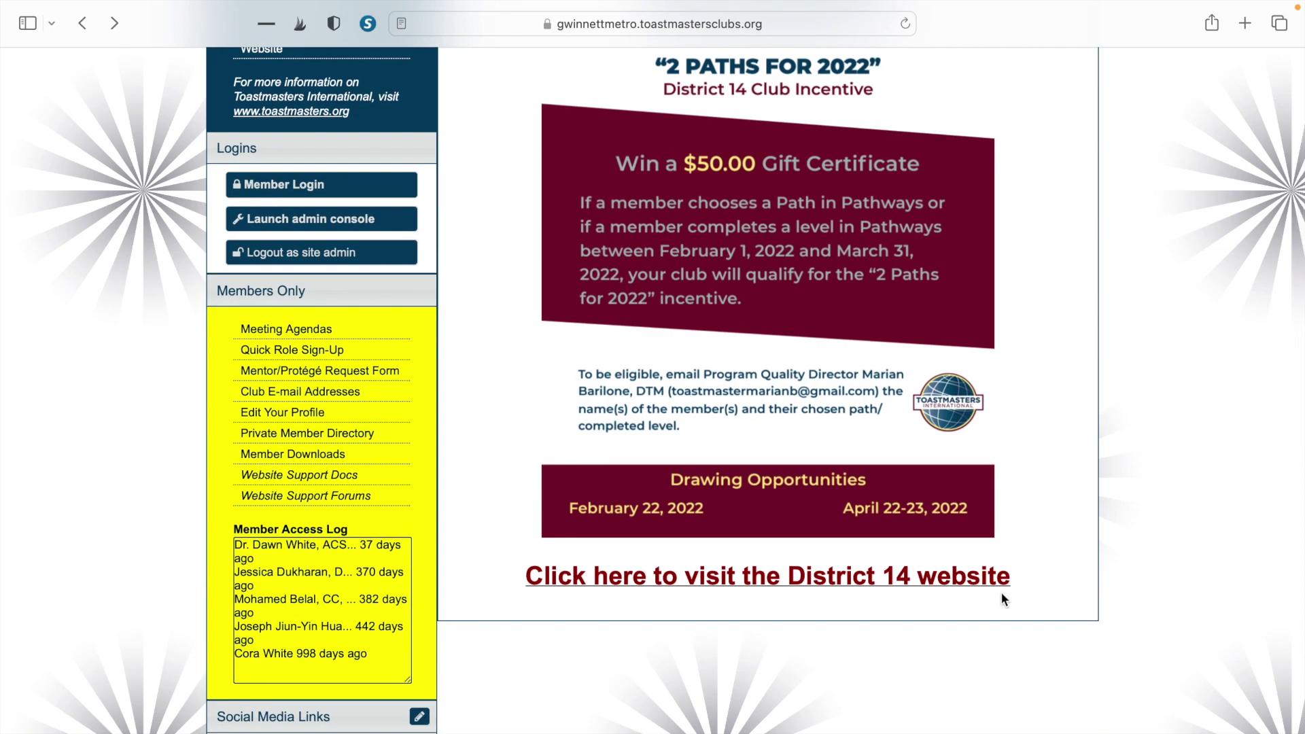
pyautogui.click(946, 579)
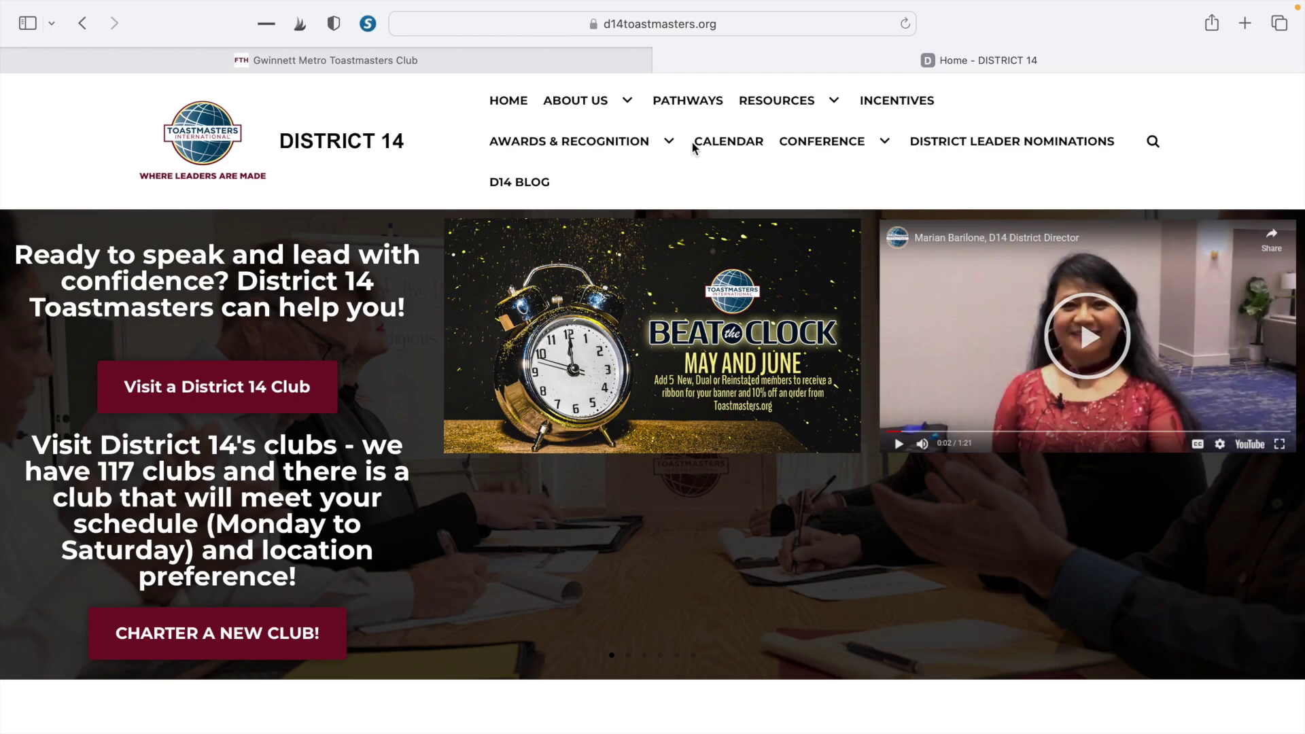
pyautogui.click(617, 63)
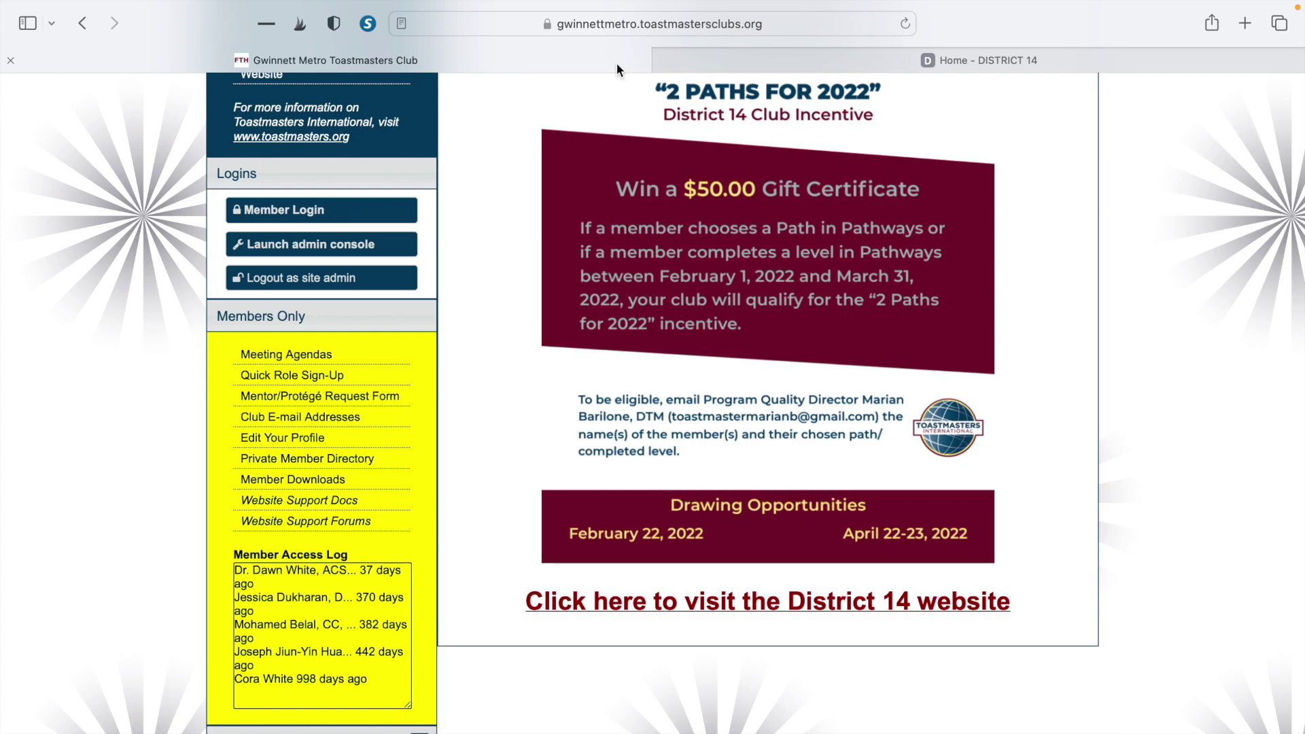
pyautogui.scroll(2, 1302, 294)
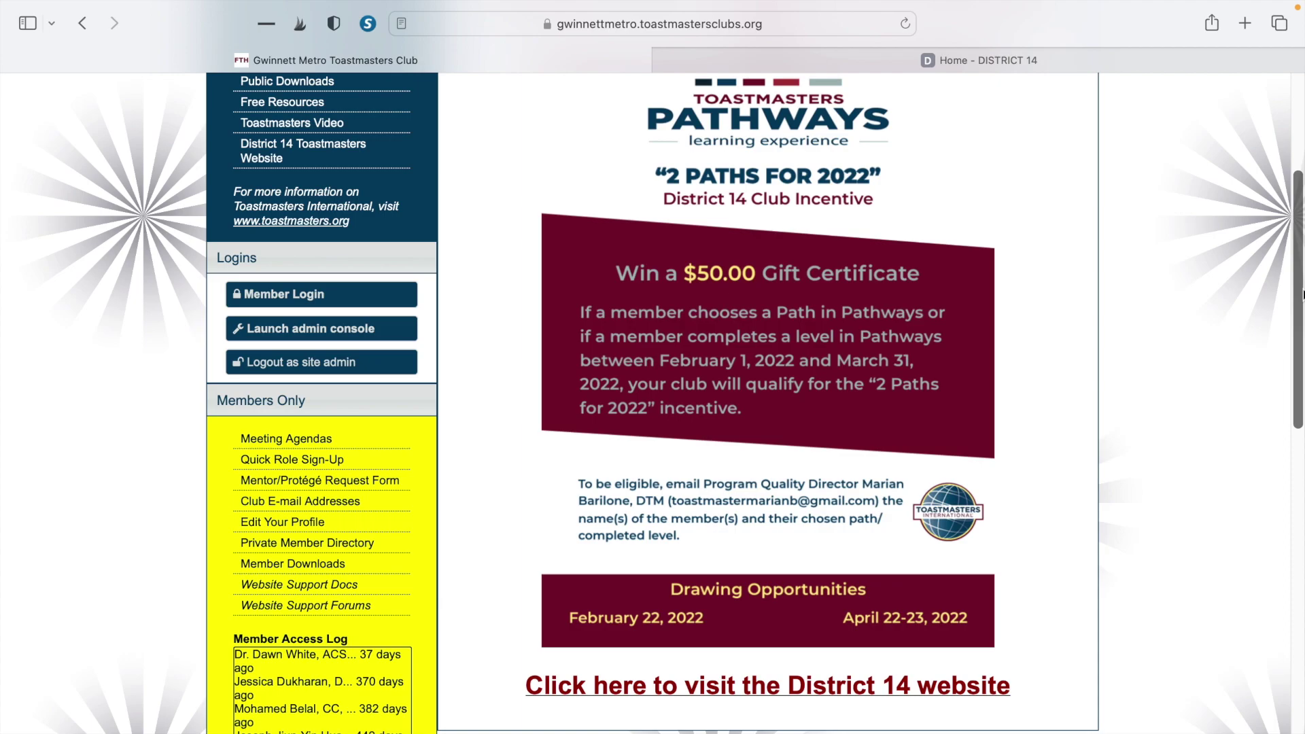